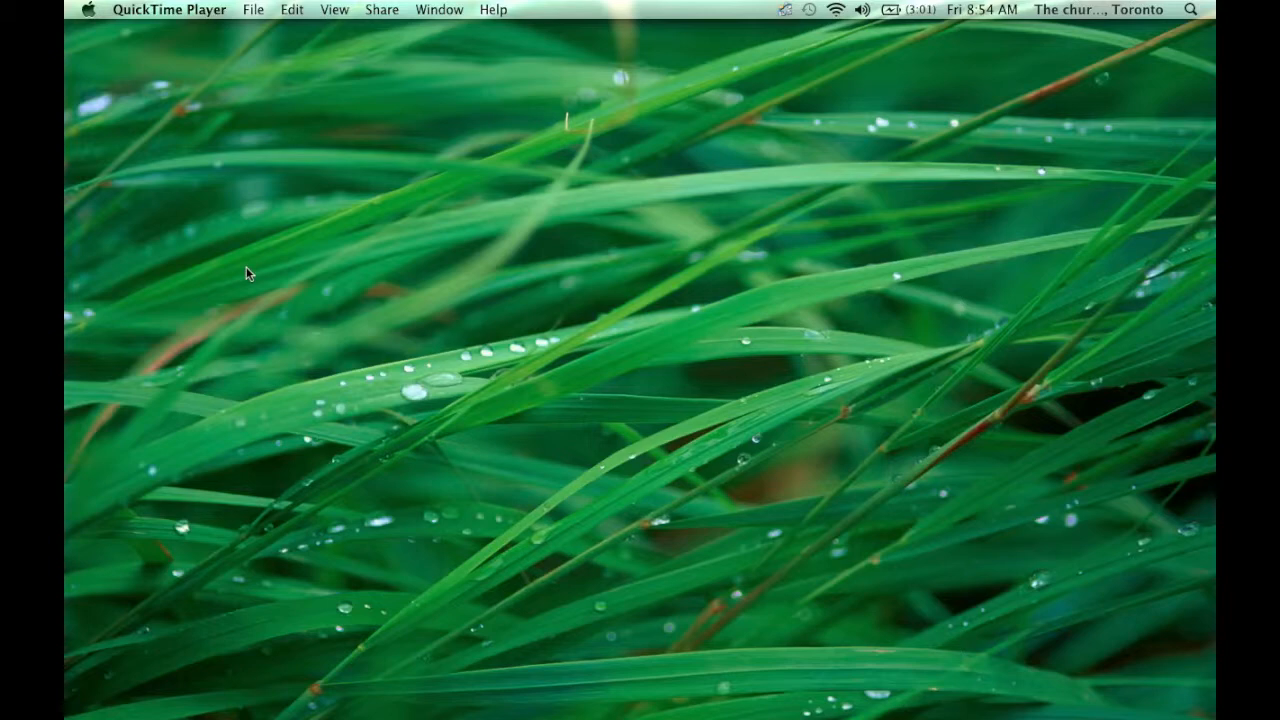
- Switch from QuickTime Player to Finder with the Cmd+Tab app switcher
key("super+Tab")
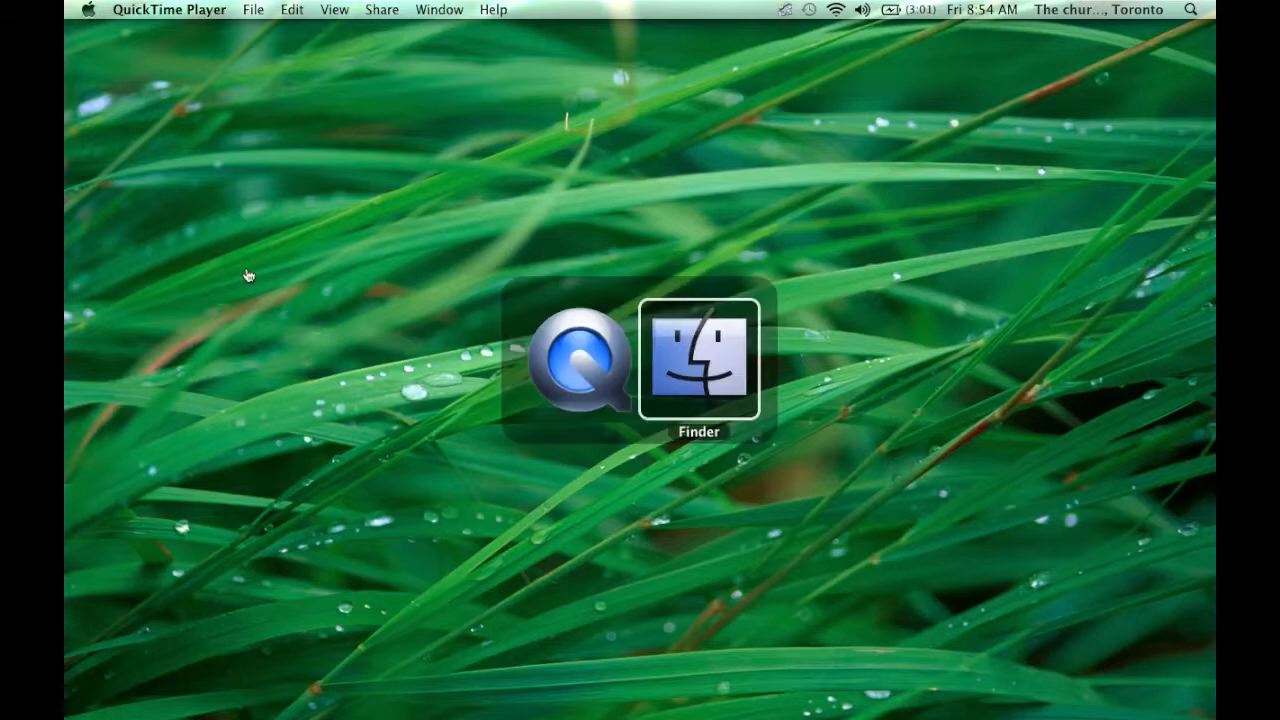
key("super+Tab")
key("super+Tab")
key("super+Tab")
key("super+Tab")
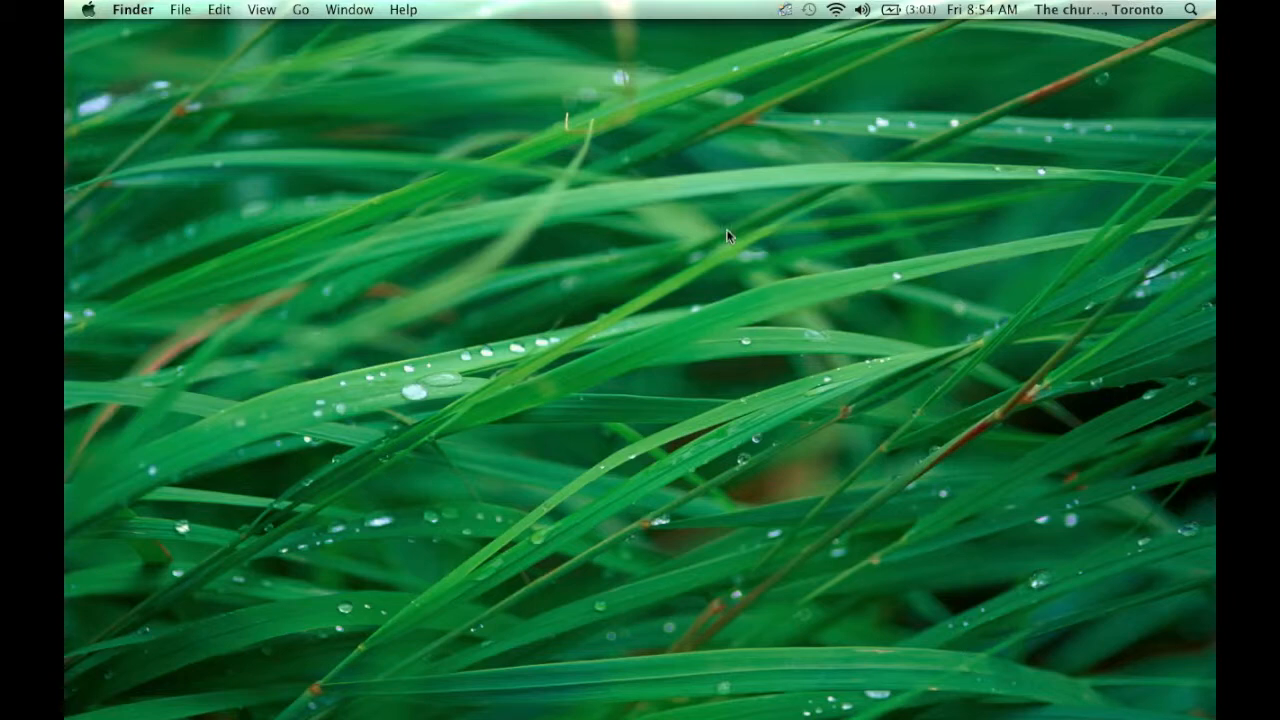
left_click(179, 9)
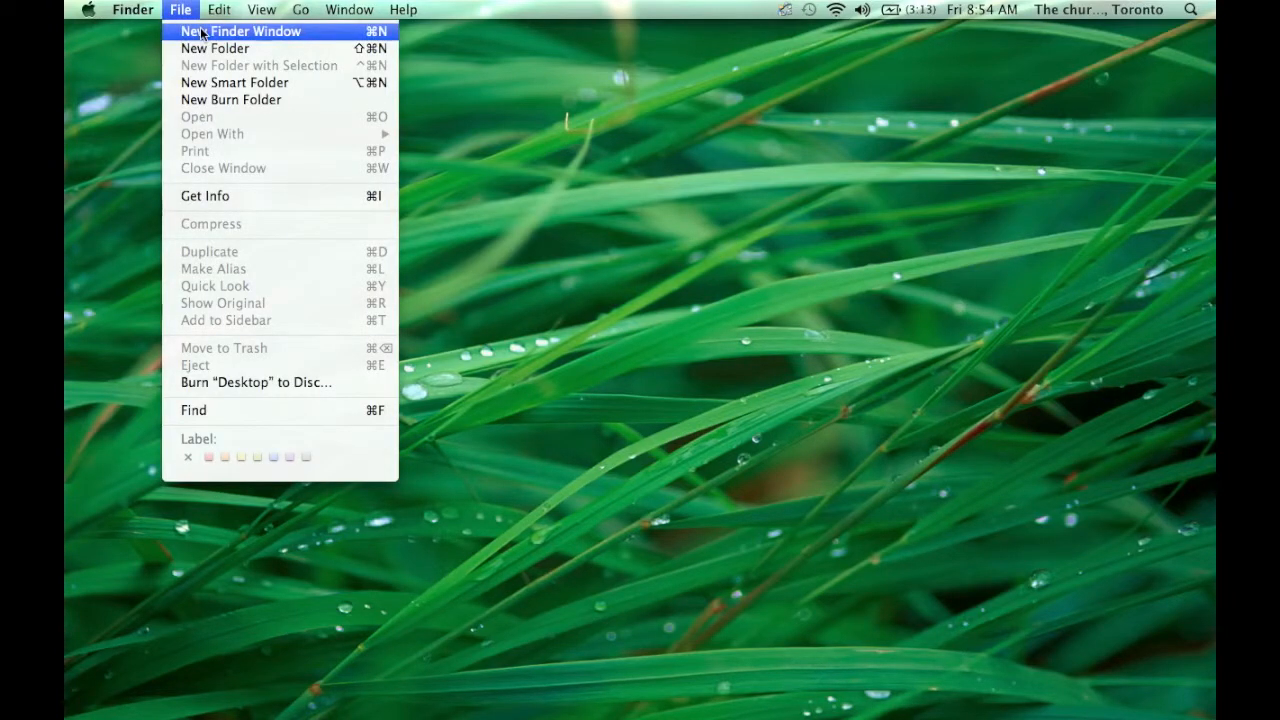
left_click(200, 32)
left_click(184, 12)
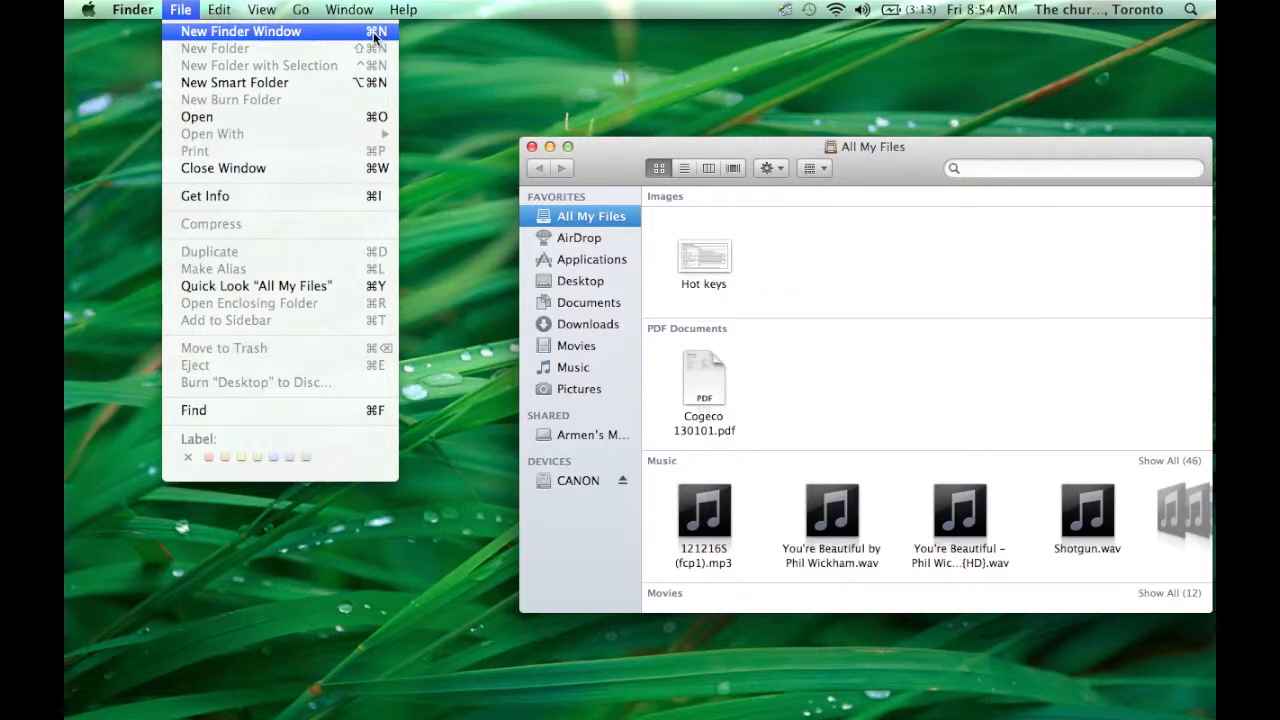
left_click(689, 143)
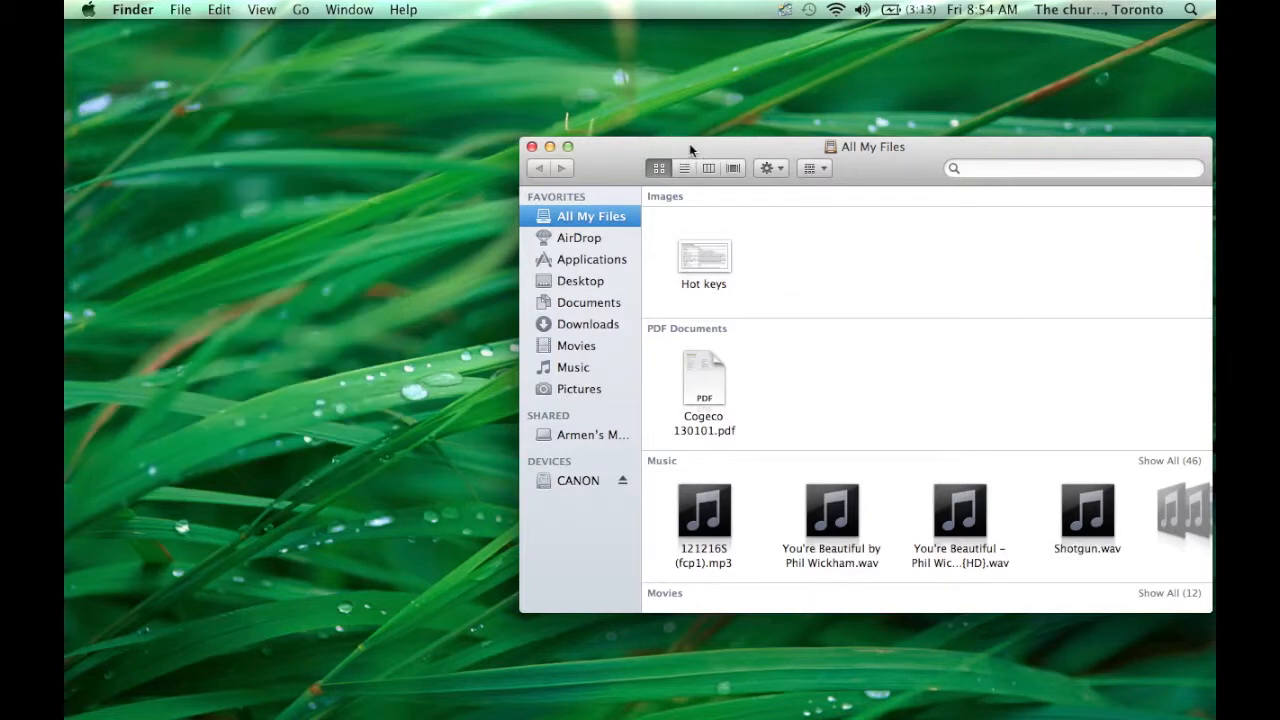
left_click_drag(689, 143, 522, 90)
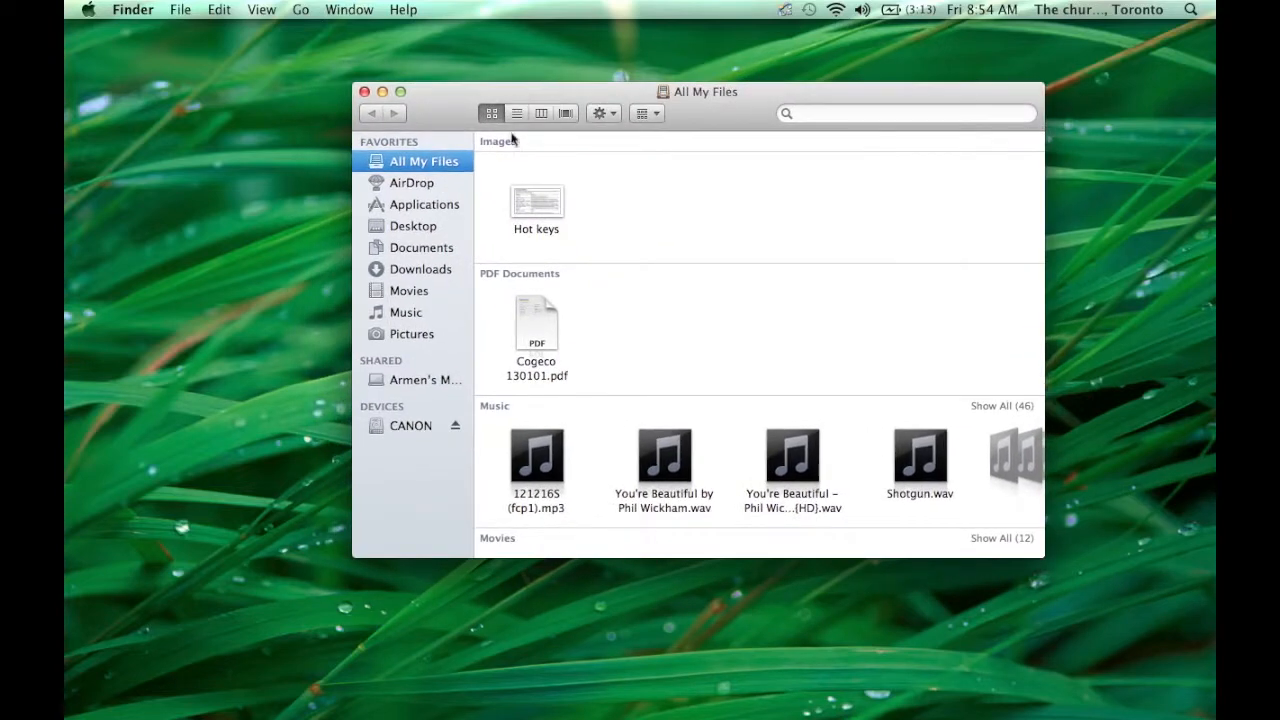
left_click(420, 426)
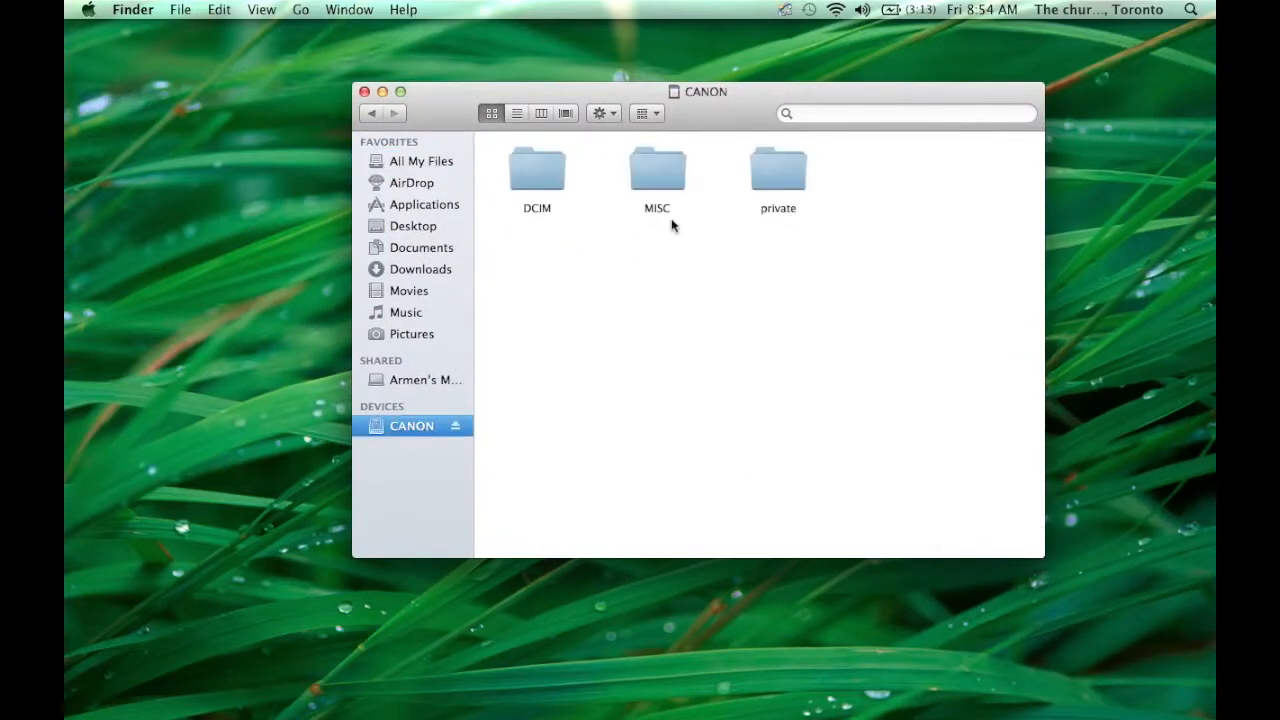
left_click(540, 113)
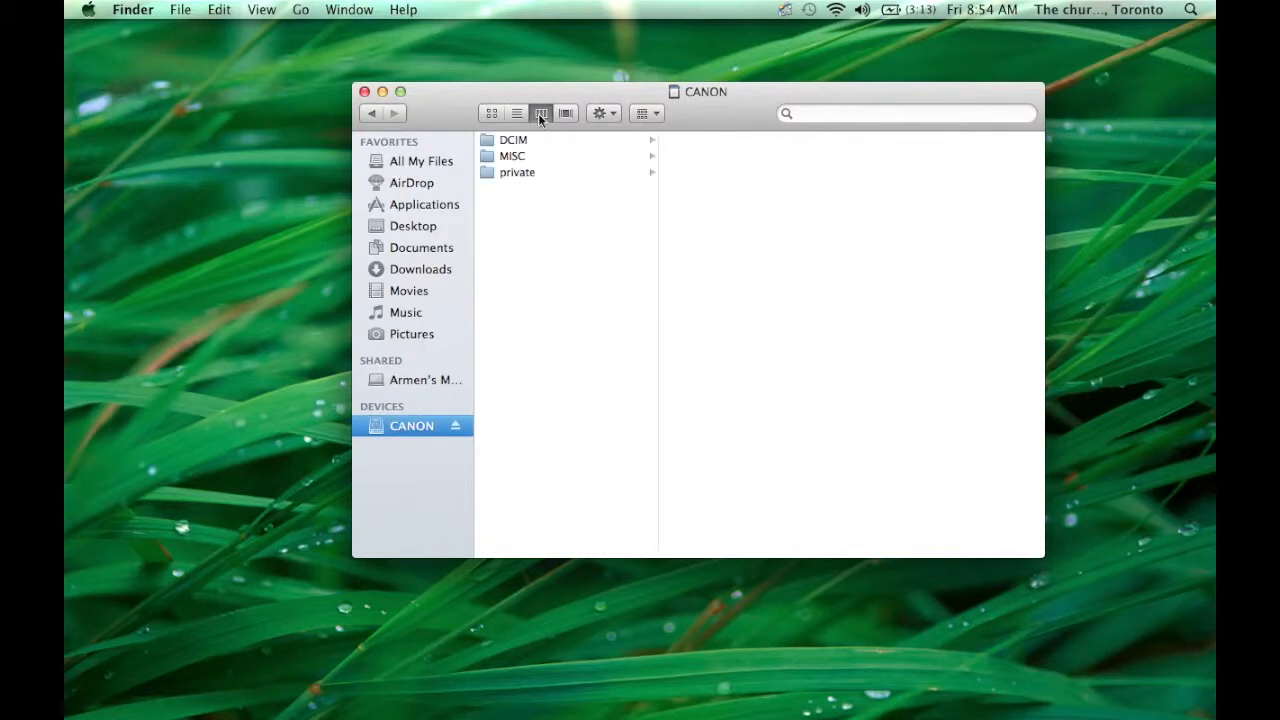
left_click(522, 172)
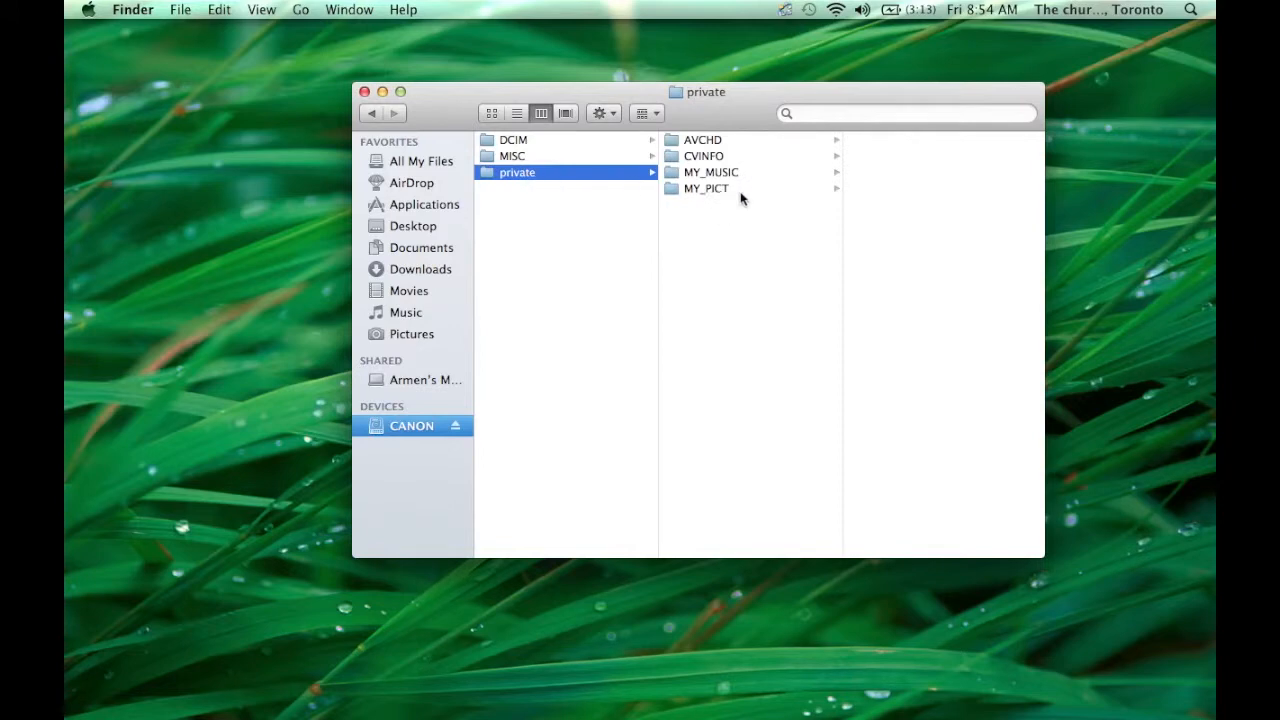
left_click(712, 140)
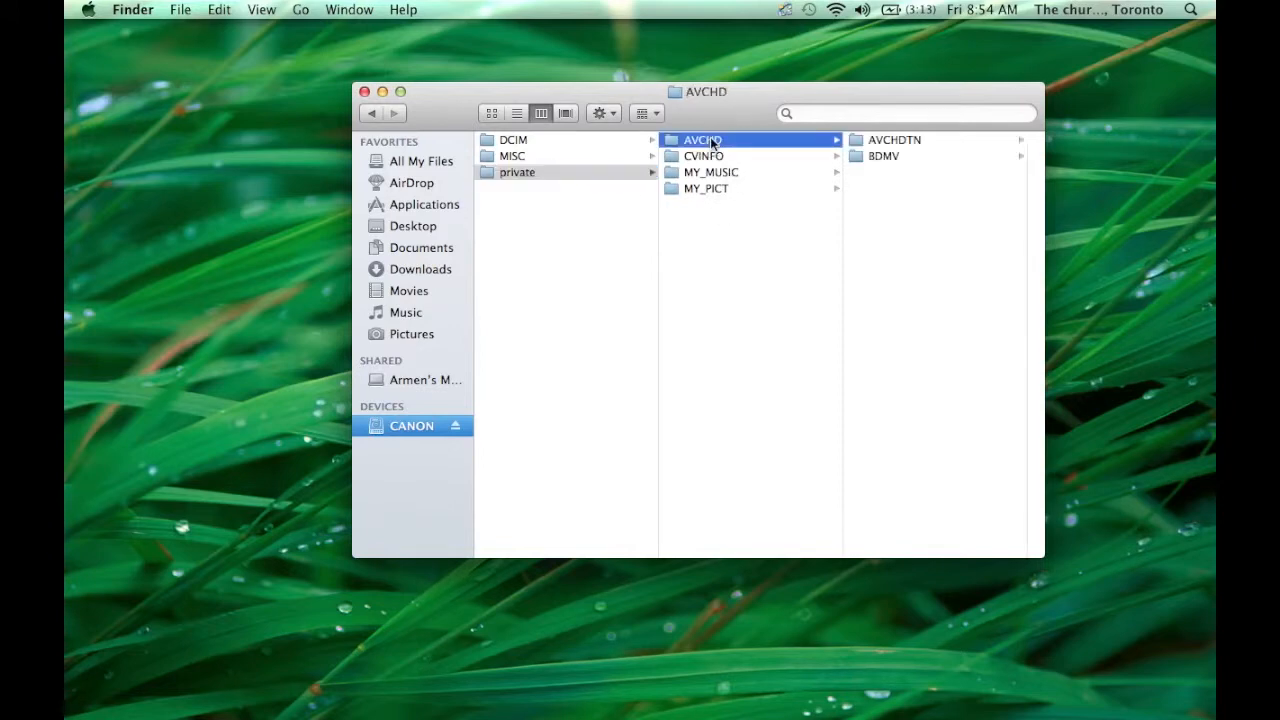
left_click(888, 157)
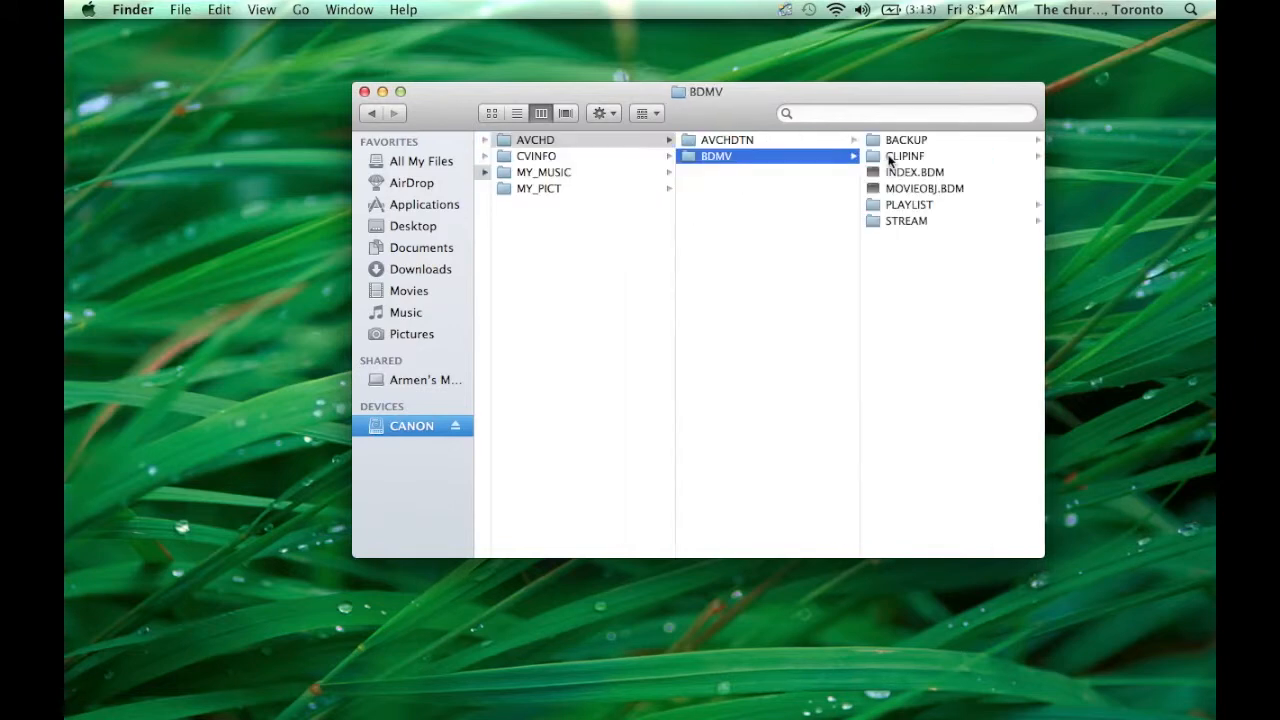
left_click(922, 222)
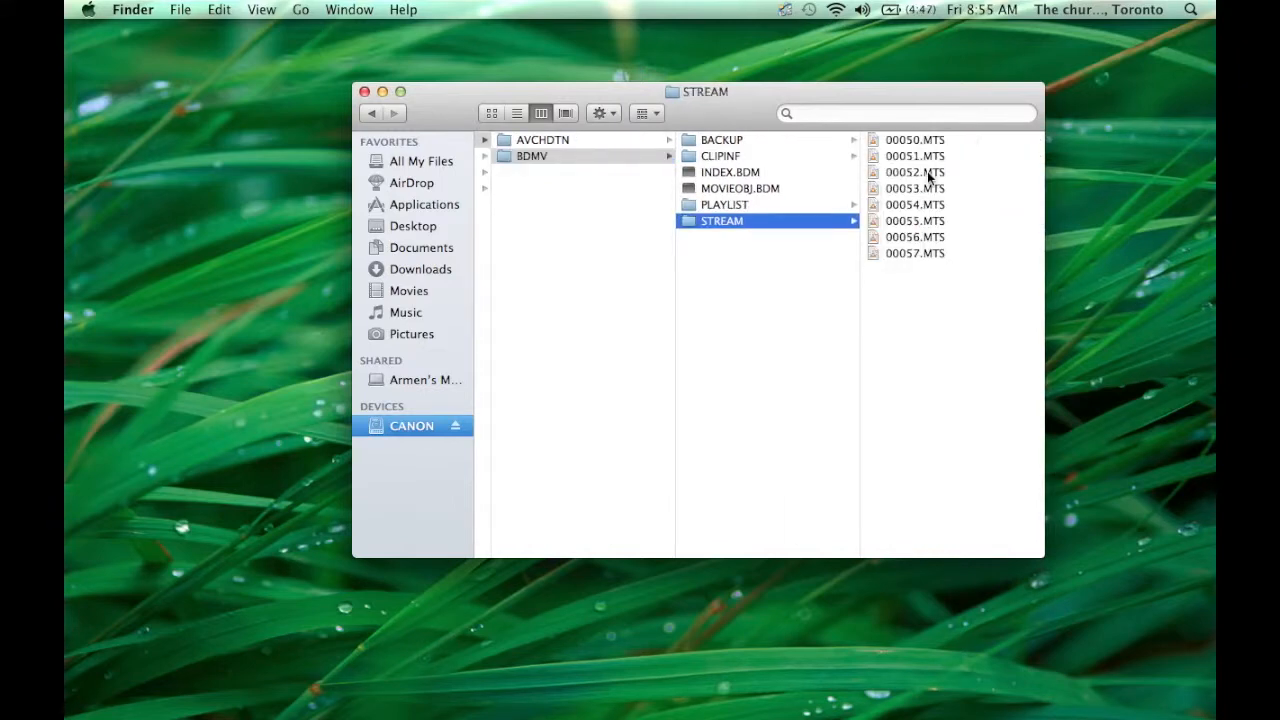
left_click(517, 113)
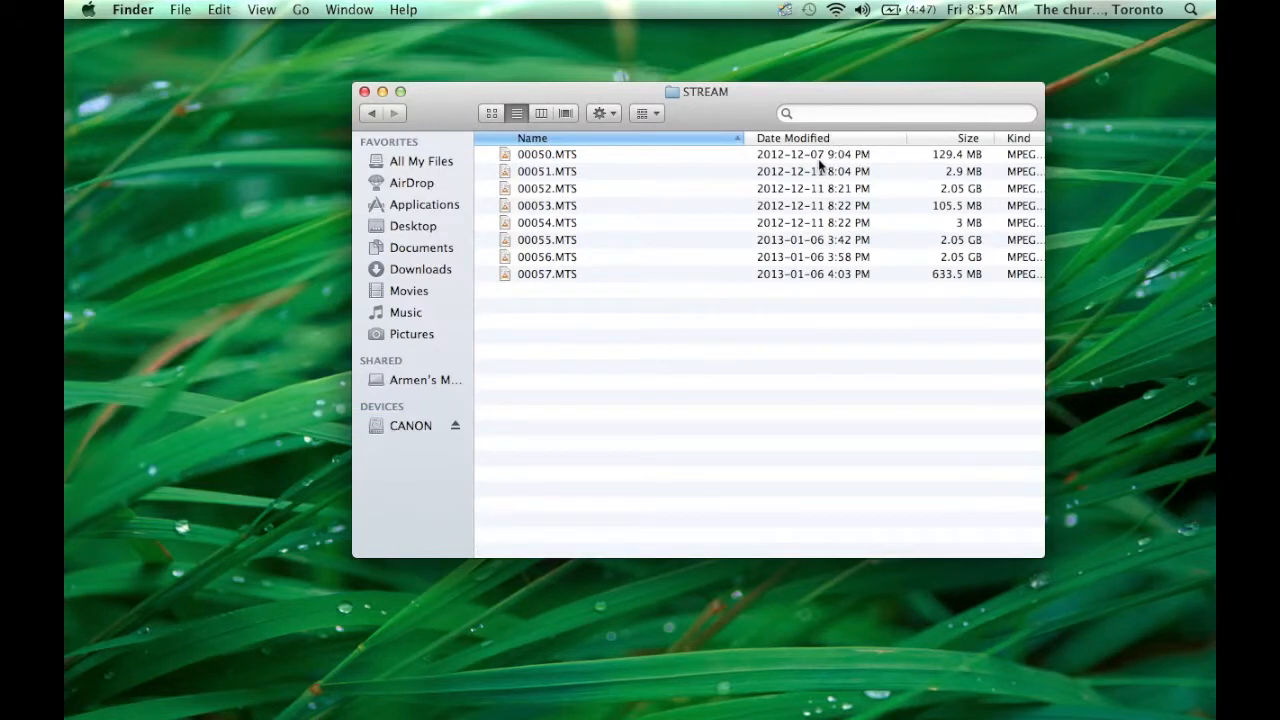
left_click(985, 8)
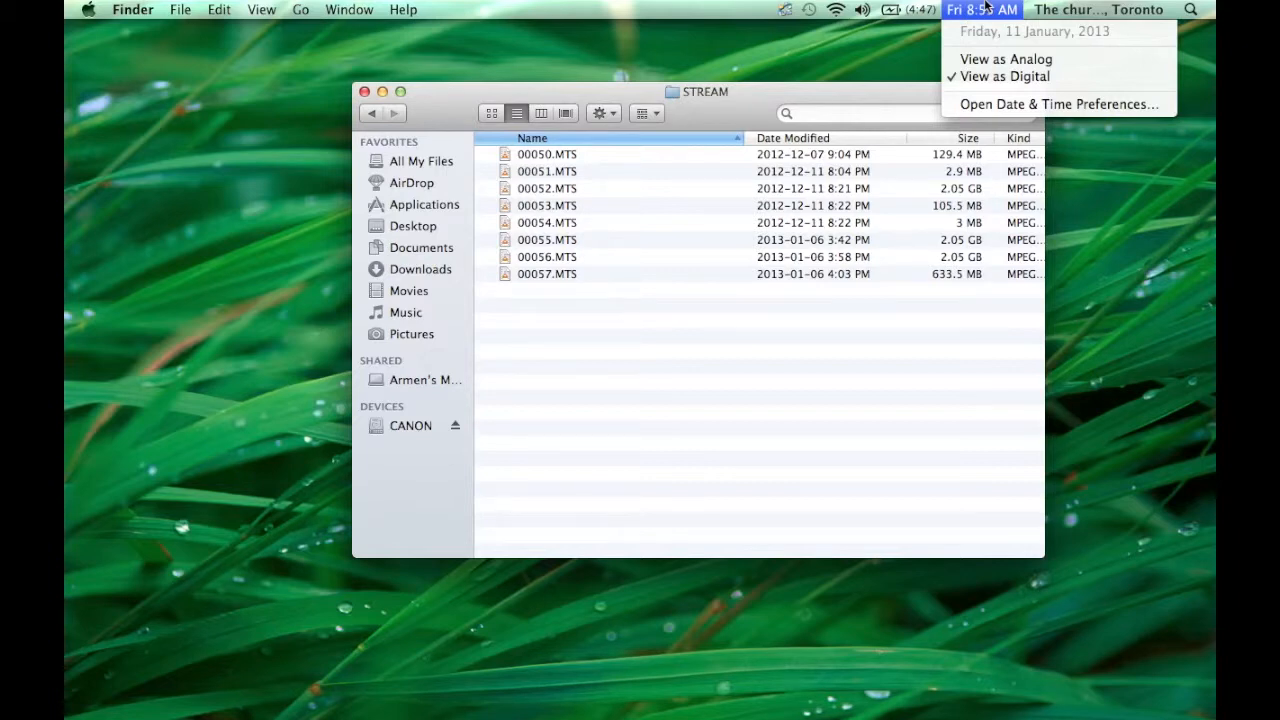
left_click(985, 8)
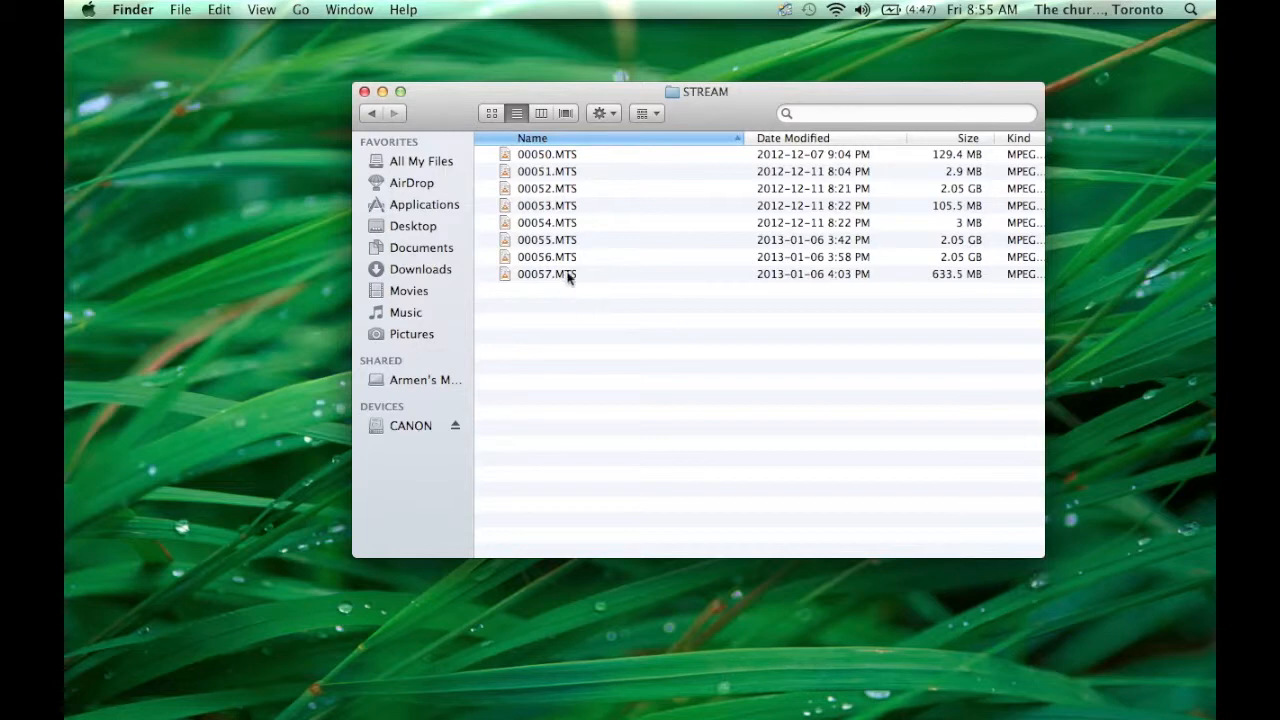
left_click_drag(385, 97, 443, 93)
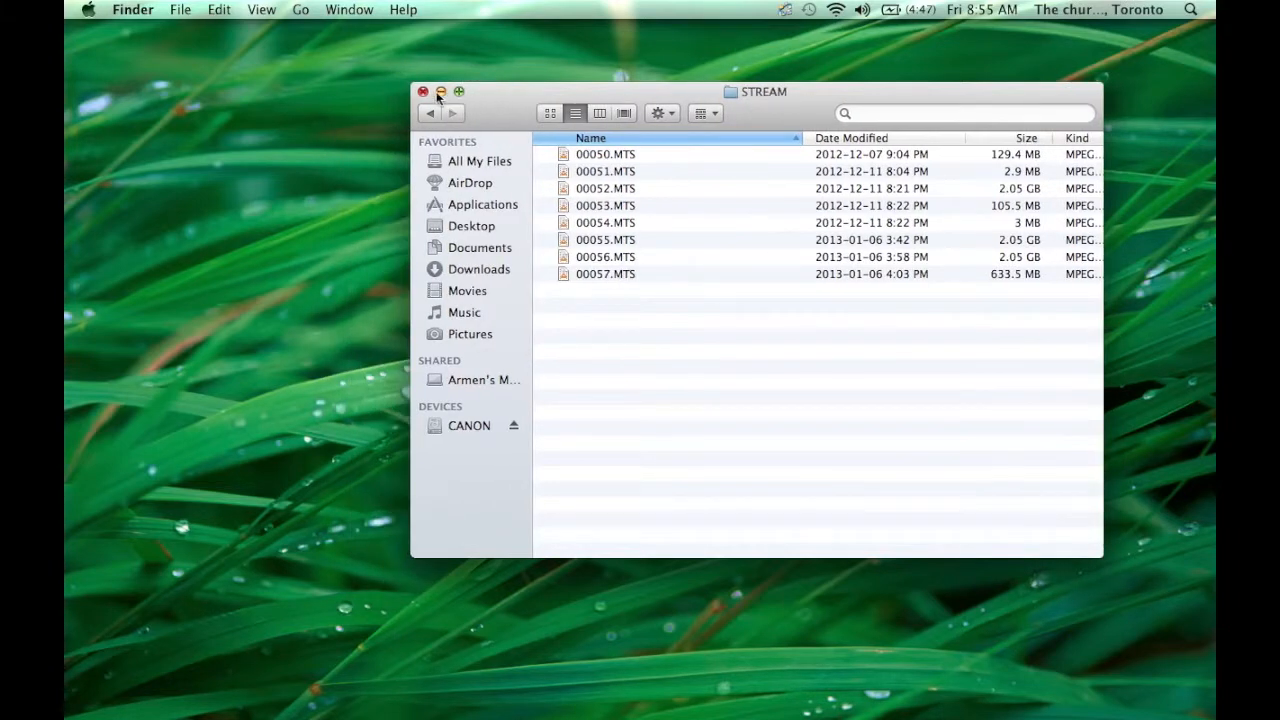
left_click(423, 91)
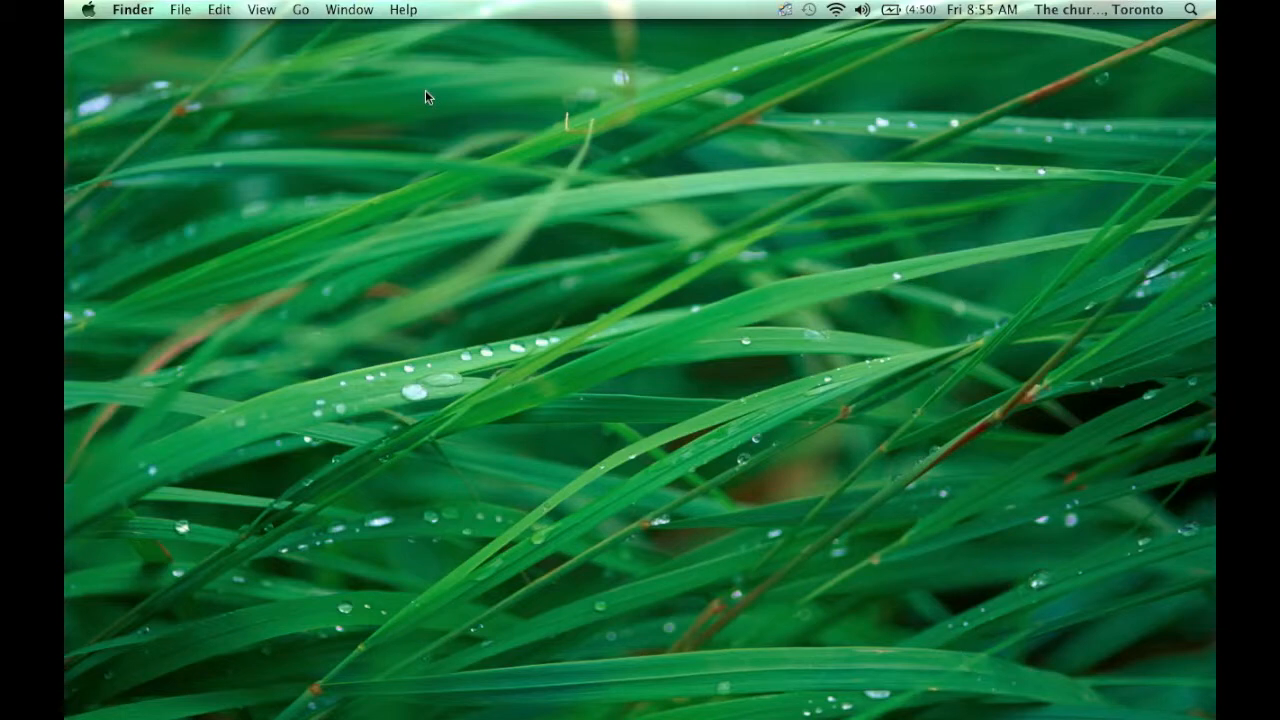
- Search Spotlight for 'final', then dismiss the results without opening anything
key("super+space")
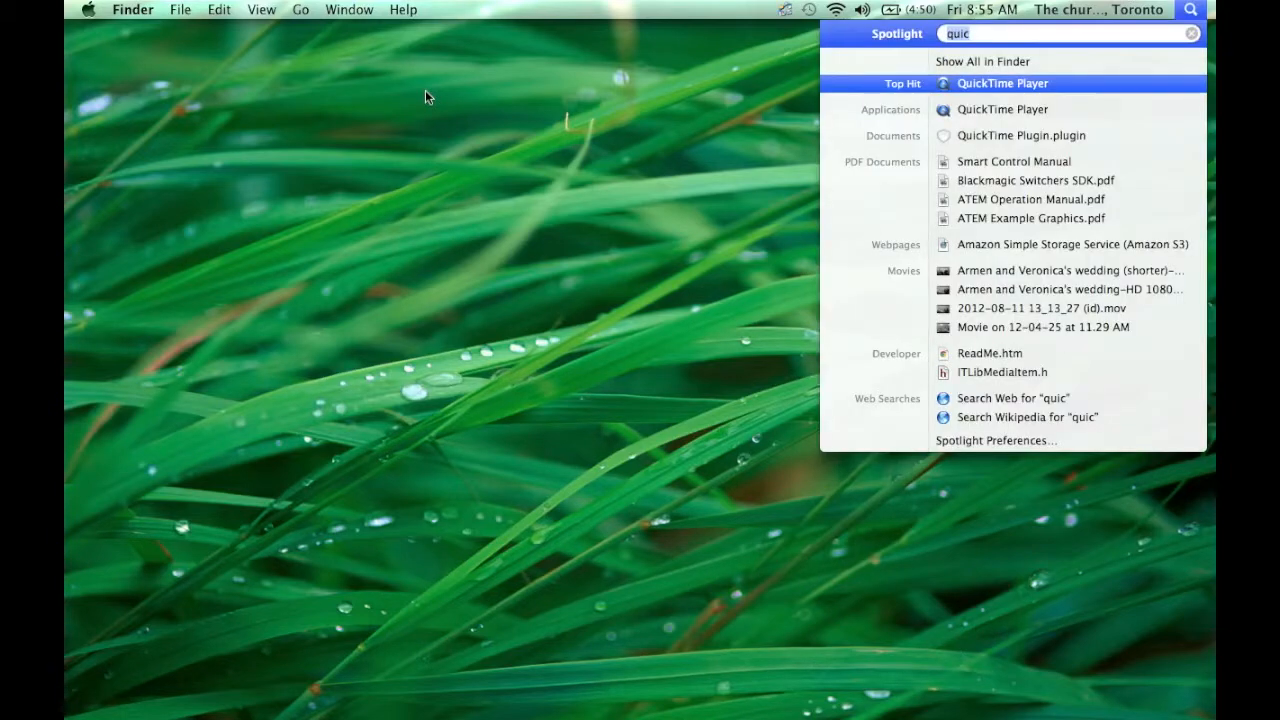
left_click(425, 97)
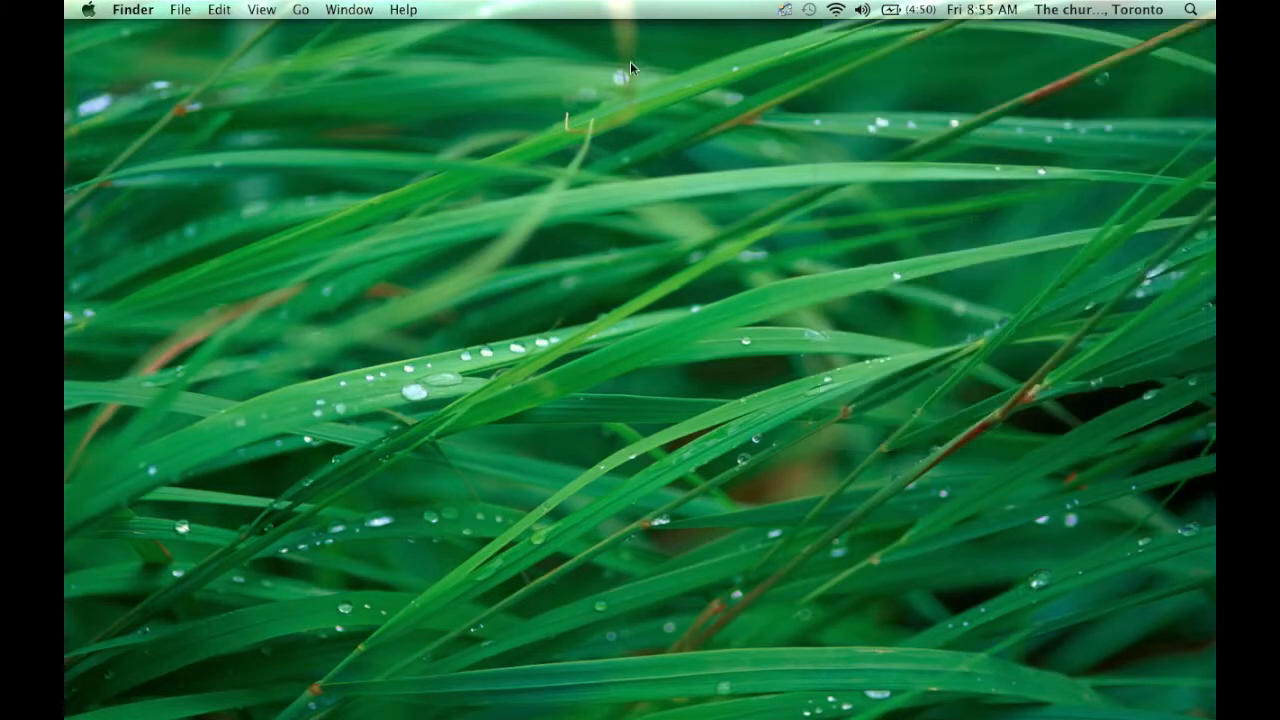
left_click(1196, 10)
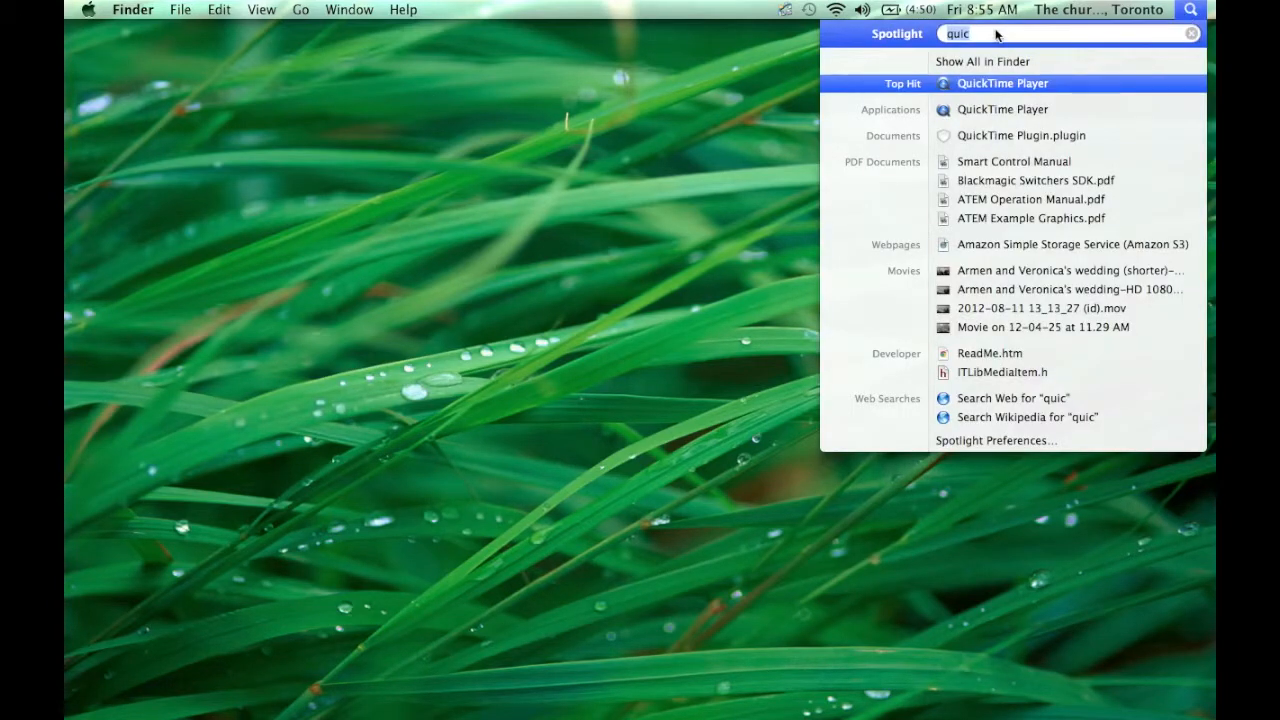
type("final")
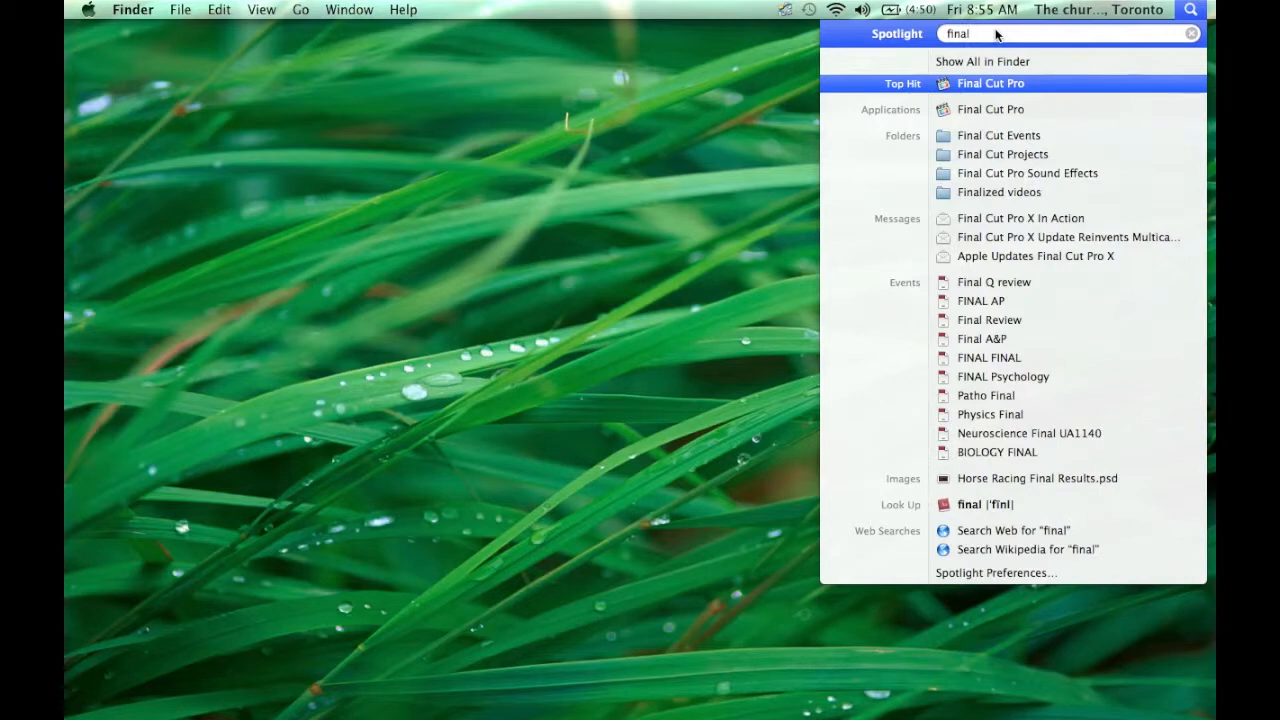
left_click(731, 140)
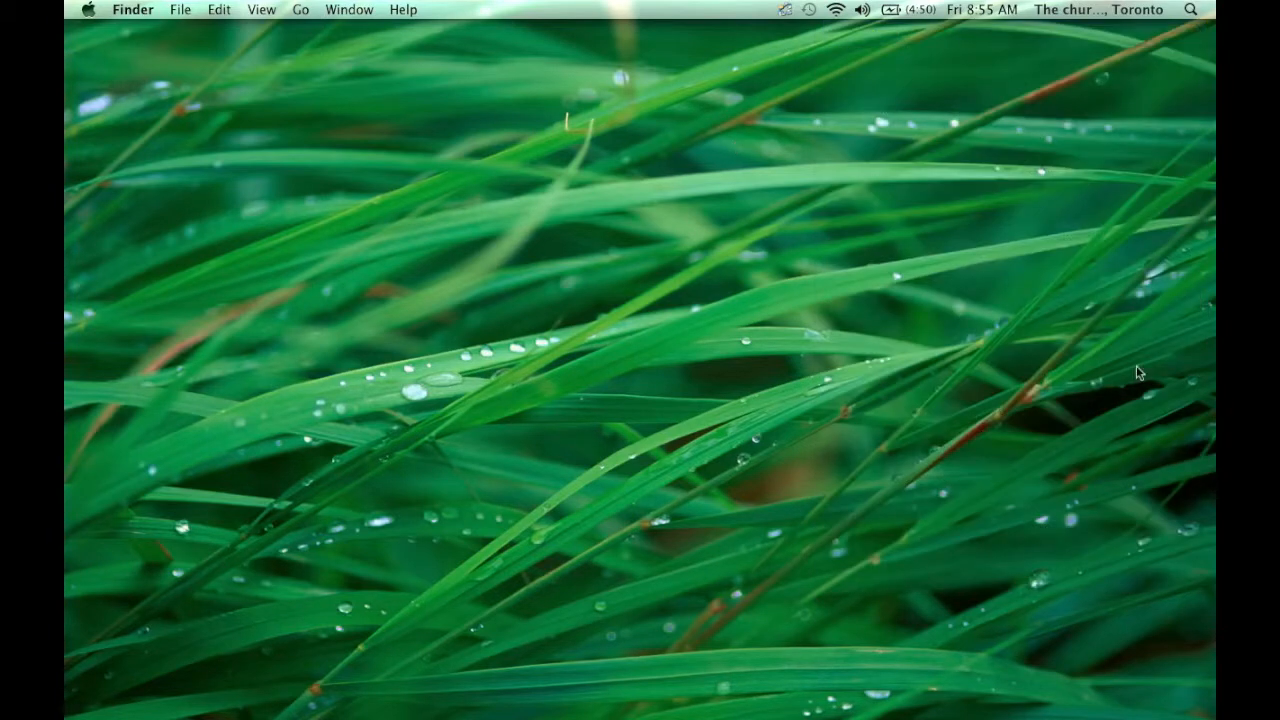
- Launch Final Cut Pro and then Firefox from the Dock
mouse_move(1215, 362)
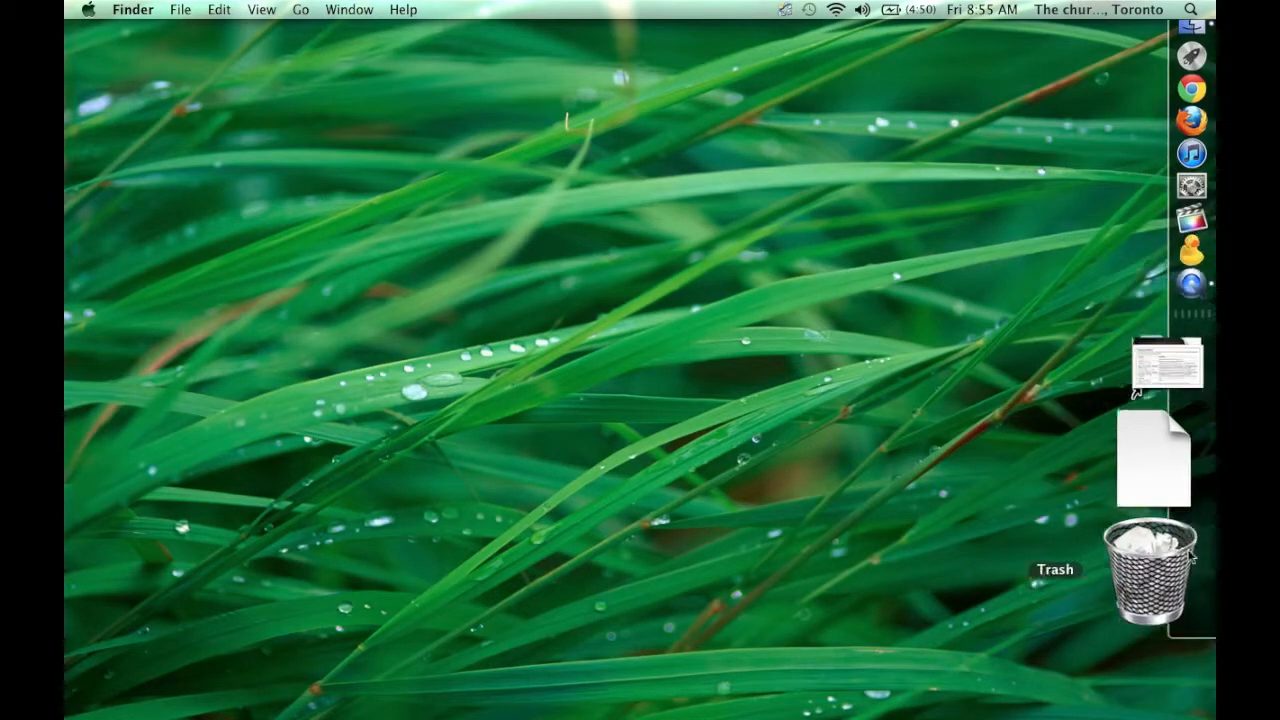
left_click(1182, 373)
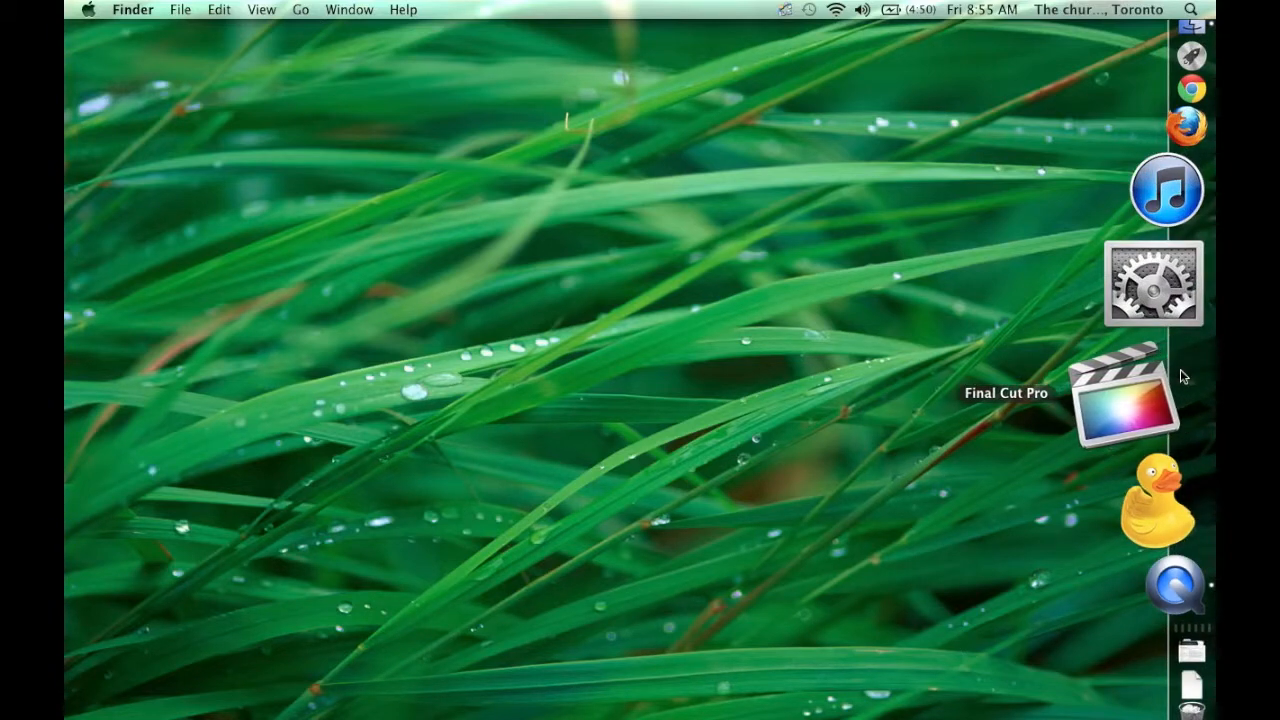
mouse_move(1212, 235)
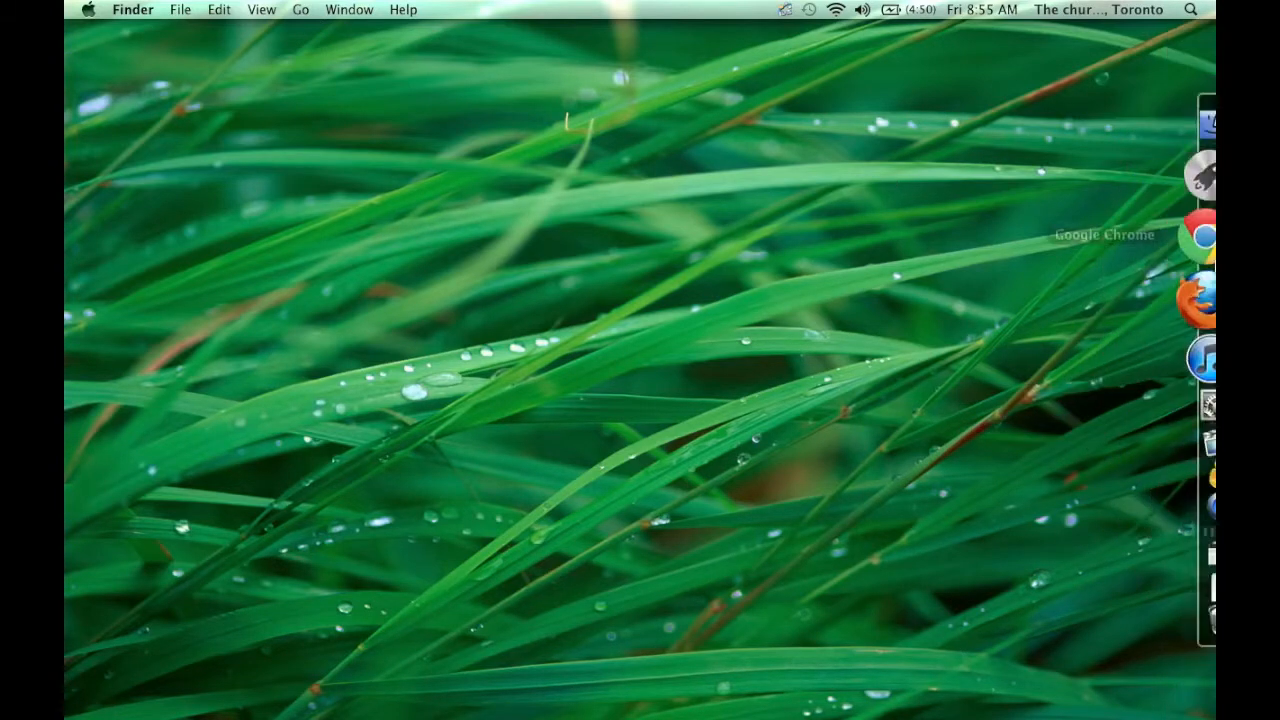
left_click(1185, 283)
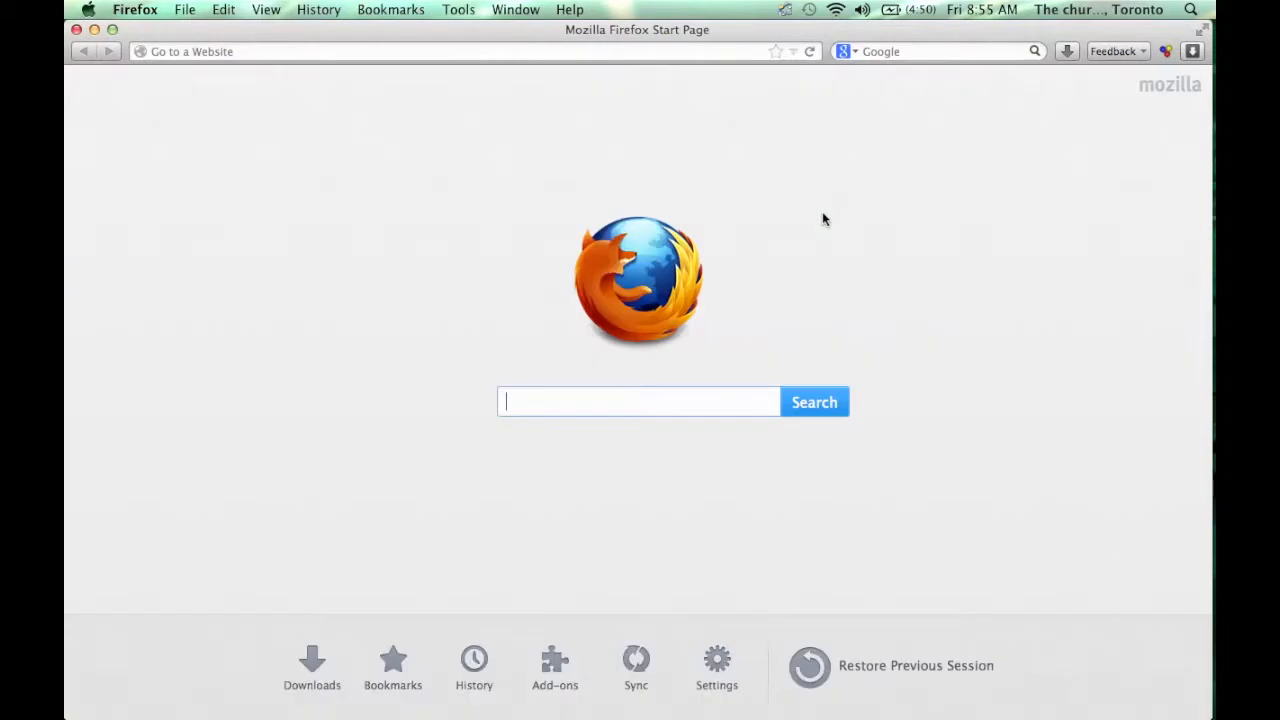
- Load the Videos Recorded Sundays spreadsheet via the address-bar suggestion for 'video'
left_click(489, 51)
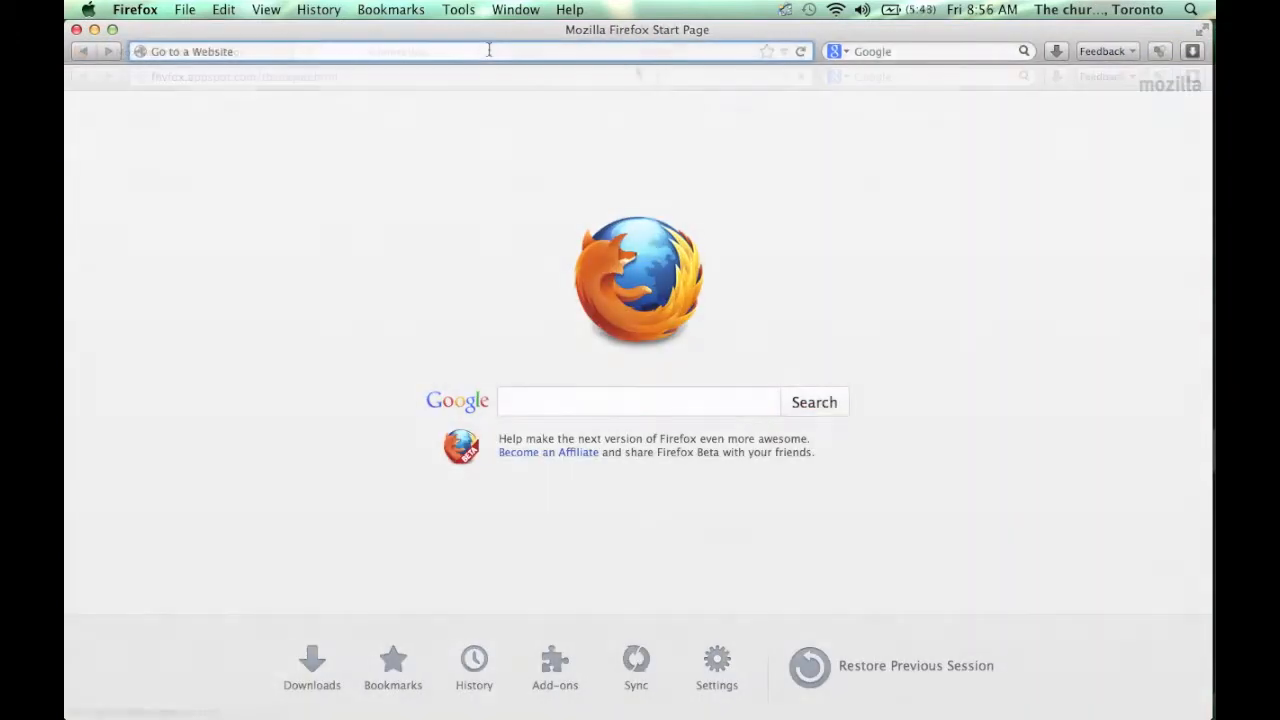
type("video")
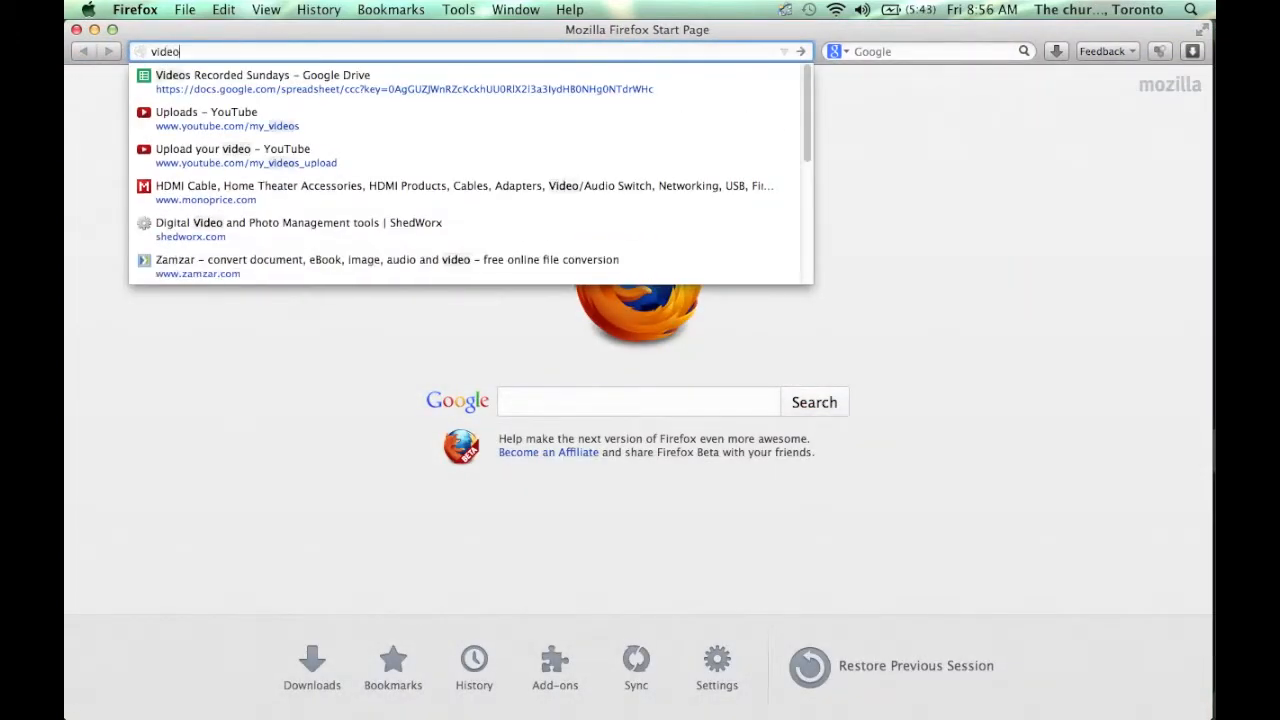
key("Down")
key("Return")
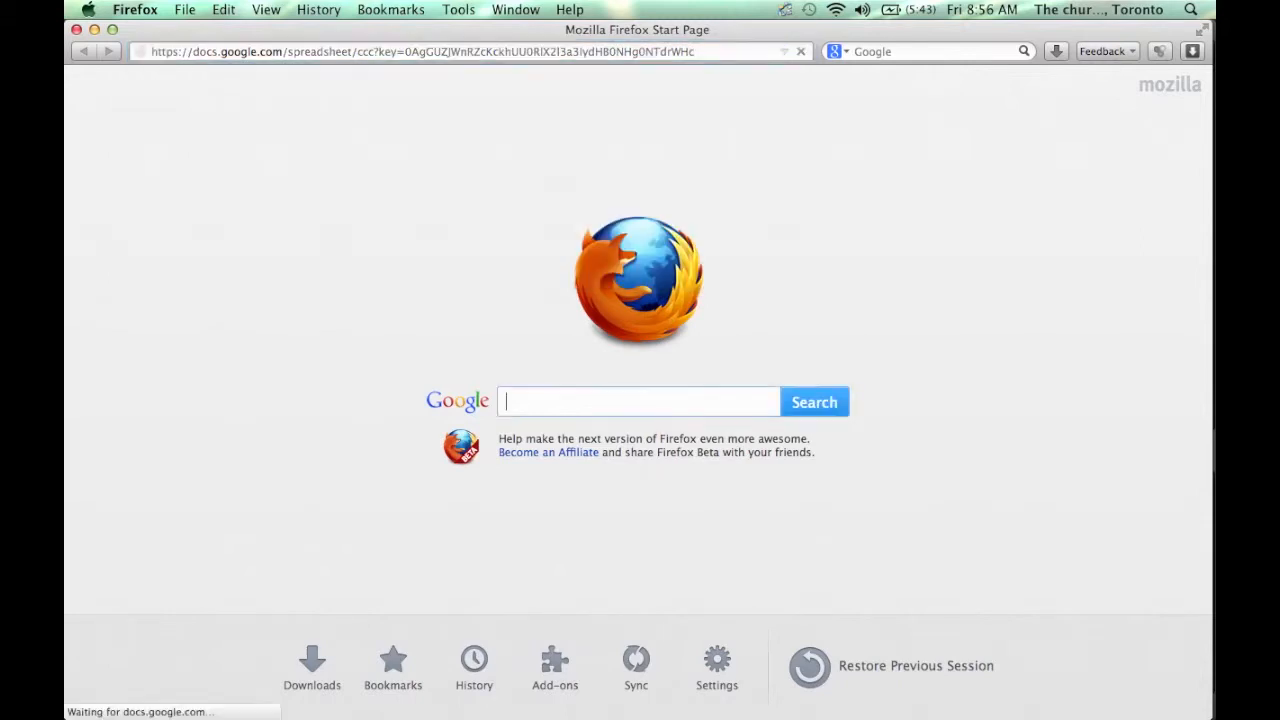
- In a new tab, open the COTR Messages List sheet from the 'cotr message' suggestion
key("super+t")
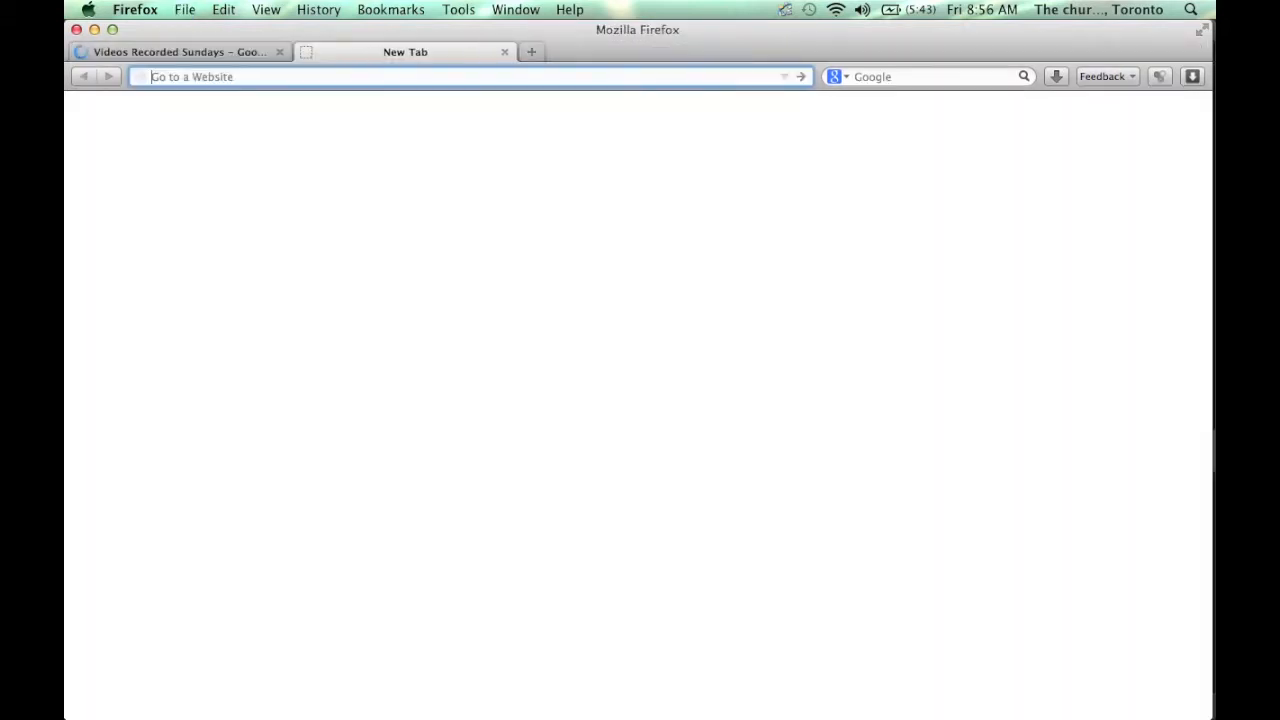
type("cotr me")
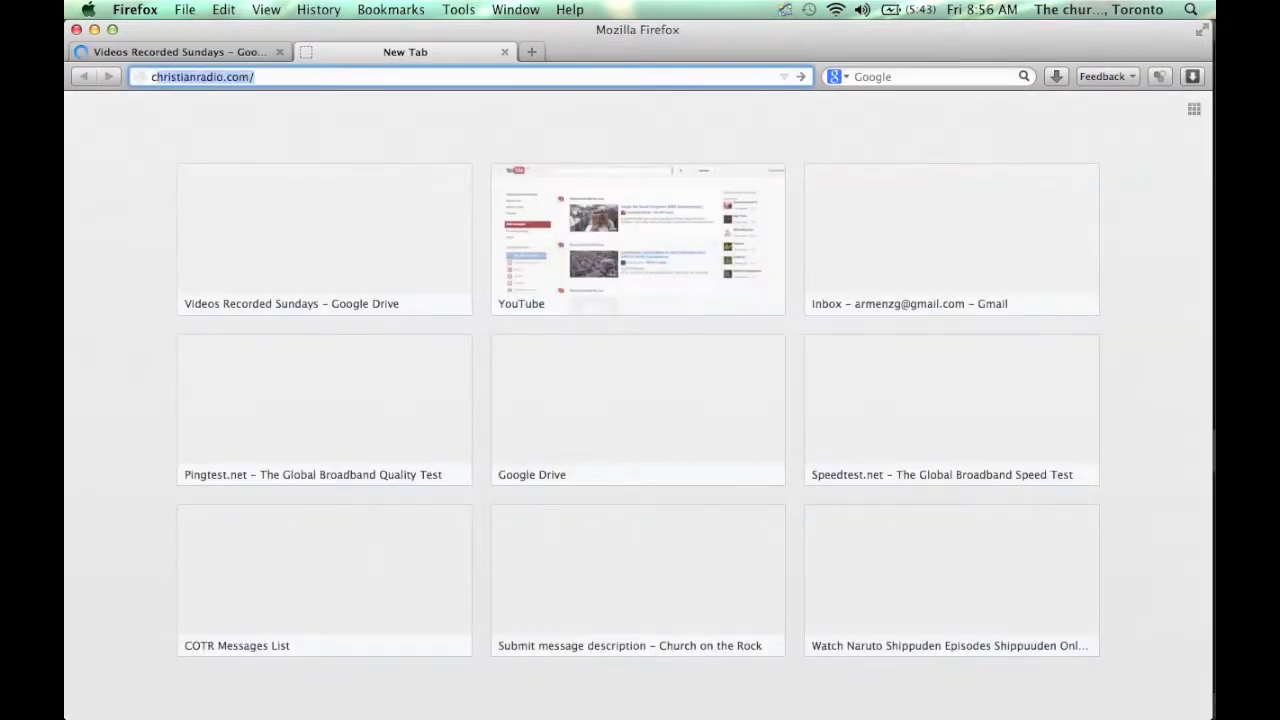
type("ssage")
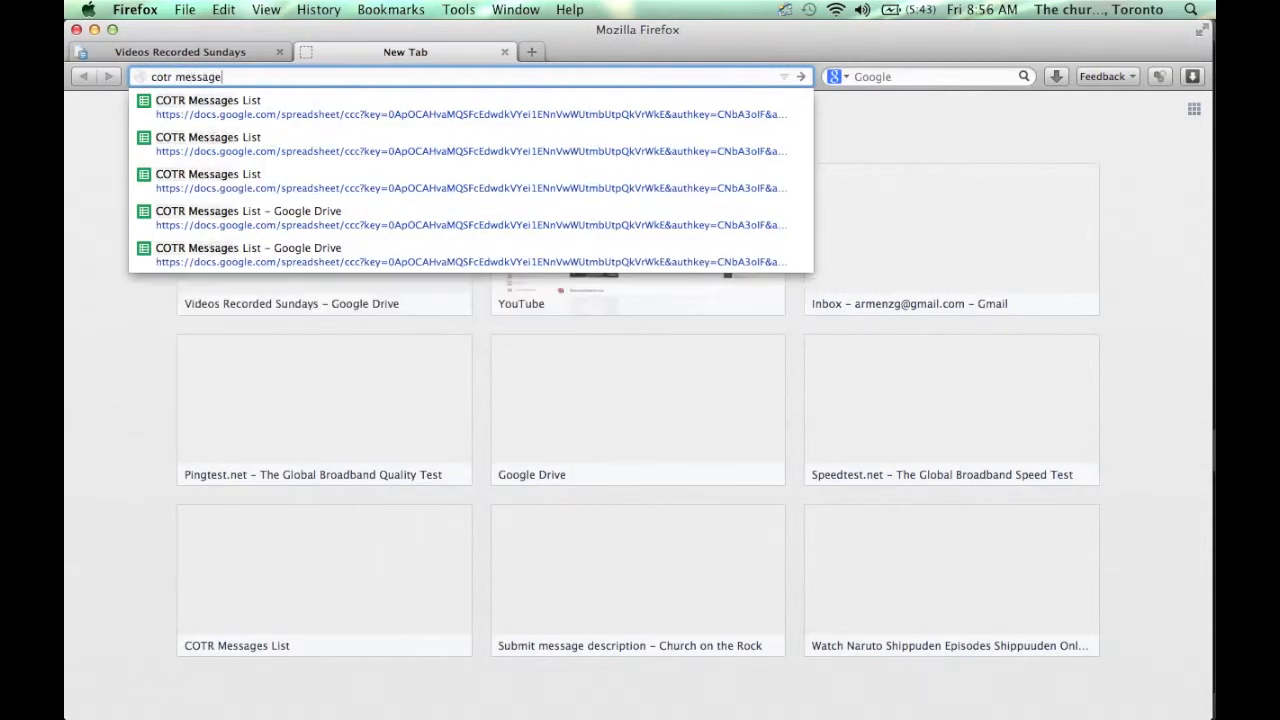
key("Down")
key("Return")
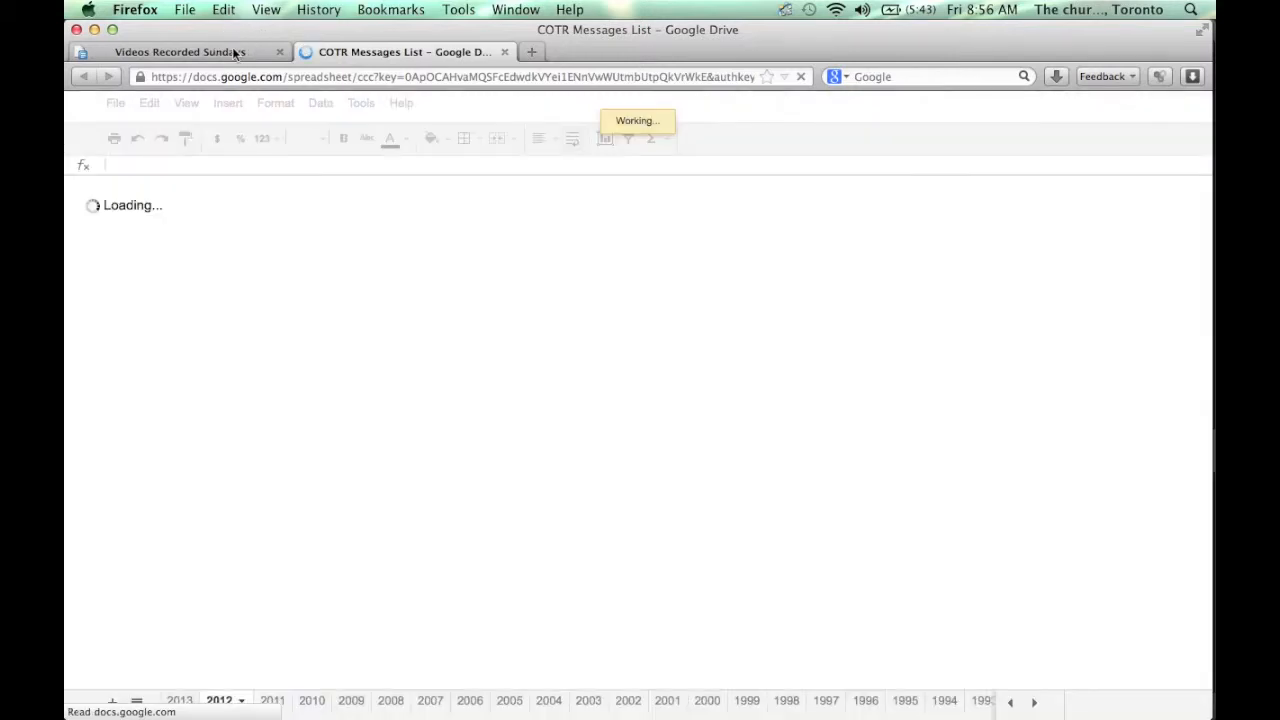
- Bookmark COTR Messages List and copy the 1/6/2013 message details B3:D3 from its 2013 sheet
left_click(232, 49)
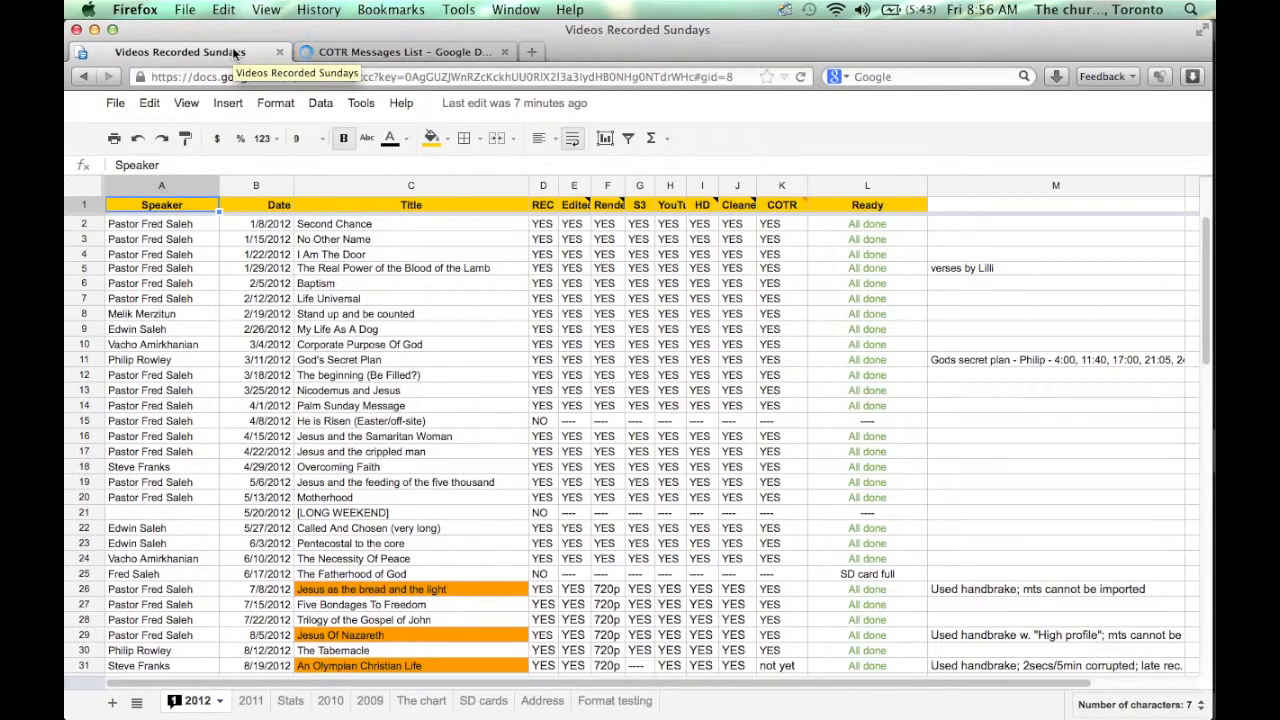
left_click_drag(1207, 292, 1210, 463)
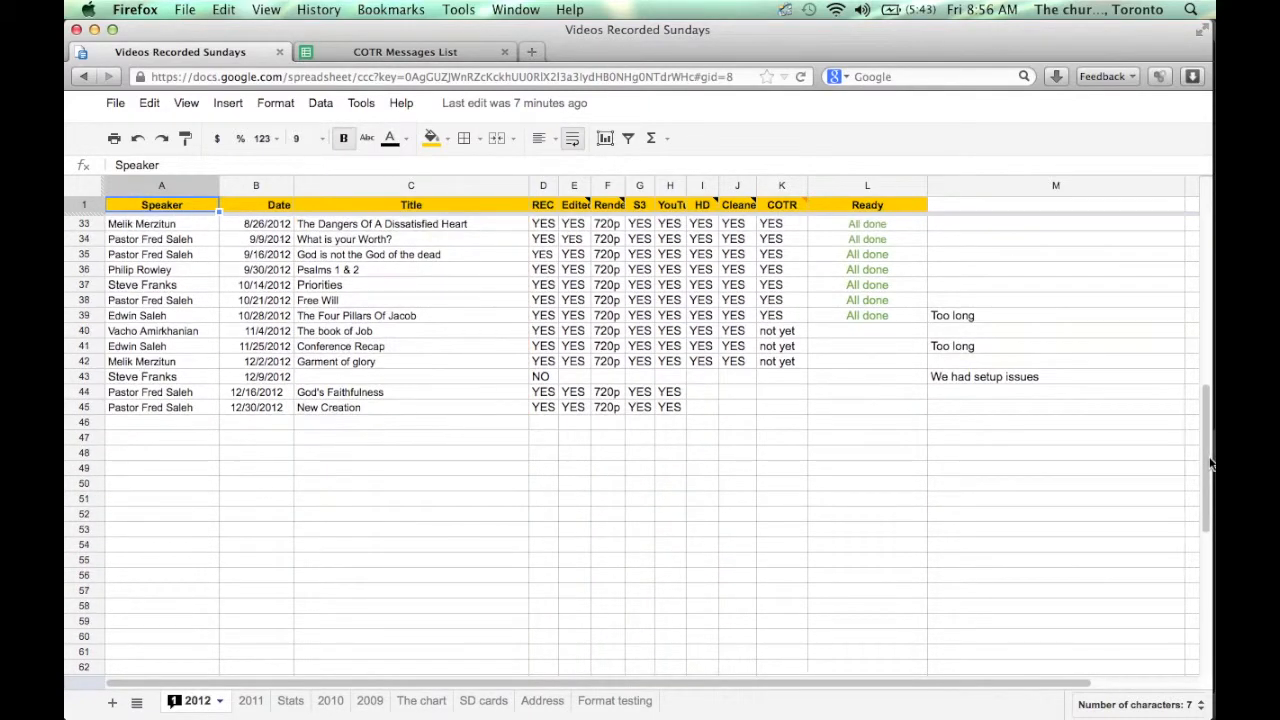
left_click(411, 56)
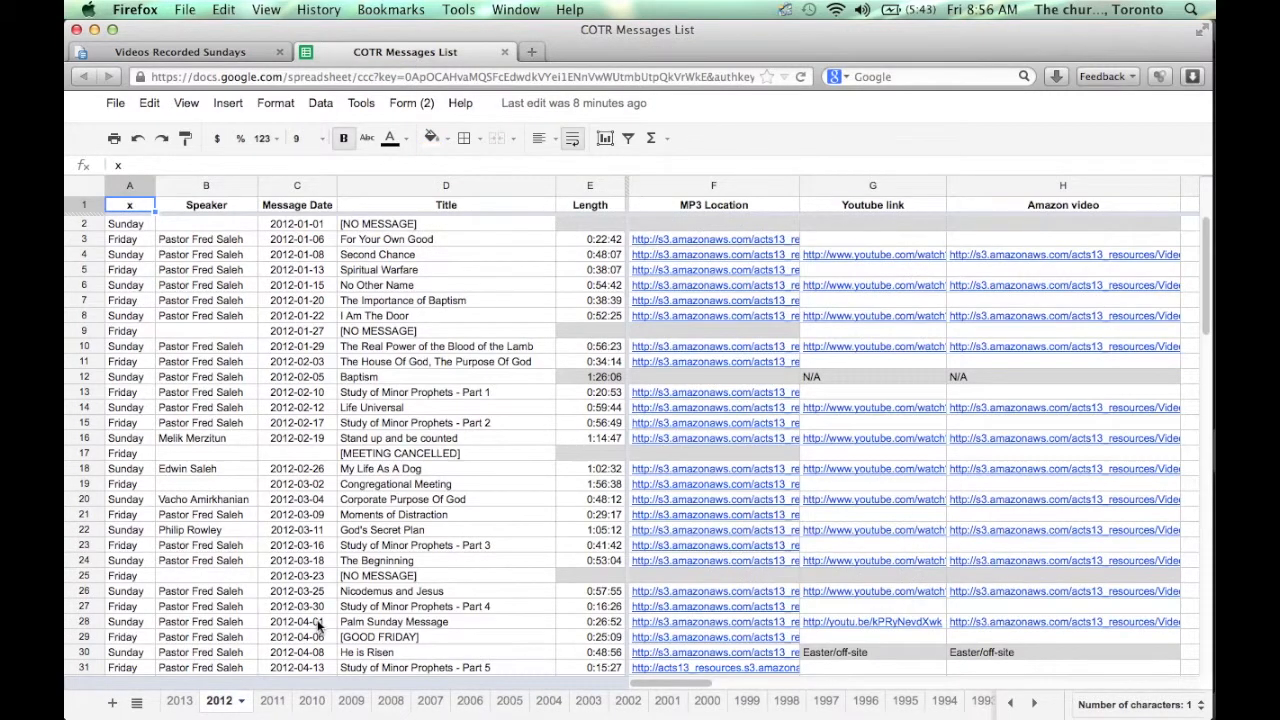
left_click(180, 700)
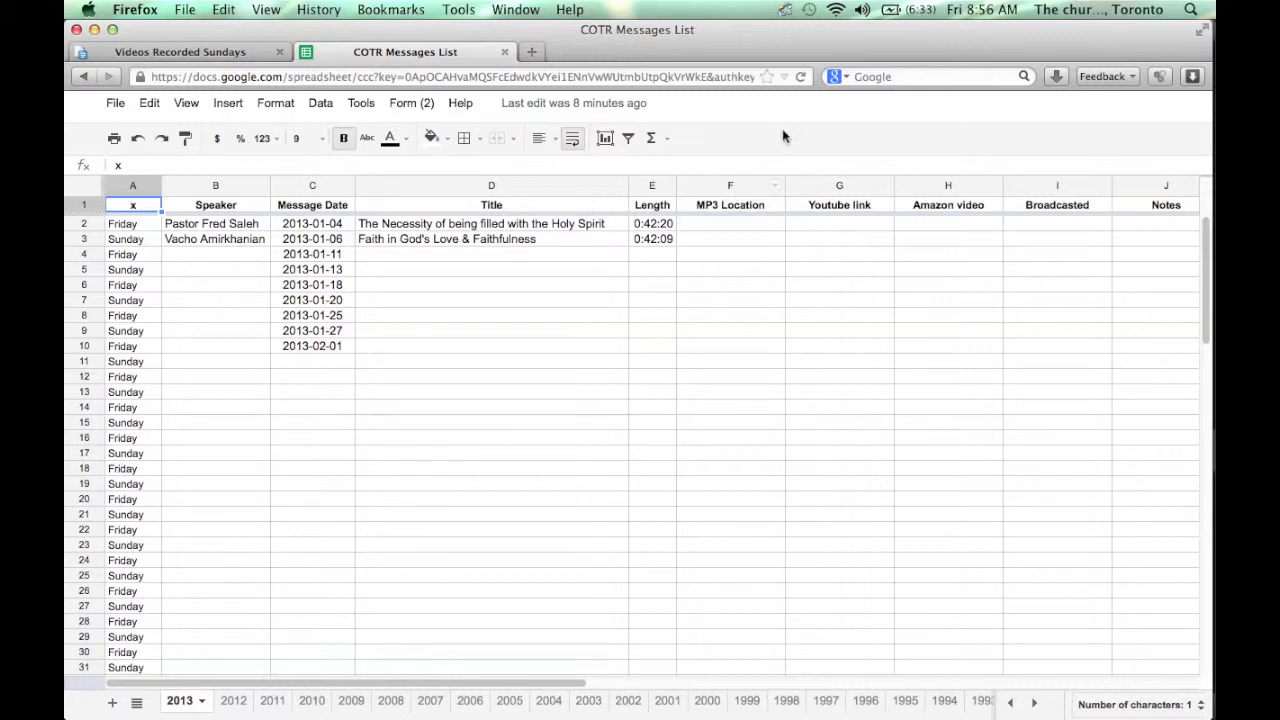
left_click(766, 76)
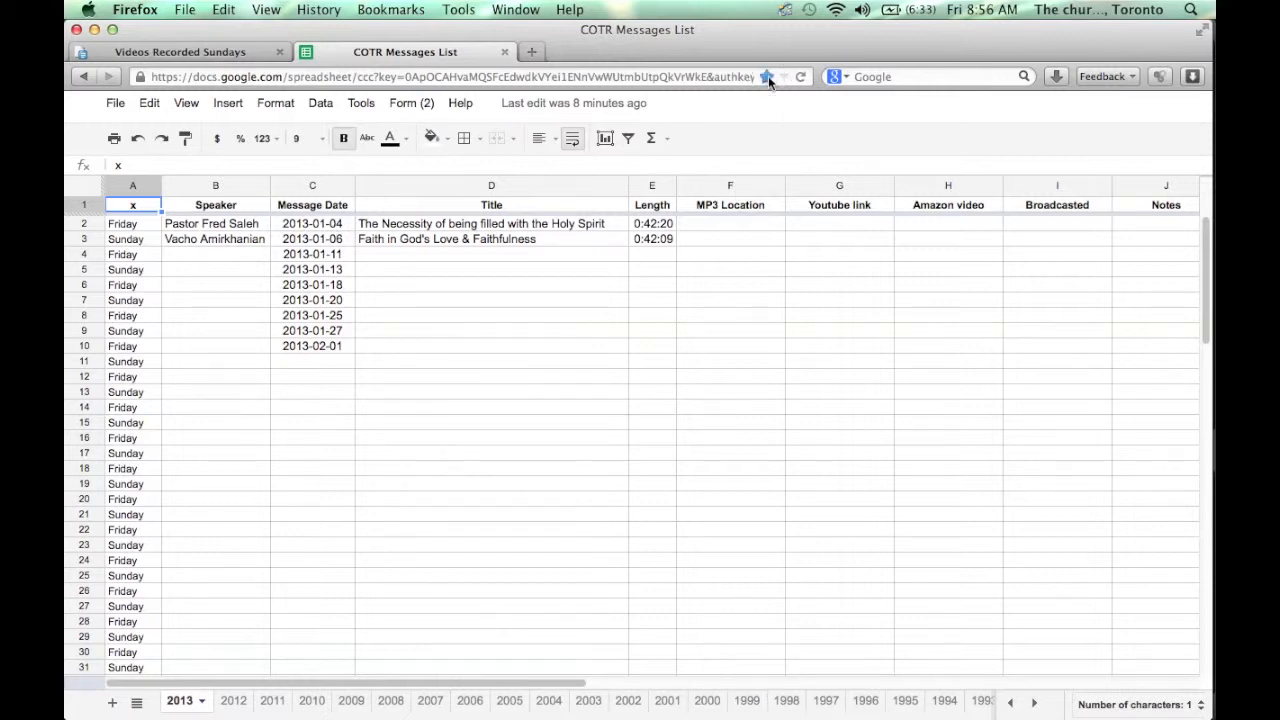
left_click(232, 243)
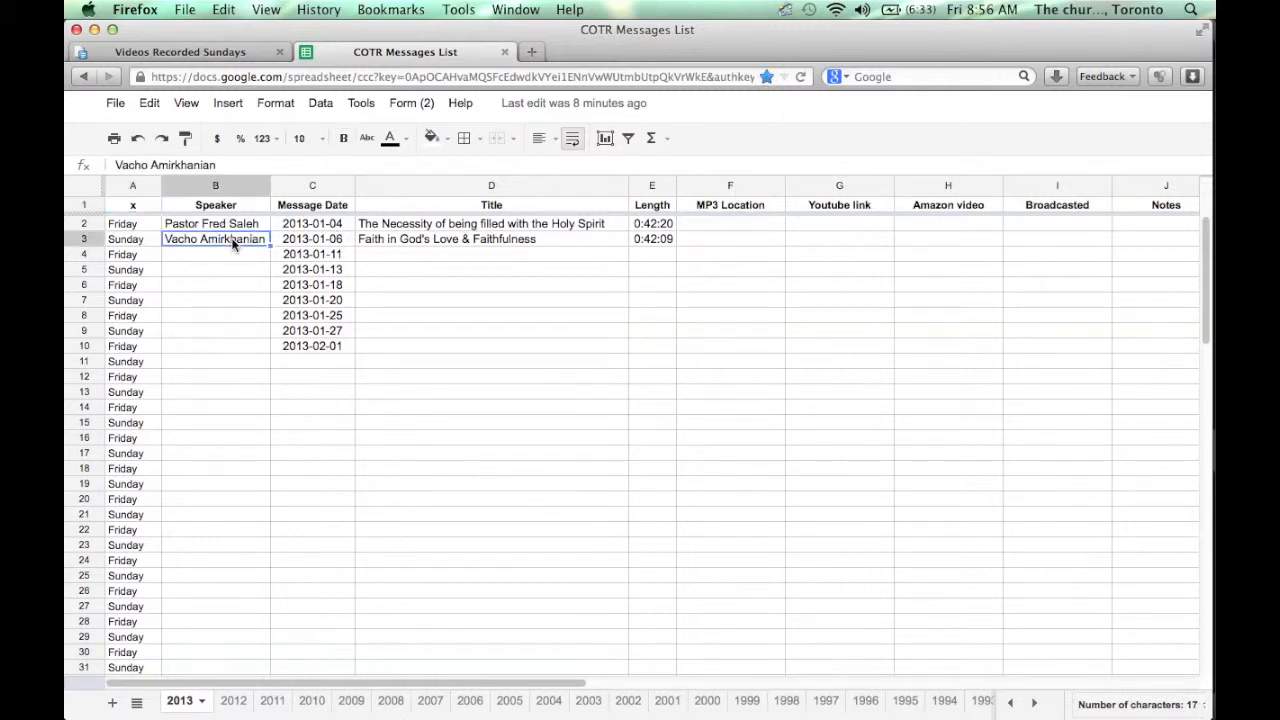
left_click(430, 245)
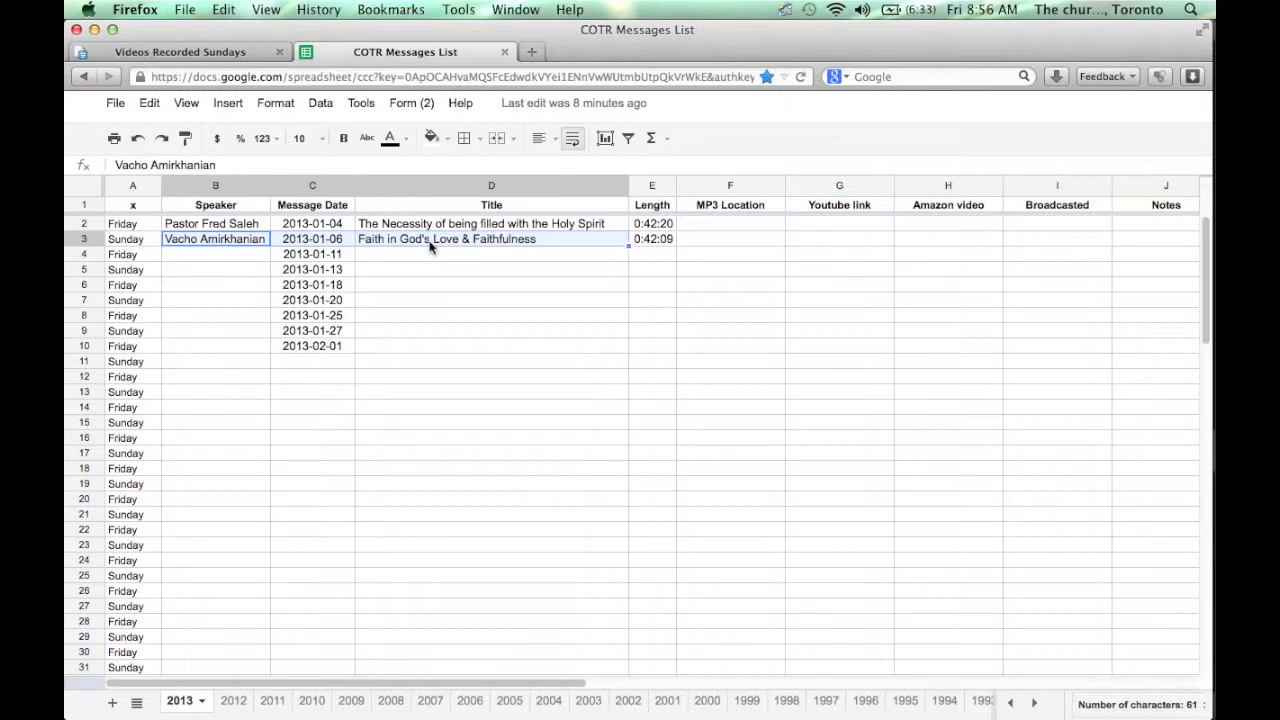
- Paste the details into A46 of Videos Recorded Sundays and enter YES in D46
left_click(222, 51)
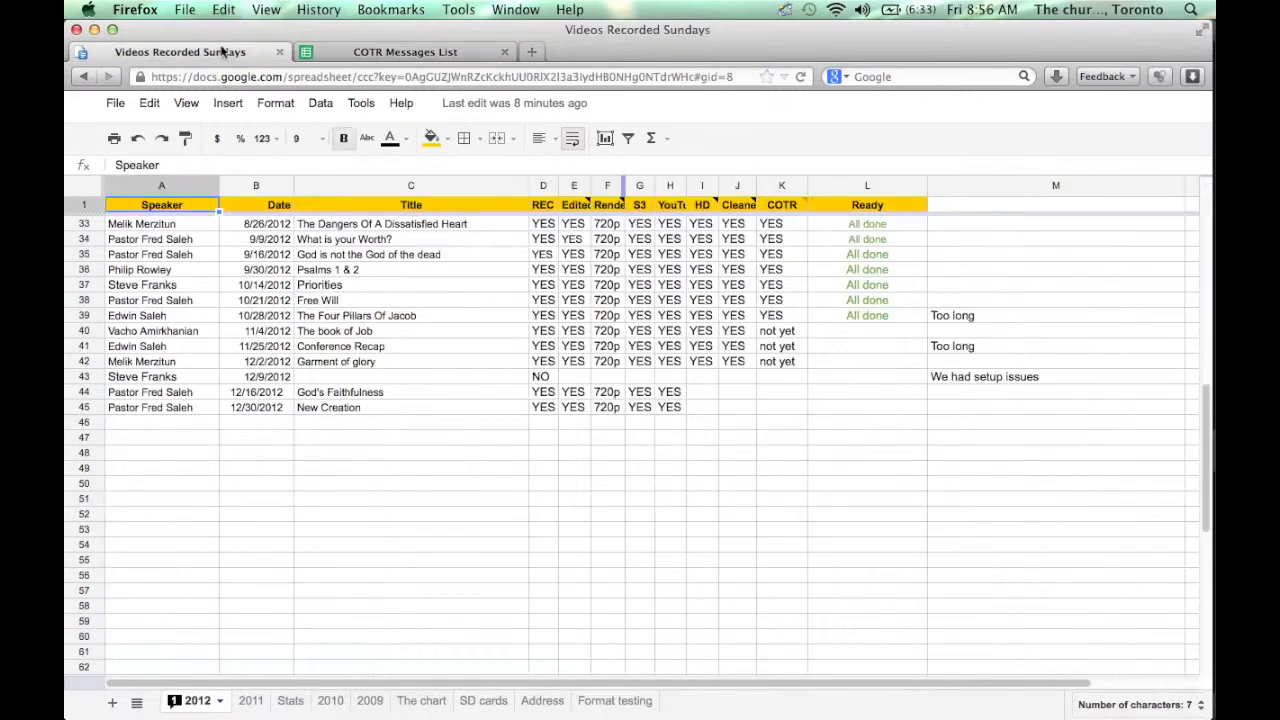
left_click(180, 421)
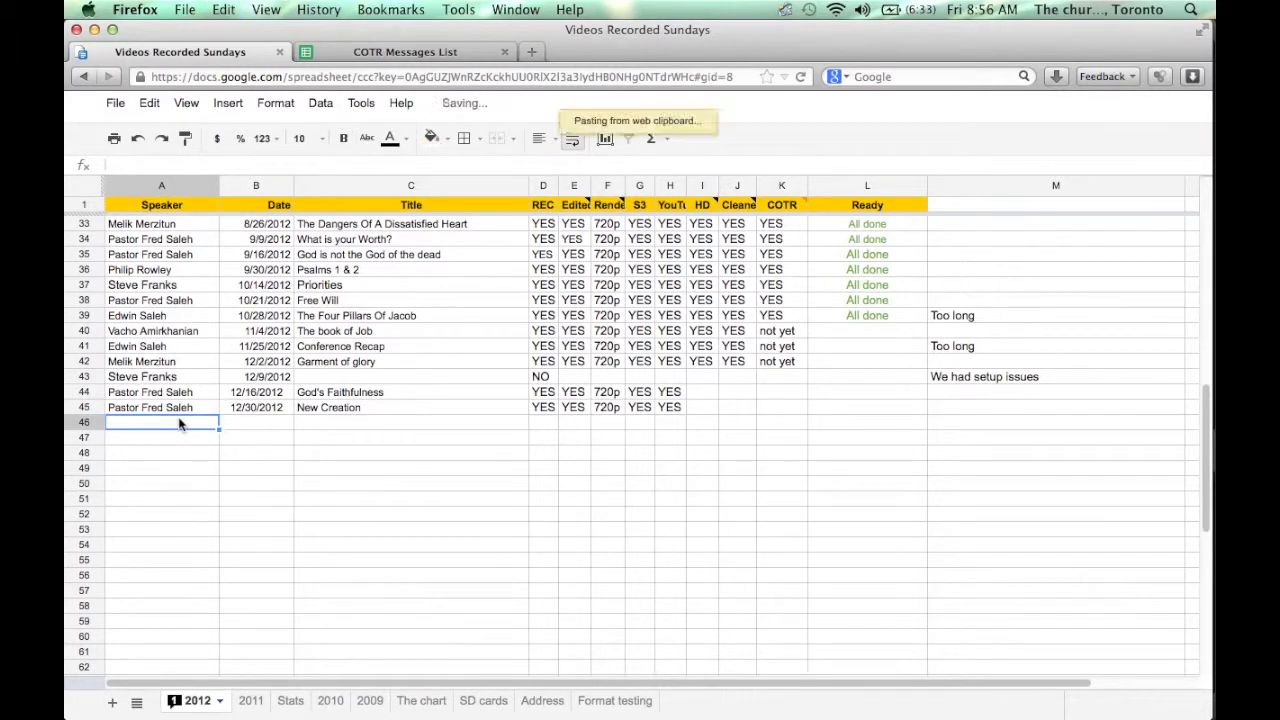
left_click(541, 424)
type("YES")
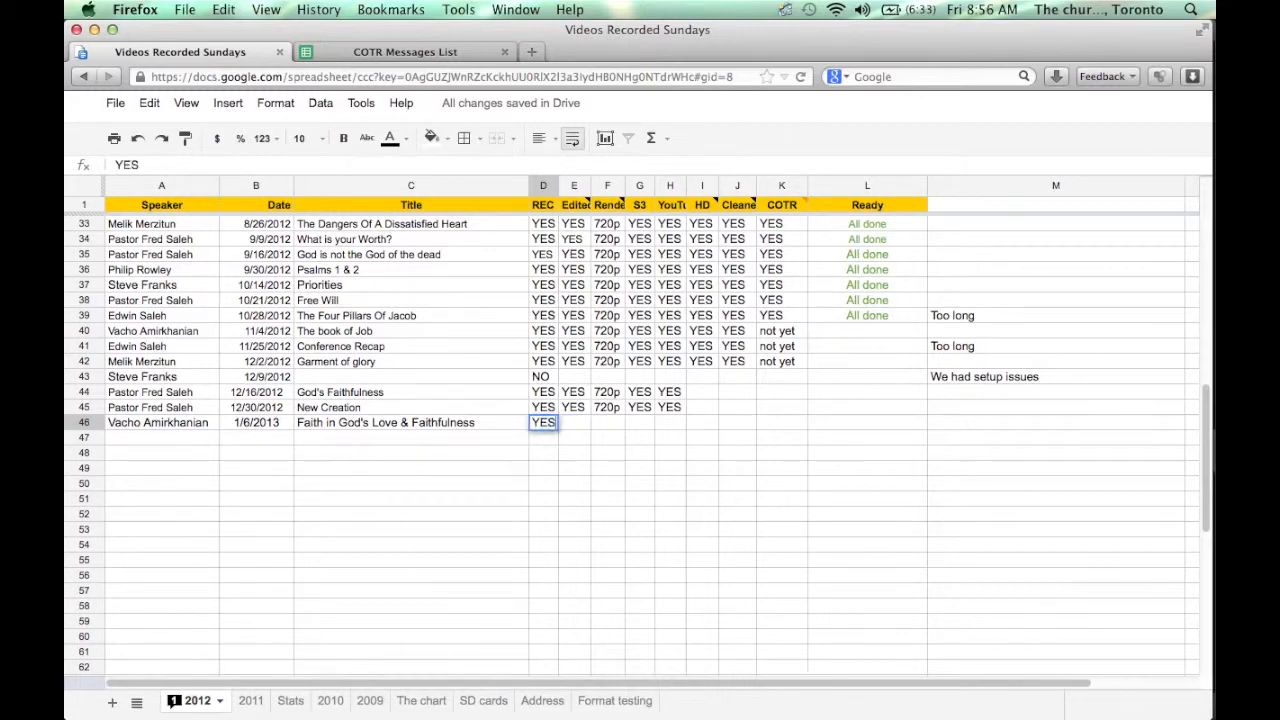
- Commit the YES entry, switch to Final Cut Pro, and select the 121216_gods_faithfulness project
key("Tab")
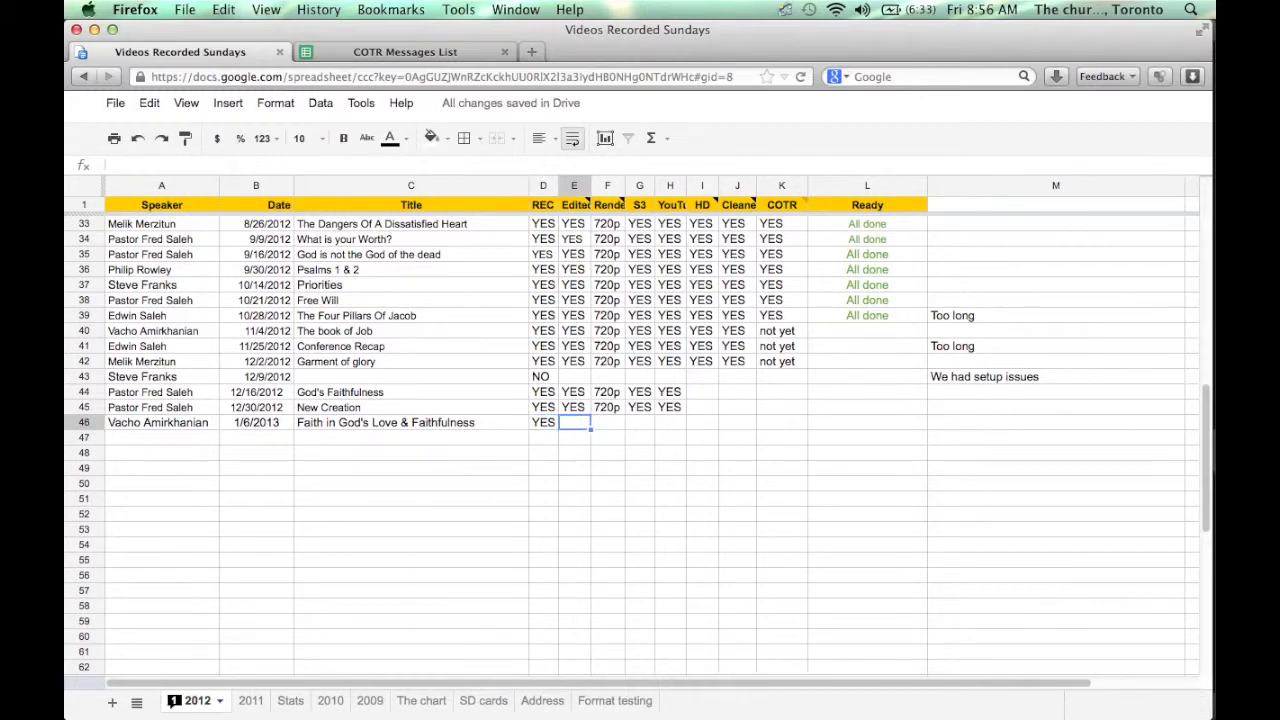
key("super+Tab")
key("super+Tab")
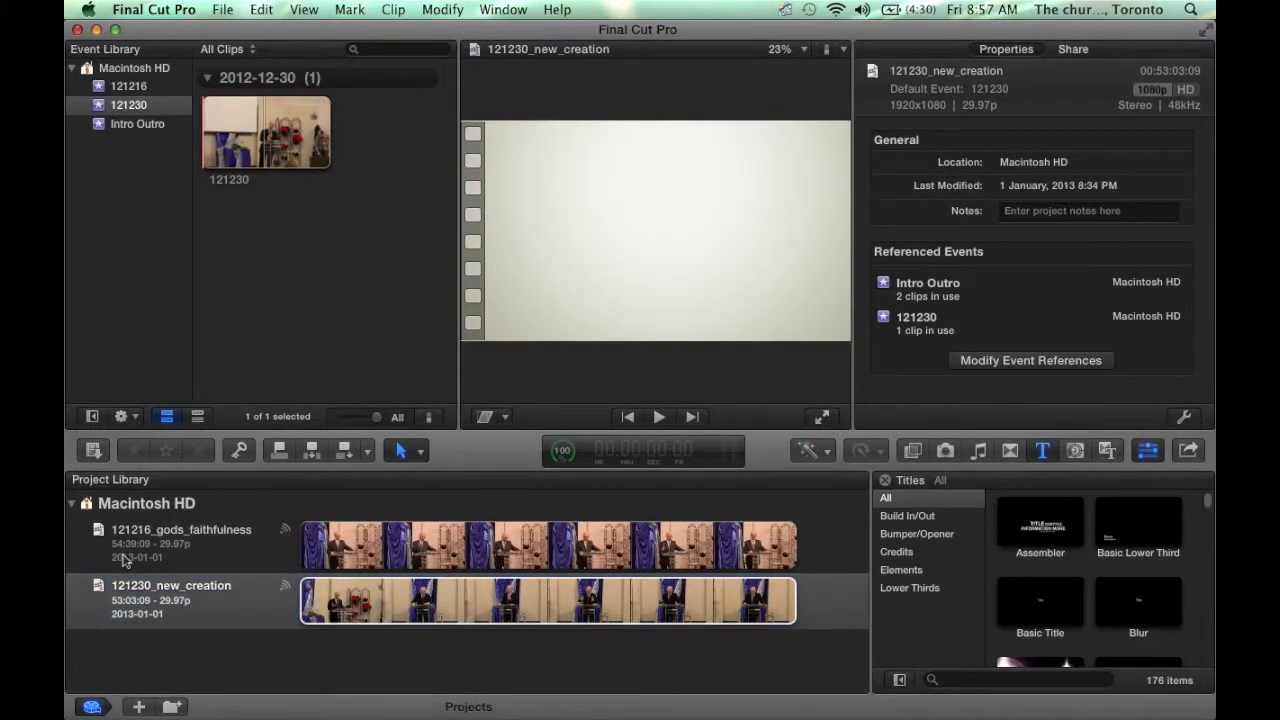
left_click(178, 546)
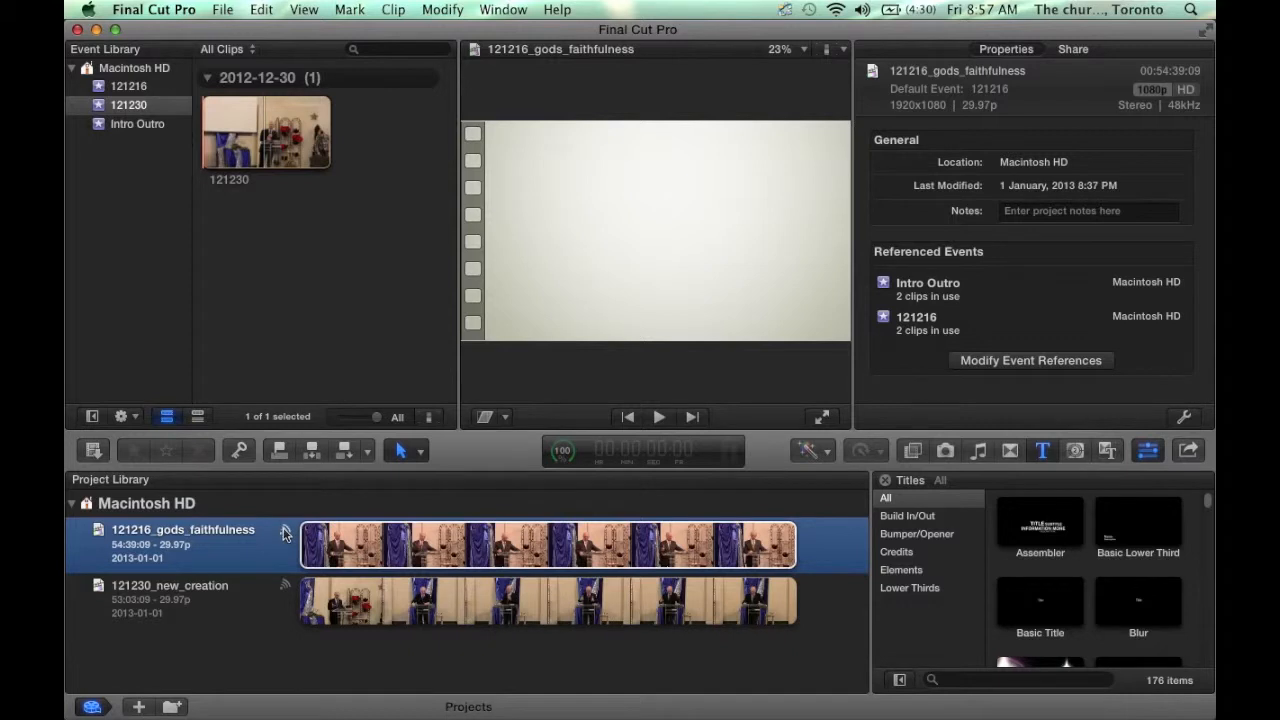
left_click(226, 596)
double_click(221, 606)
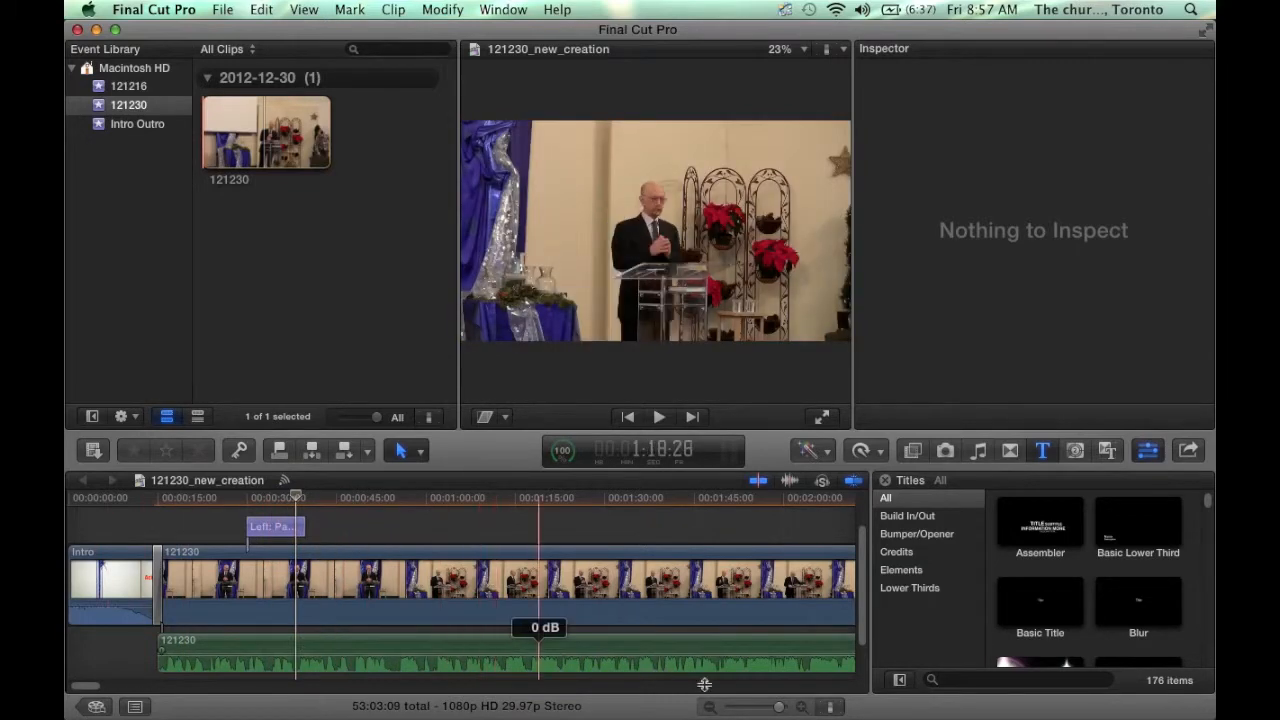
left_click(757, 708)
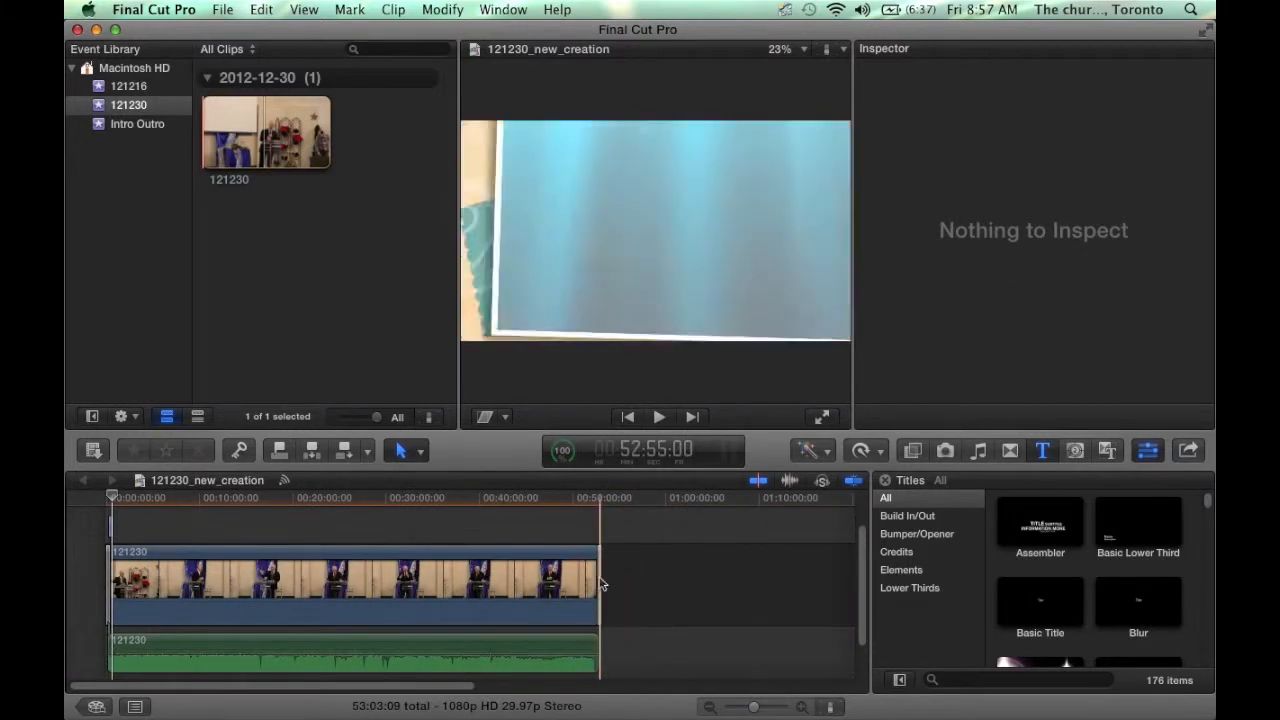
left_click(778, 708)
left_click(717, 686)
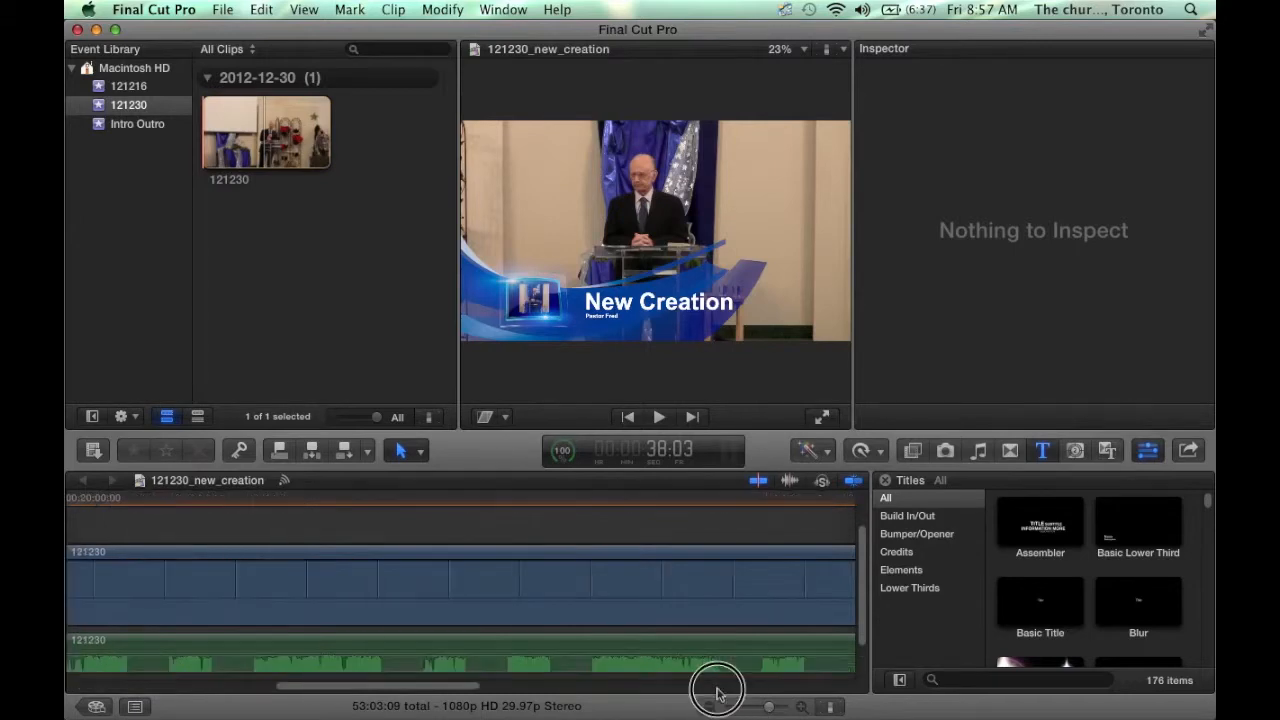
left_click(717, 686)
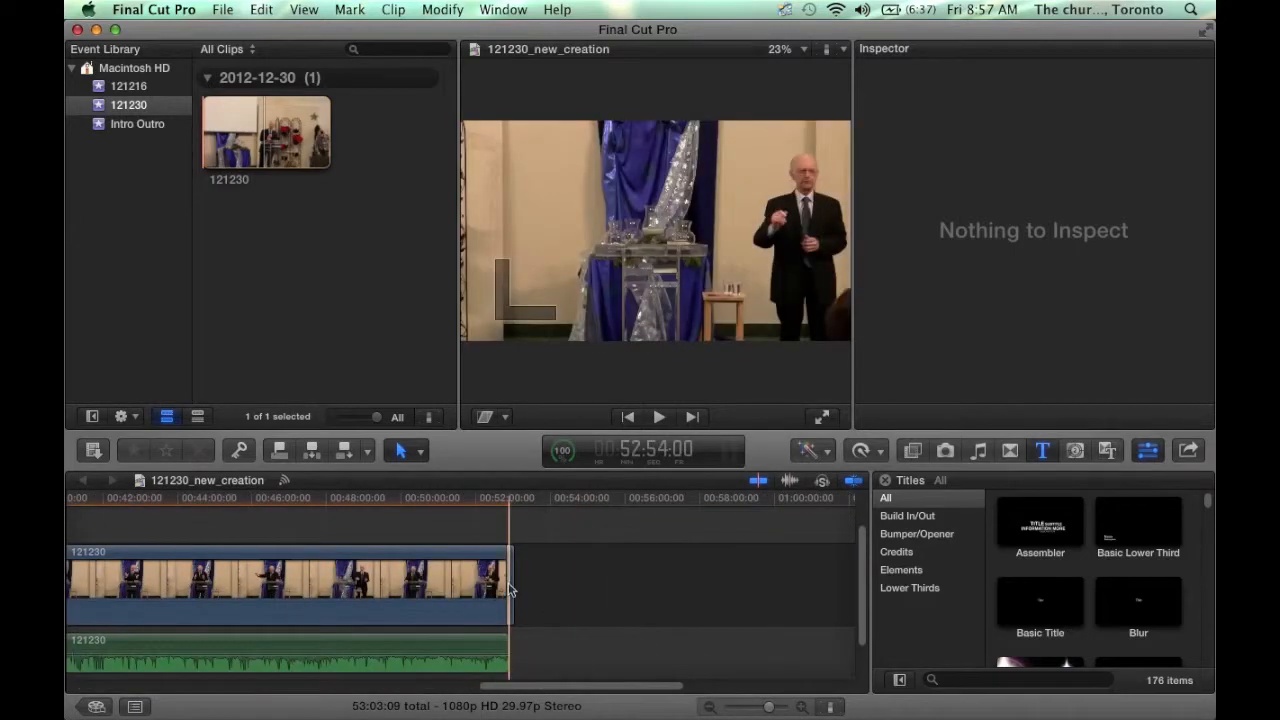
left_click(512, 589)
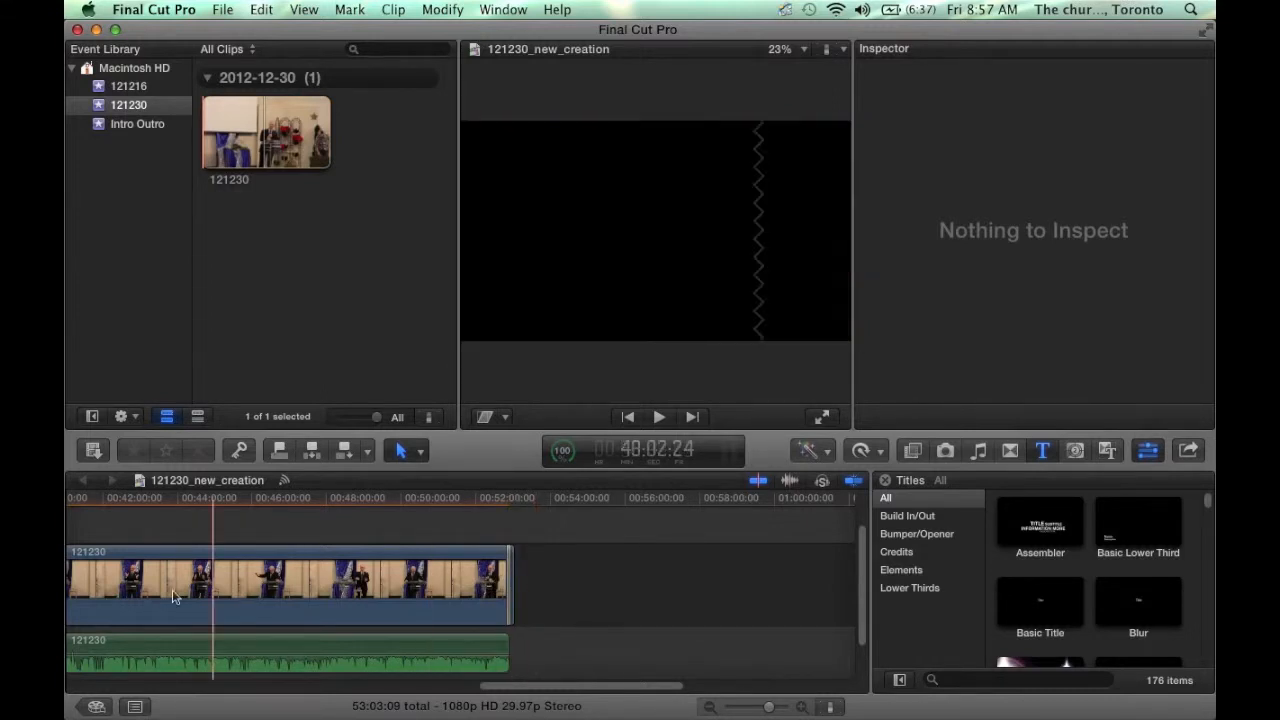
left_click(96, 707)
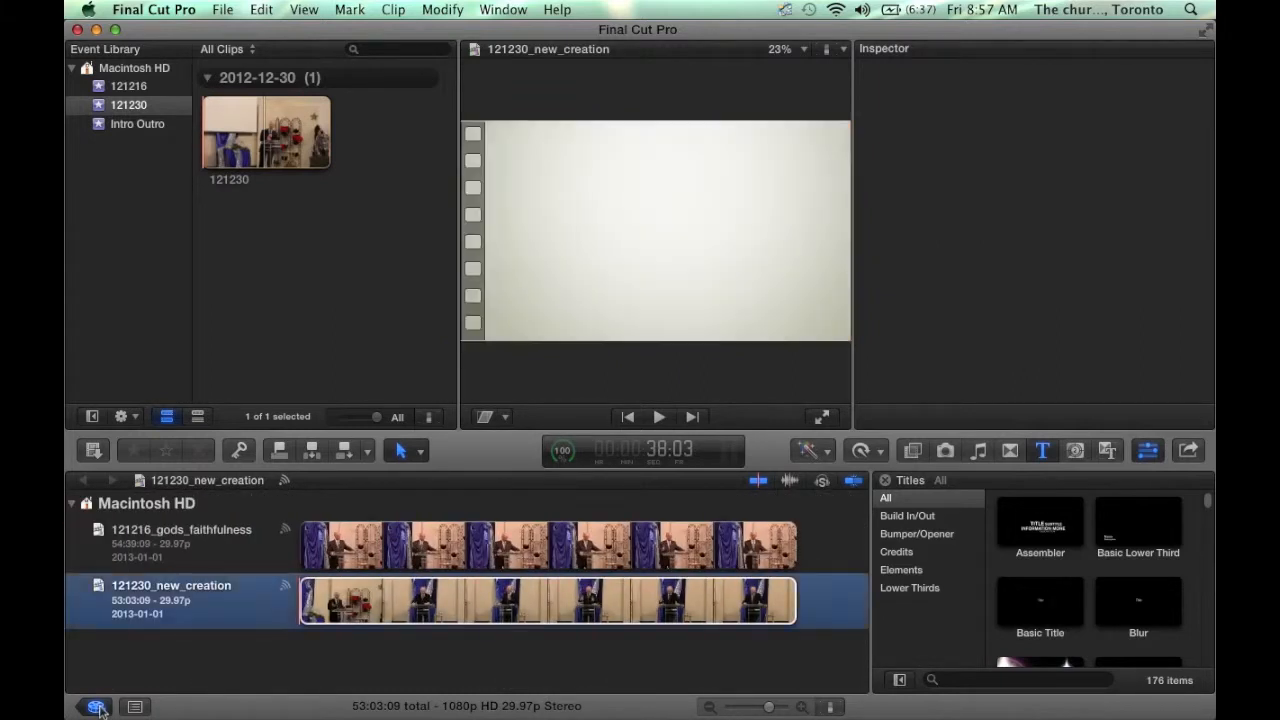
- Collapse Macintosh HD in the Project Library and choose File > Import > Media…
left_click(74, 505)
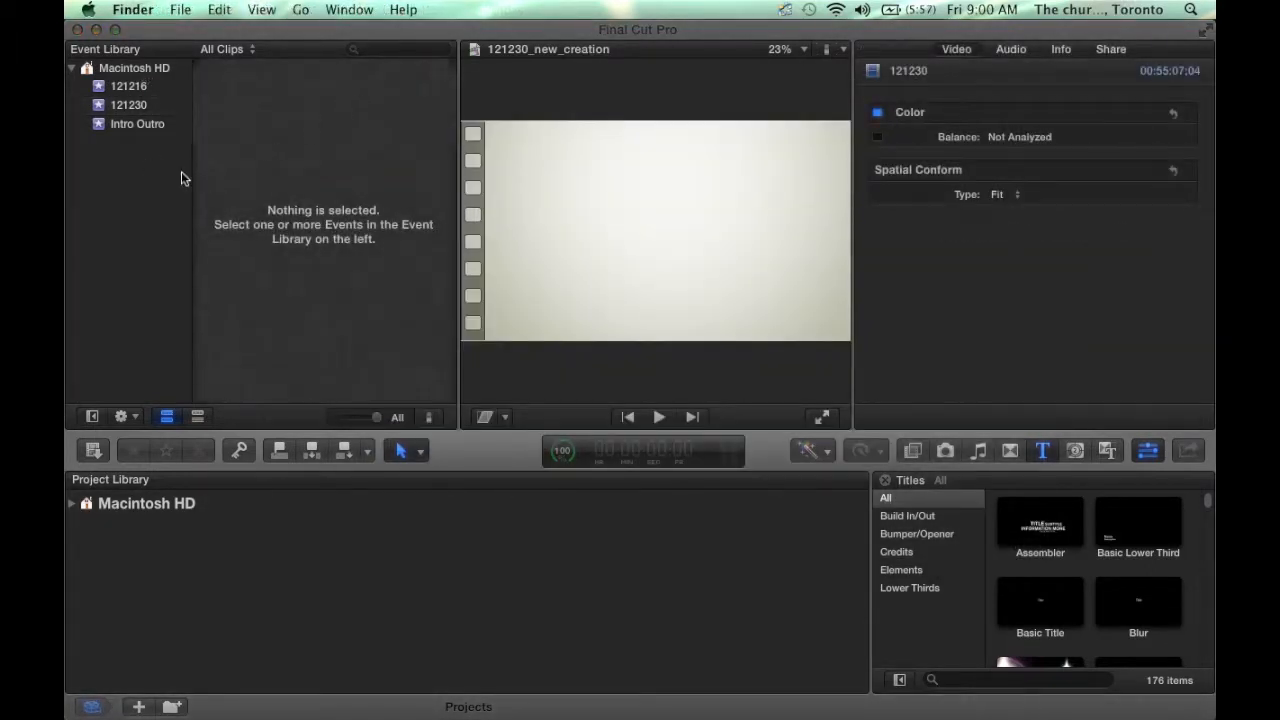
left_click(181, 172)
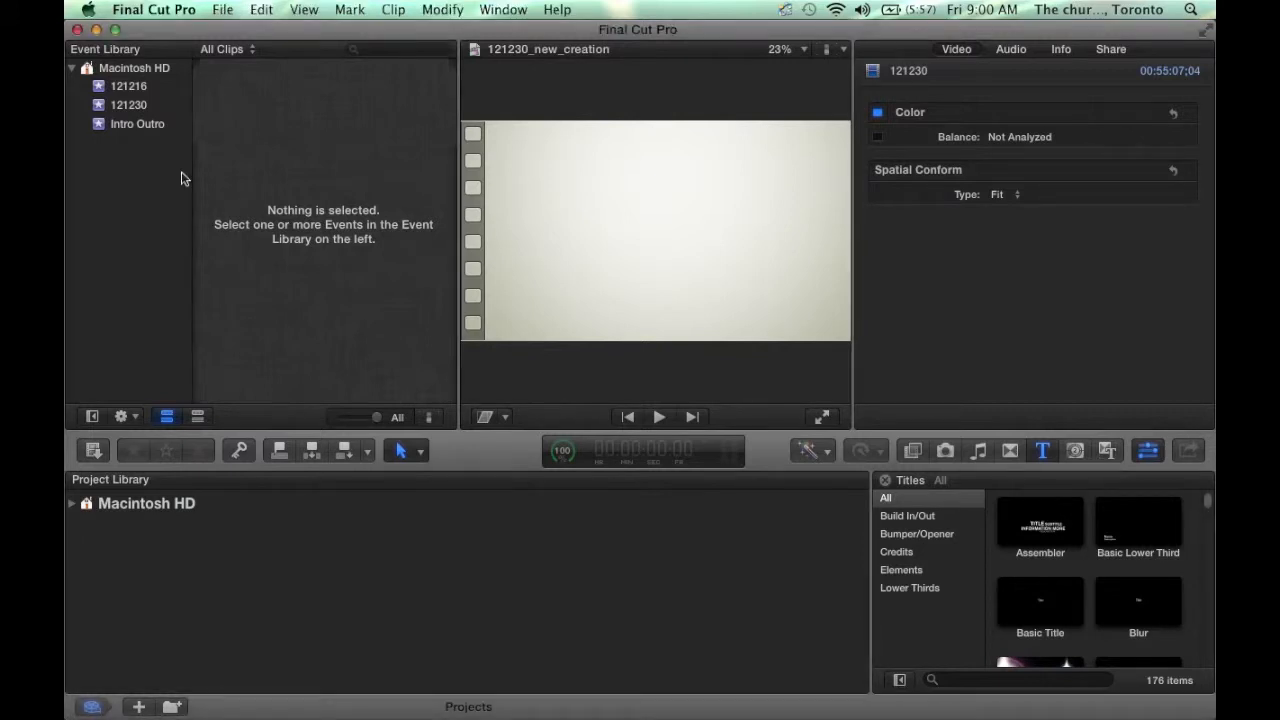
left_click(223, 11)
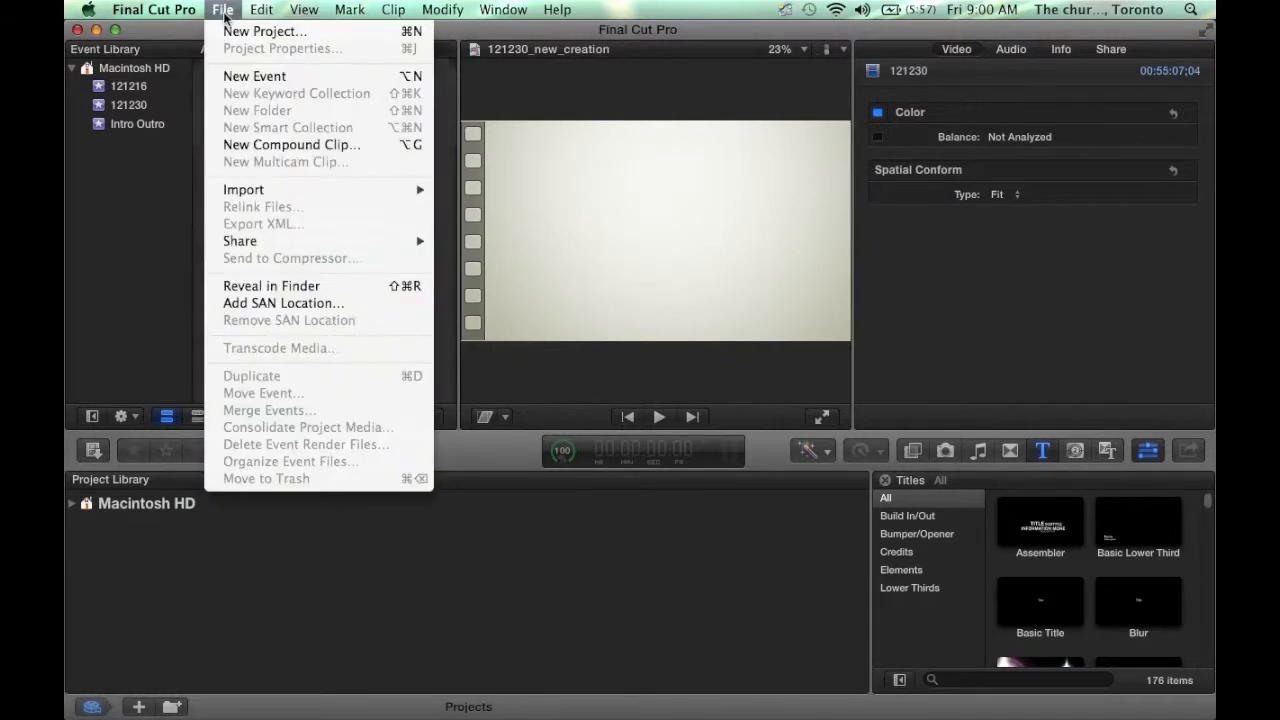
mouse_move(330, 190)
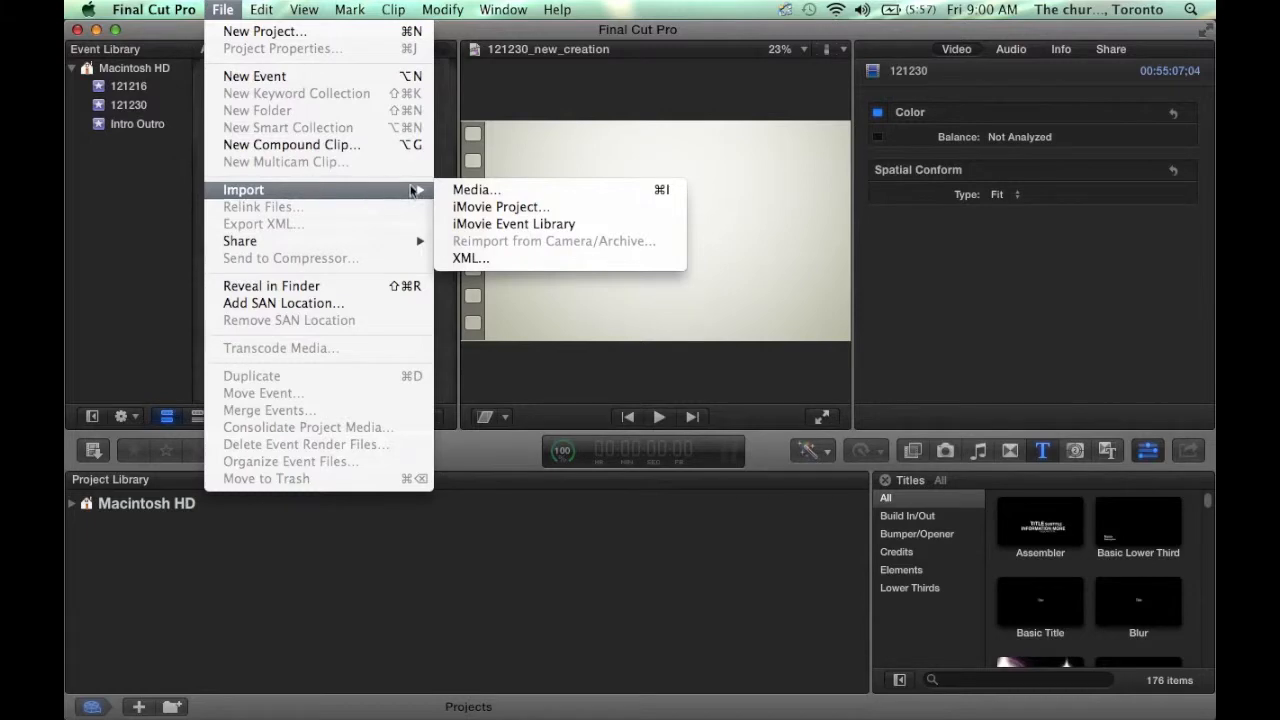
left_click(477, 195)
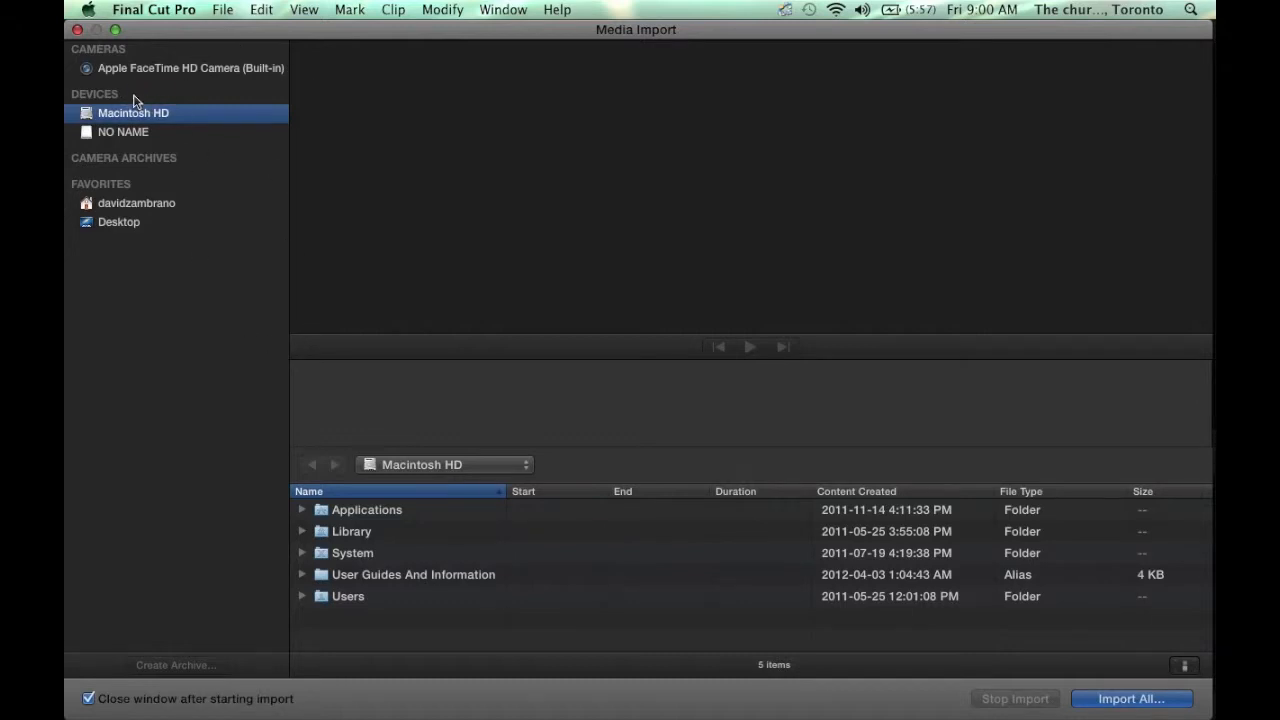
- Select 130106.mp4 on the NO NAME card and choose Import All…
left_click(147, 133)
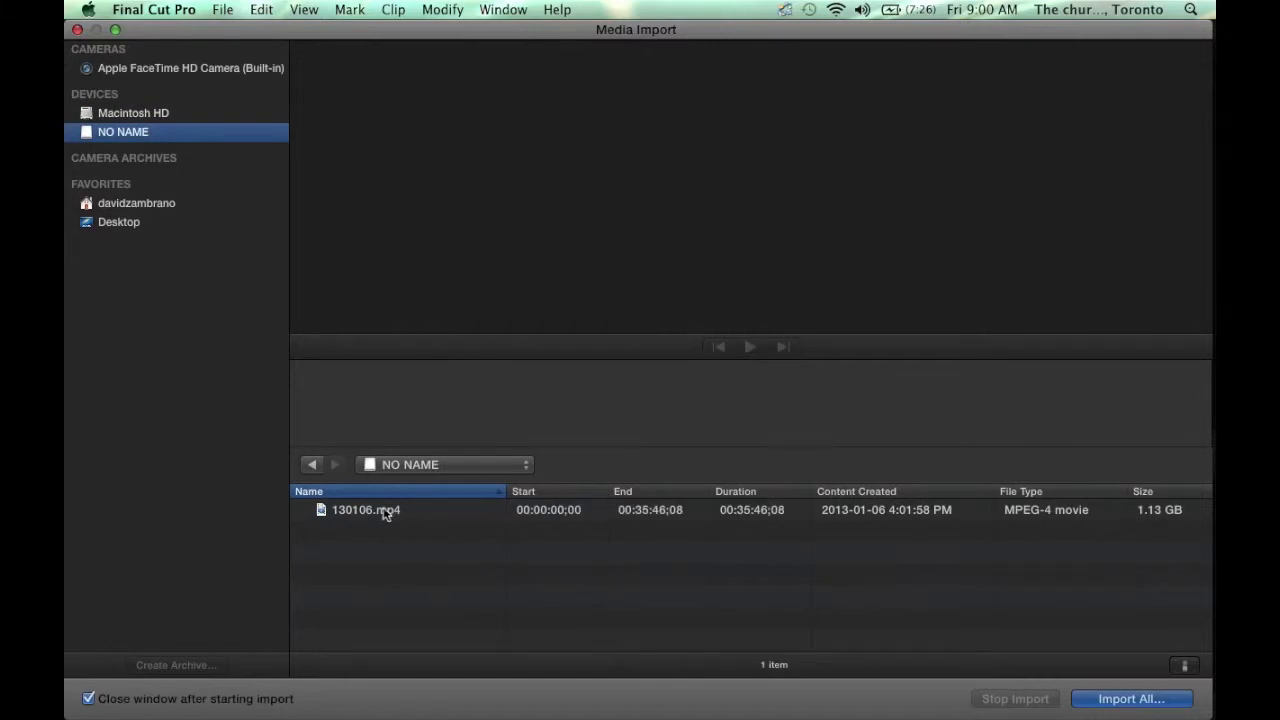
left_click(389, 511)
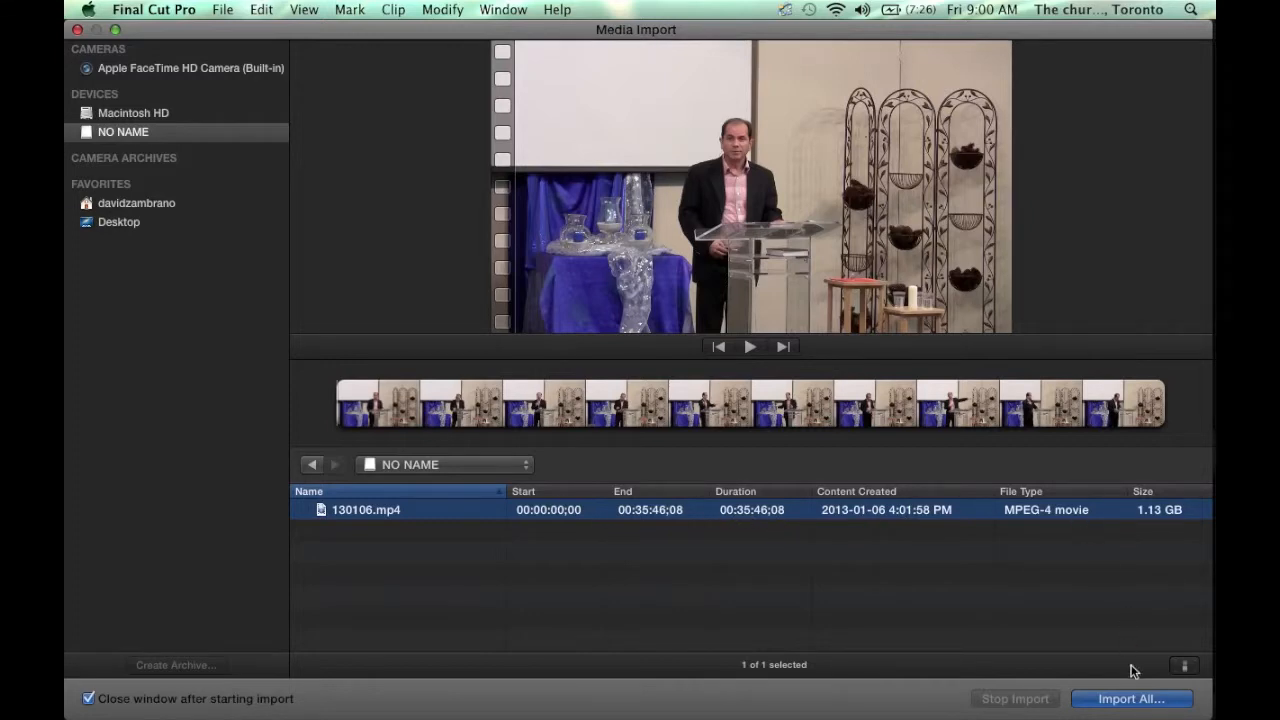
left_click(1125, 699)
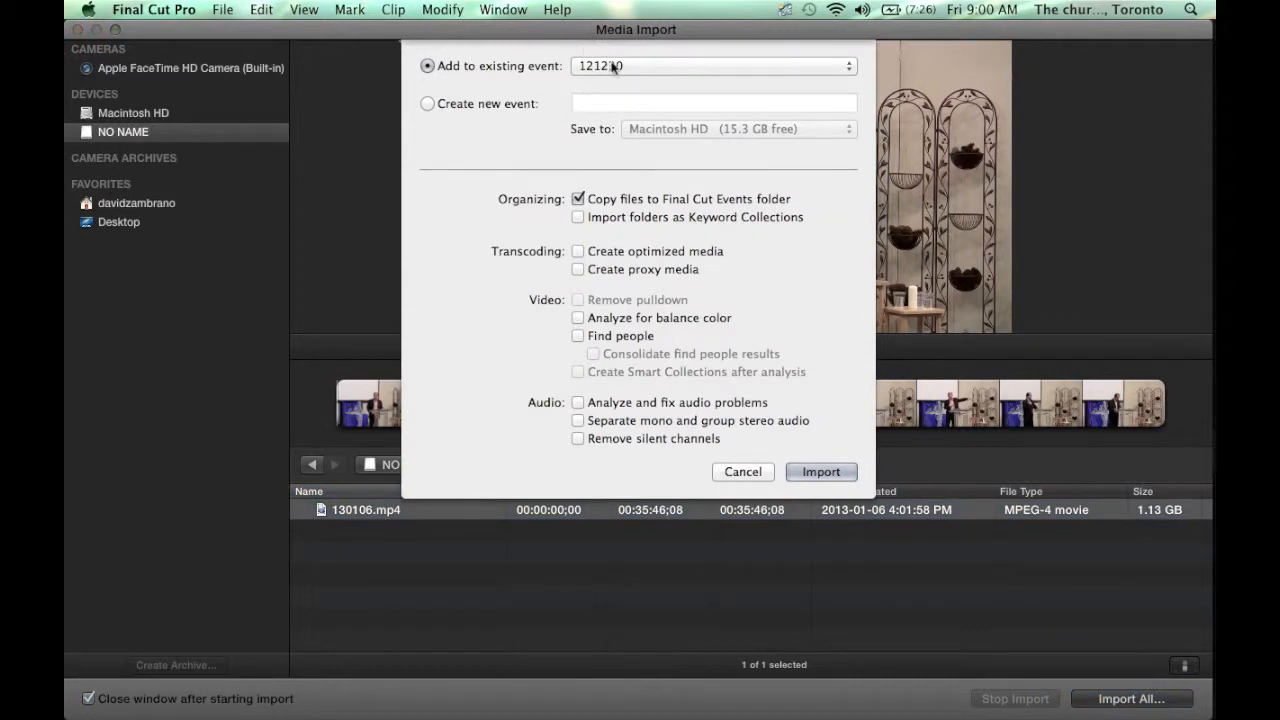
- Choose Create new event named 130106 on Macintosh HD, then switch to Finder
left_click(429, 104)
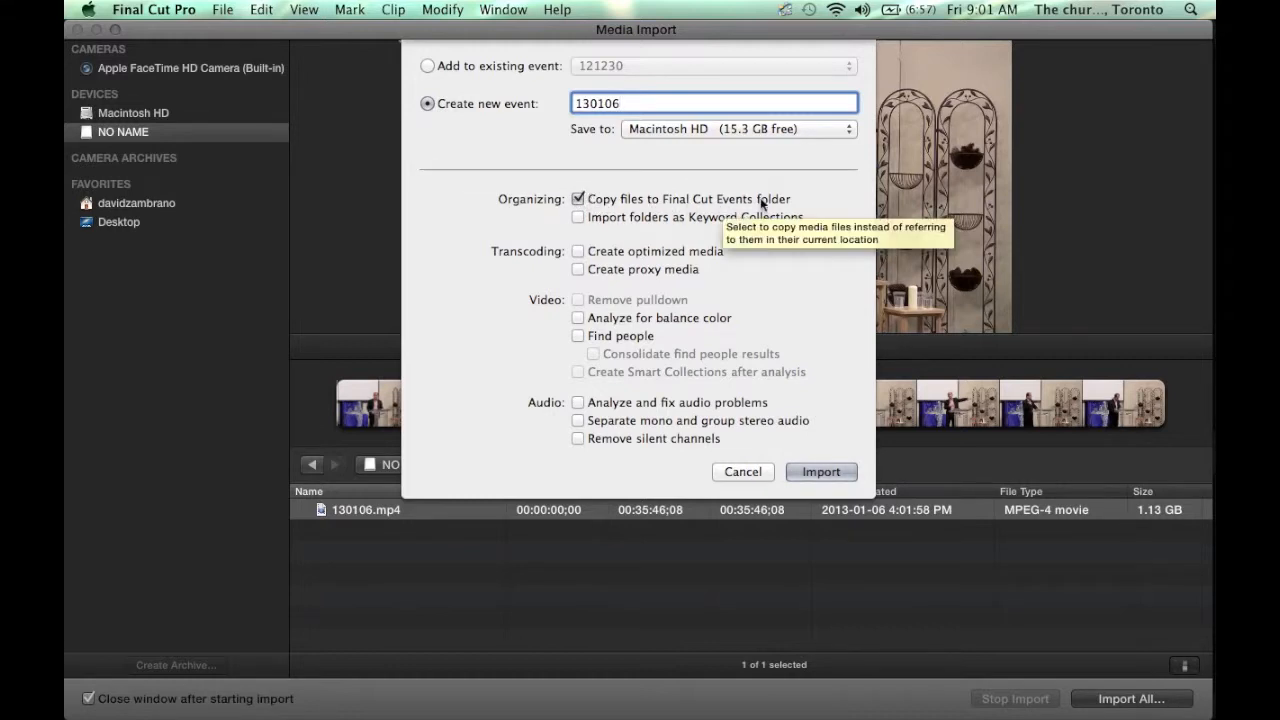
key("super+Tab")
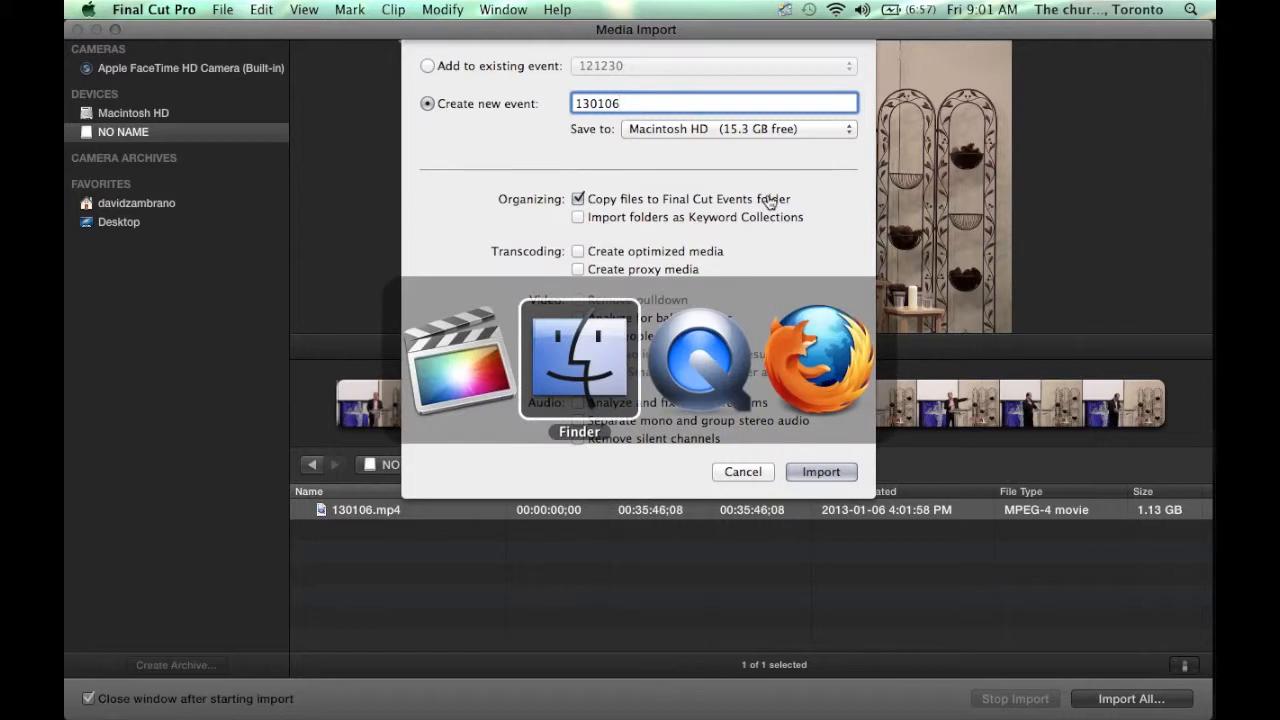
- Check Movies > Final Cut Events in a new Finder window, then return to the import settings
key("super+n")
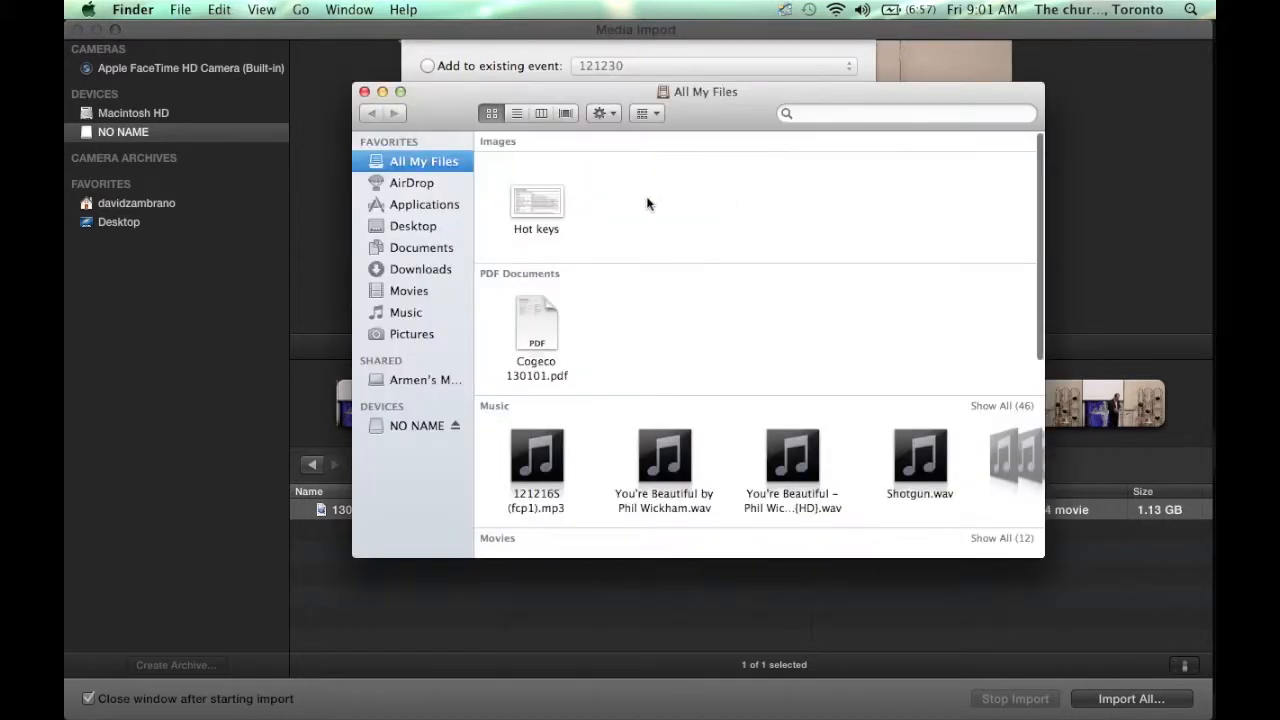
left_click(412, 292)
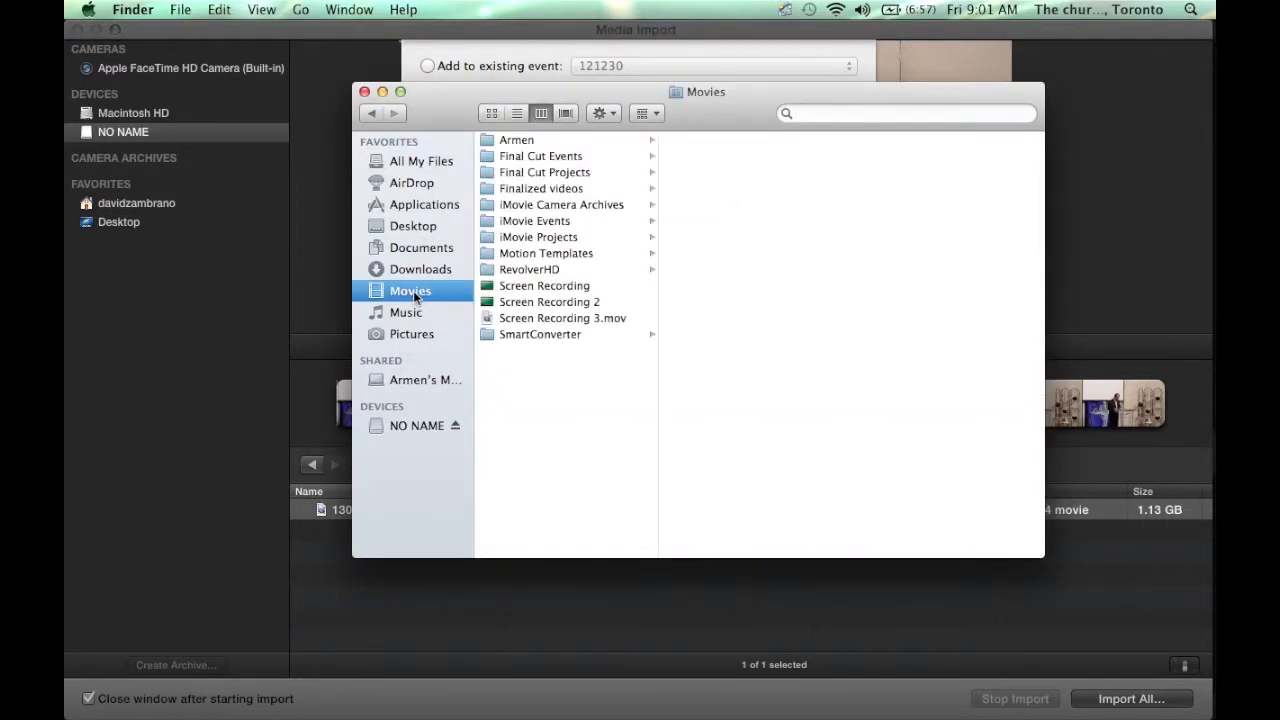
left_click(565, 158)
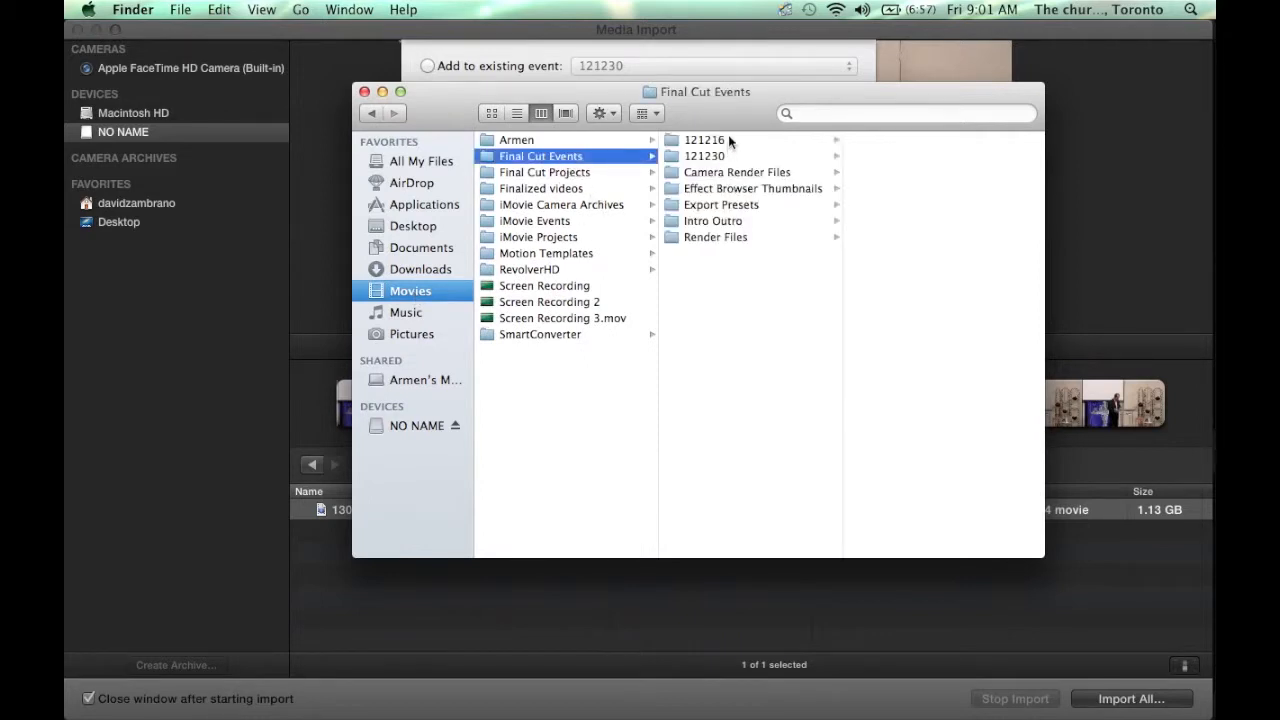
left_click(690, 48)
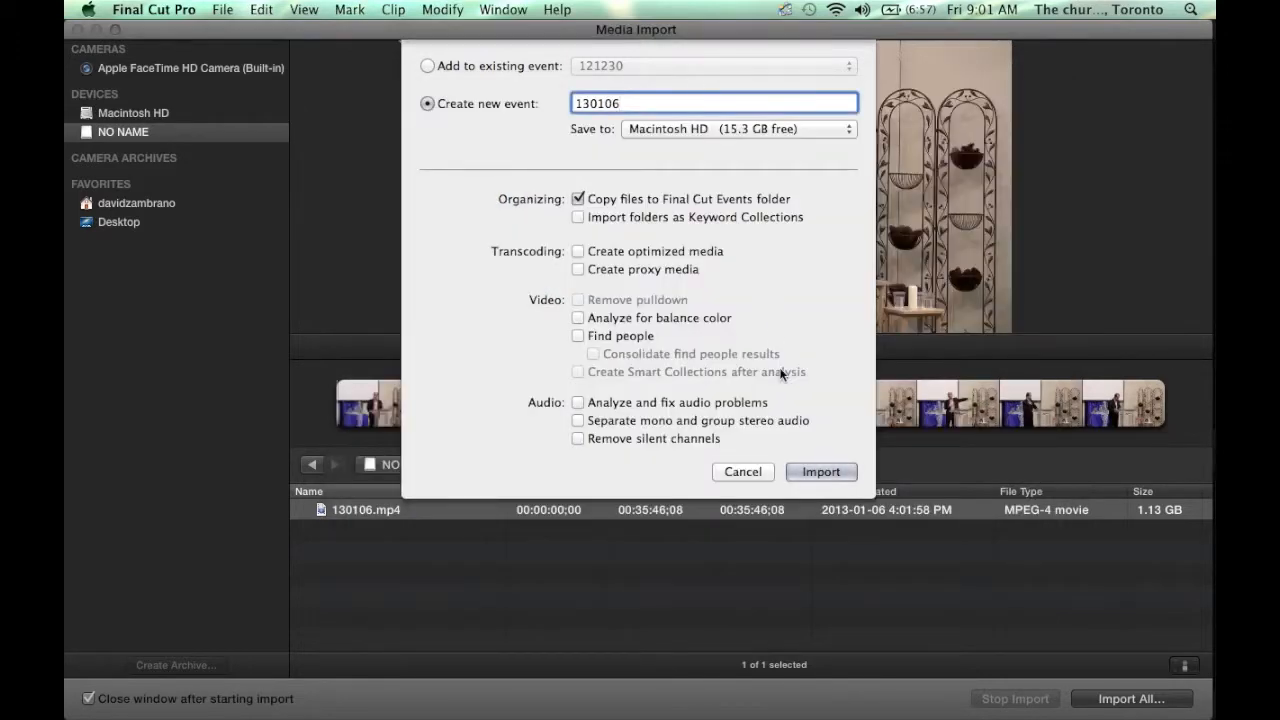
- Import the clip into event 130106, compare events 121230 and 130106, then switch to Finder
left_click(807, 476)
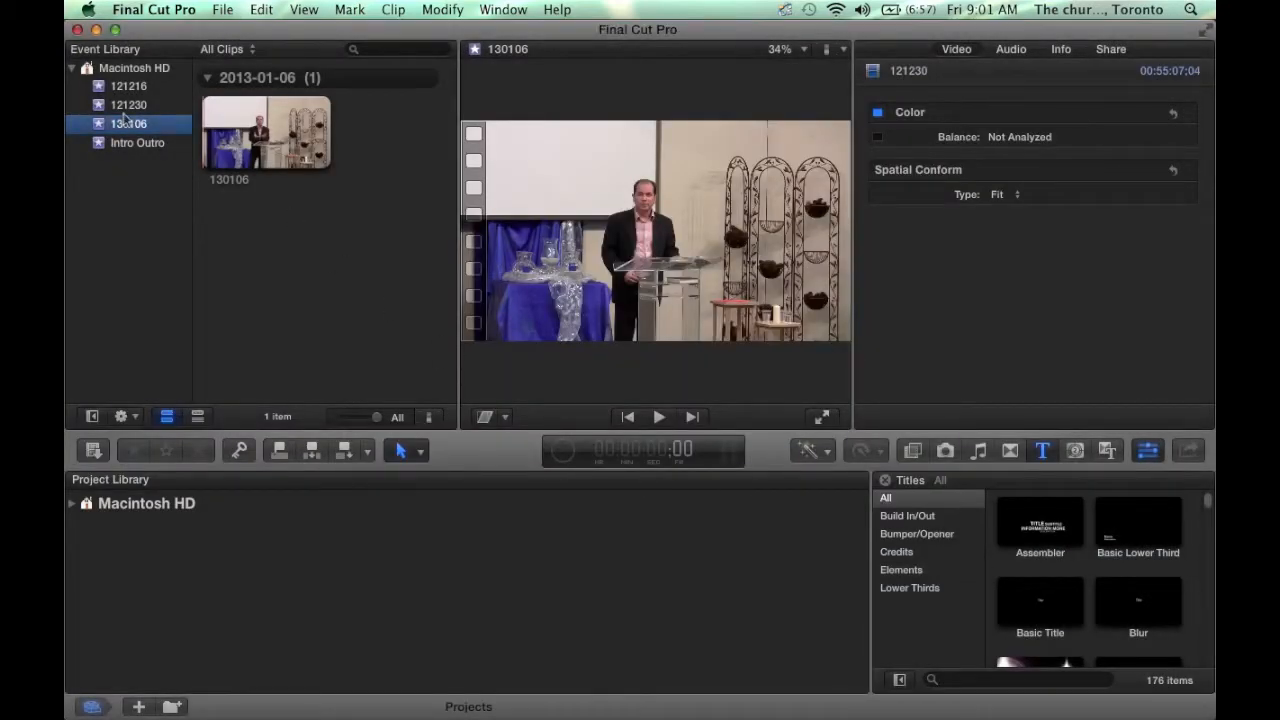
left_click(123, 112)
left_click(128, 126)
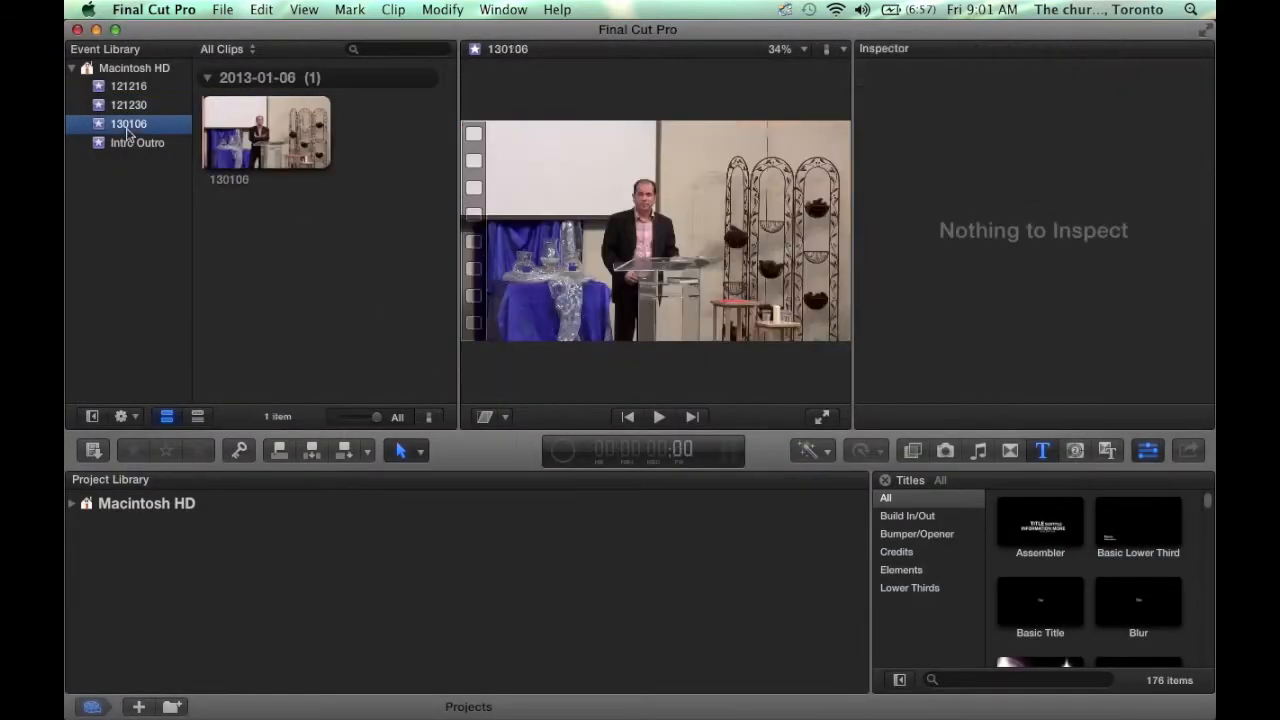
key("super+Tab")
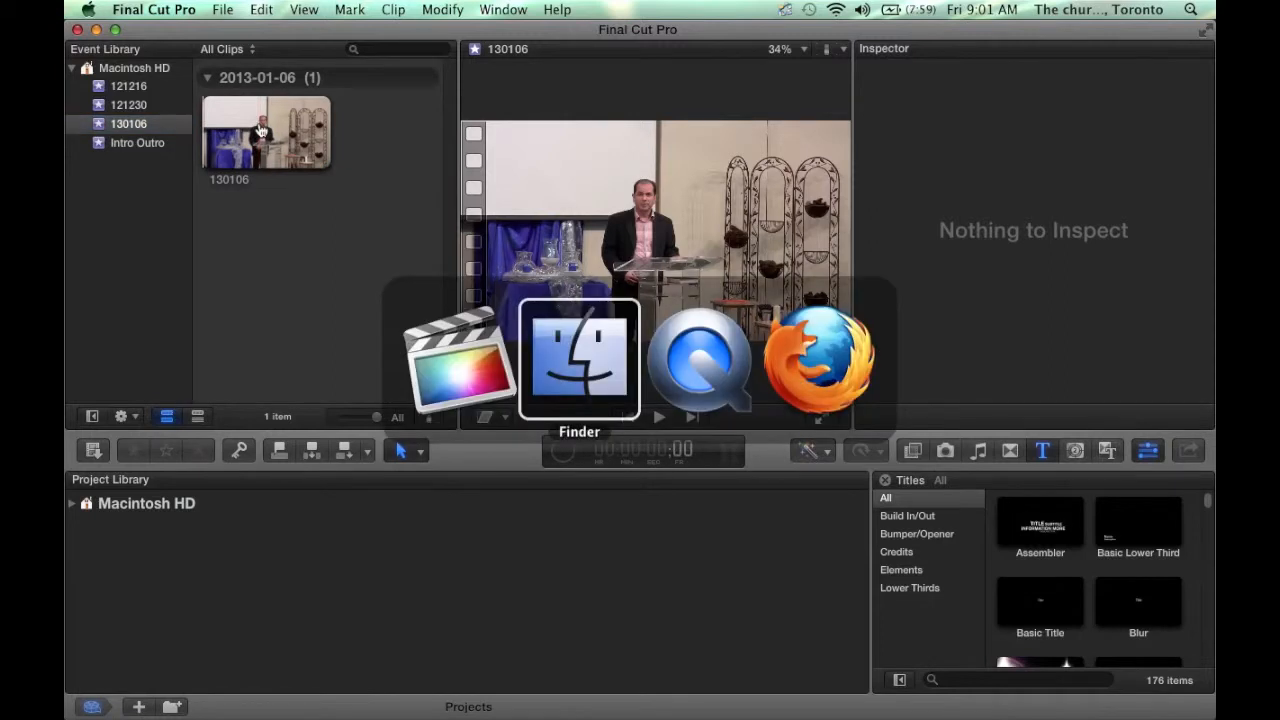
- Inspect the 130106 folder's Original Media (a 27-byte 130106.mp4 alias) and Render Files, then close Finder
left_click(730, 172)
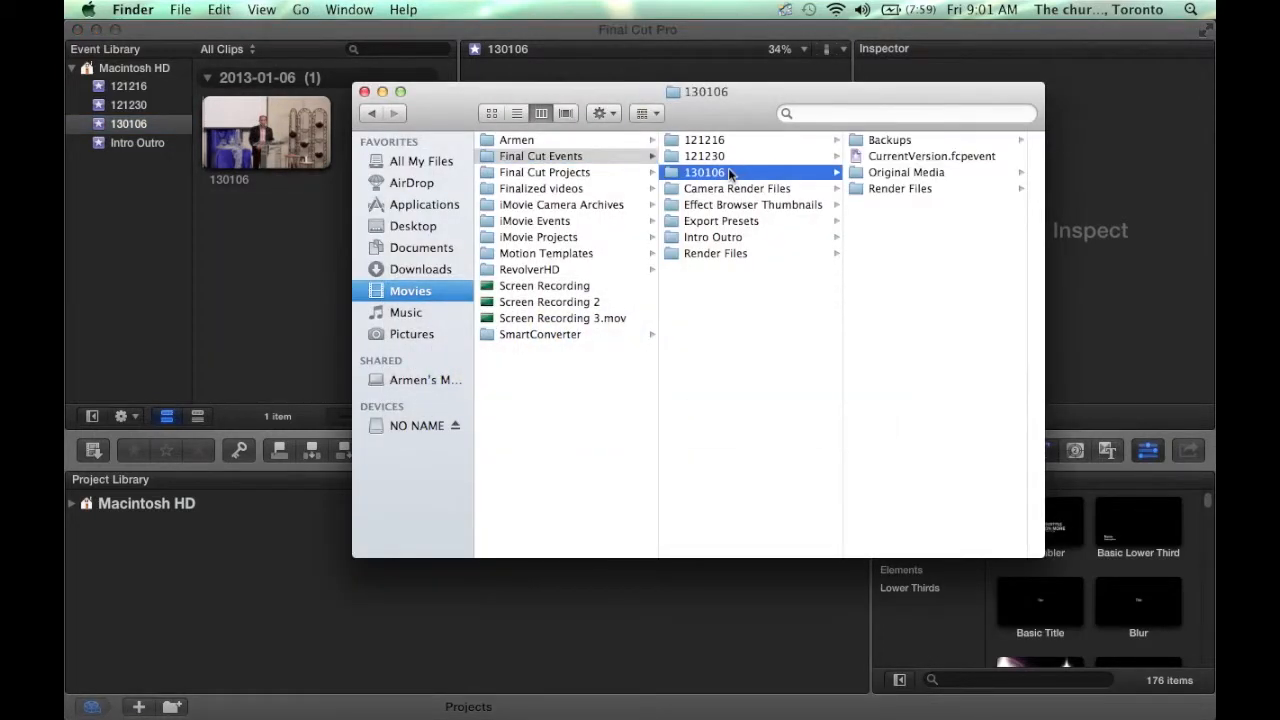
left_click(923, 177)
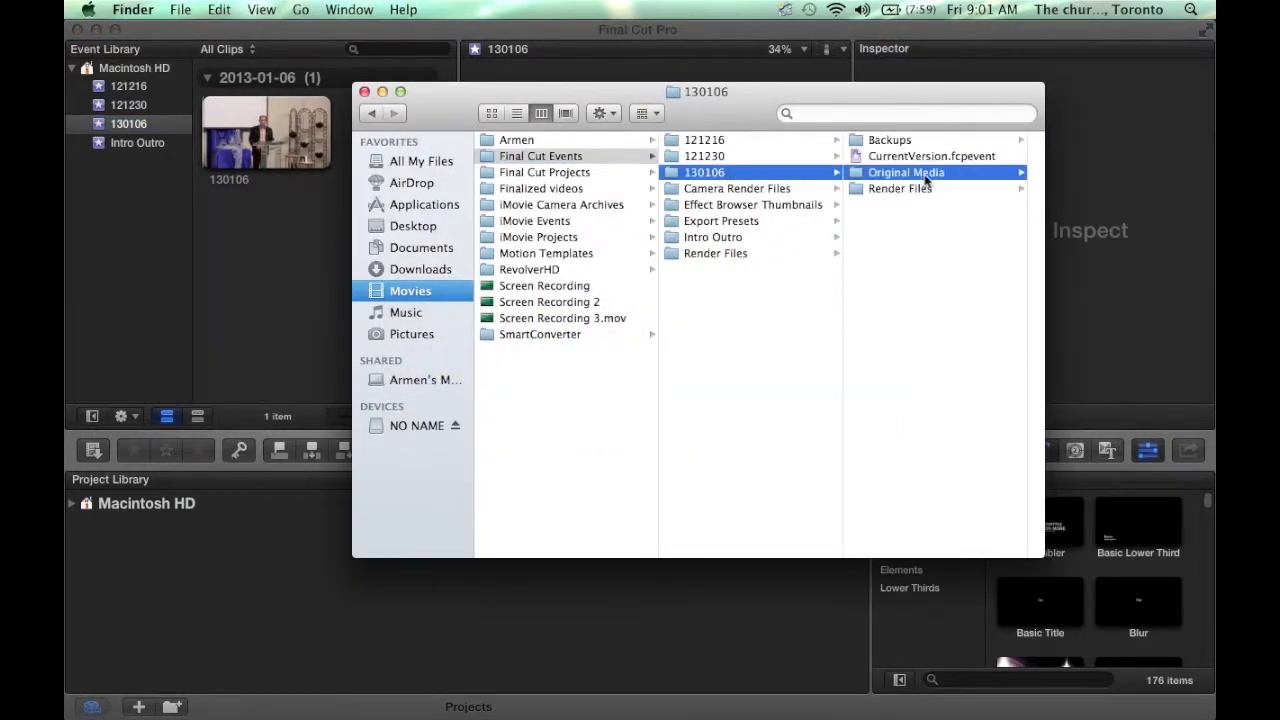
left_click(929, 147)
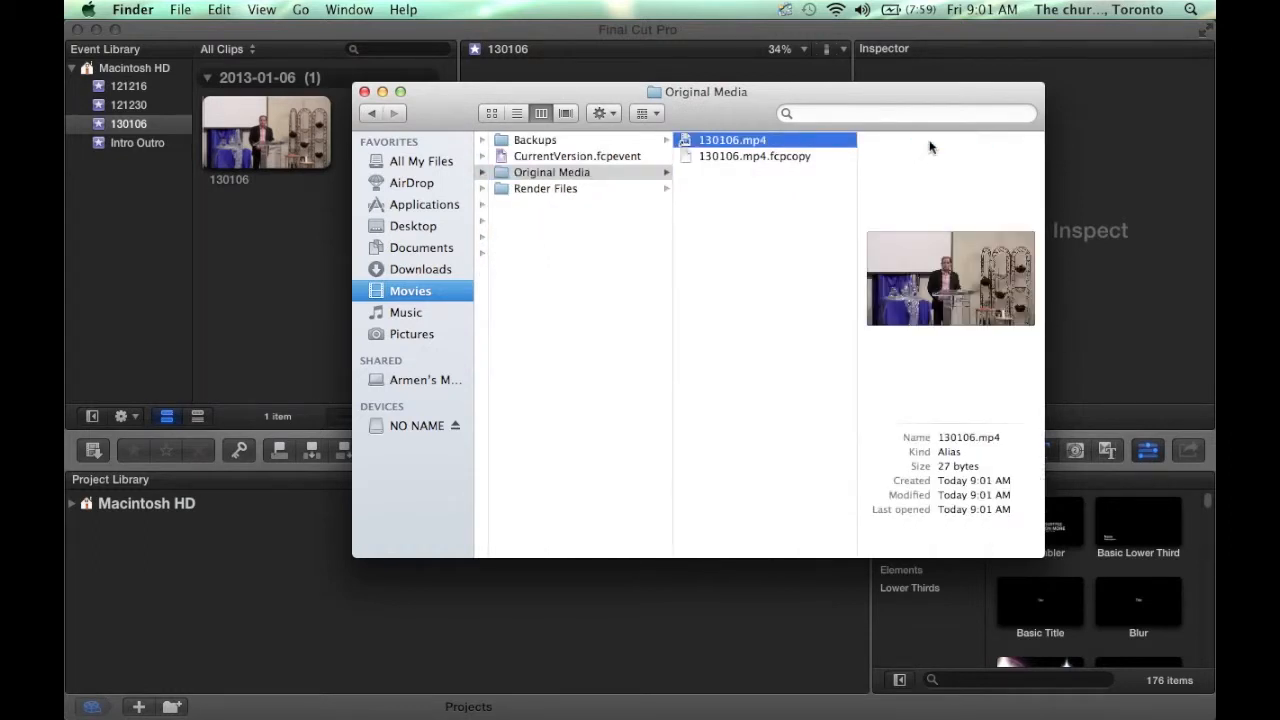
left_click(607, 191)
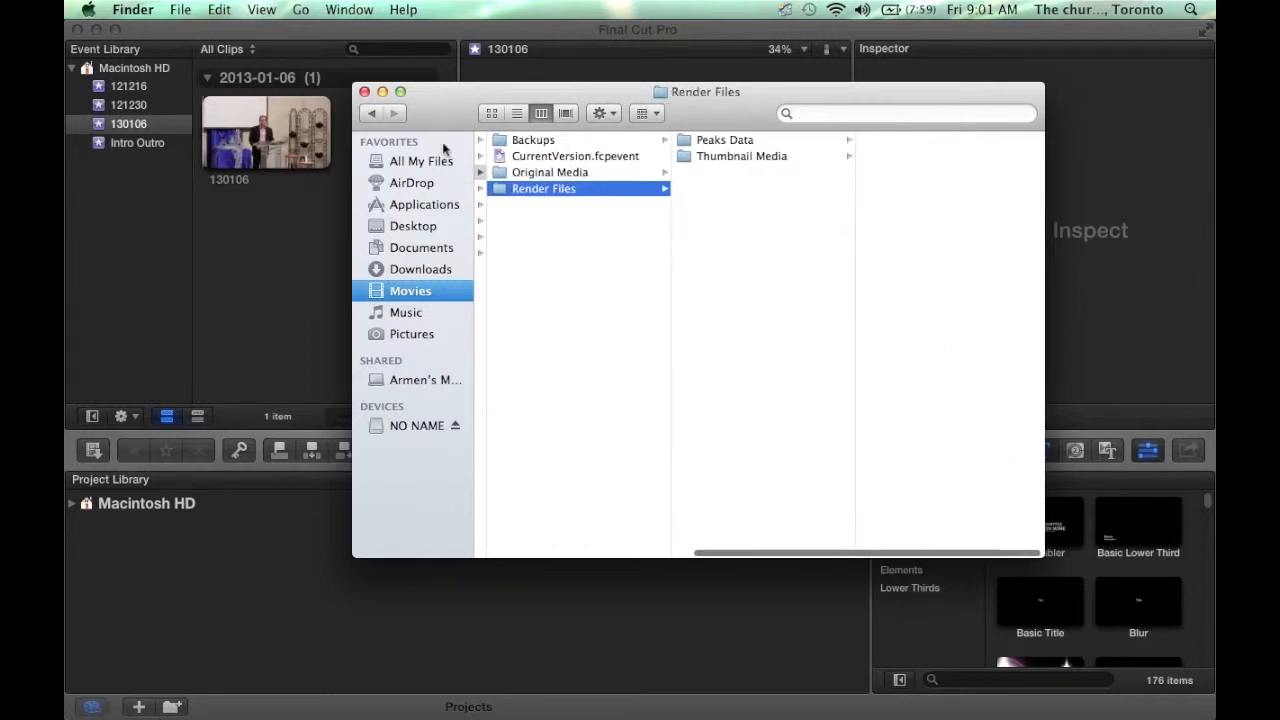
left_click(364, 92)
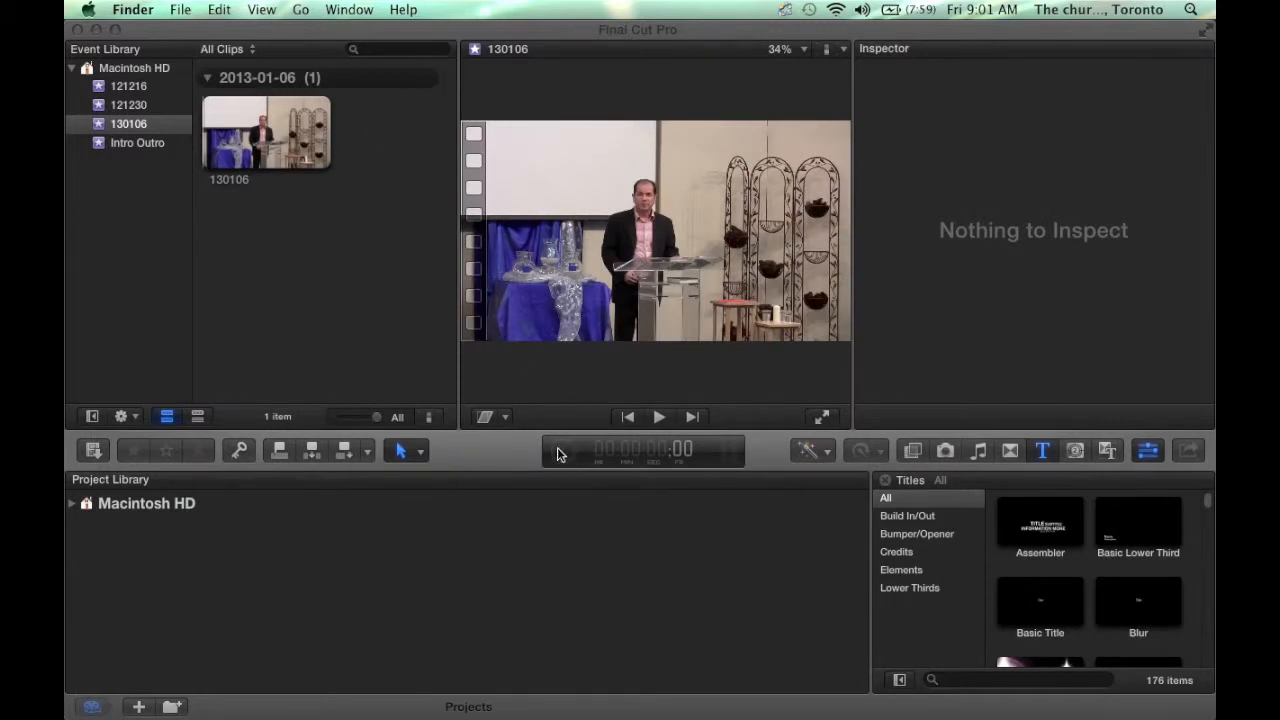
left_click(563, 465)
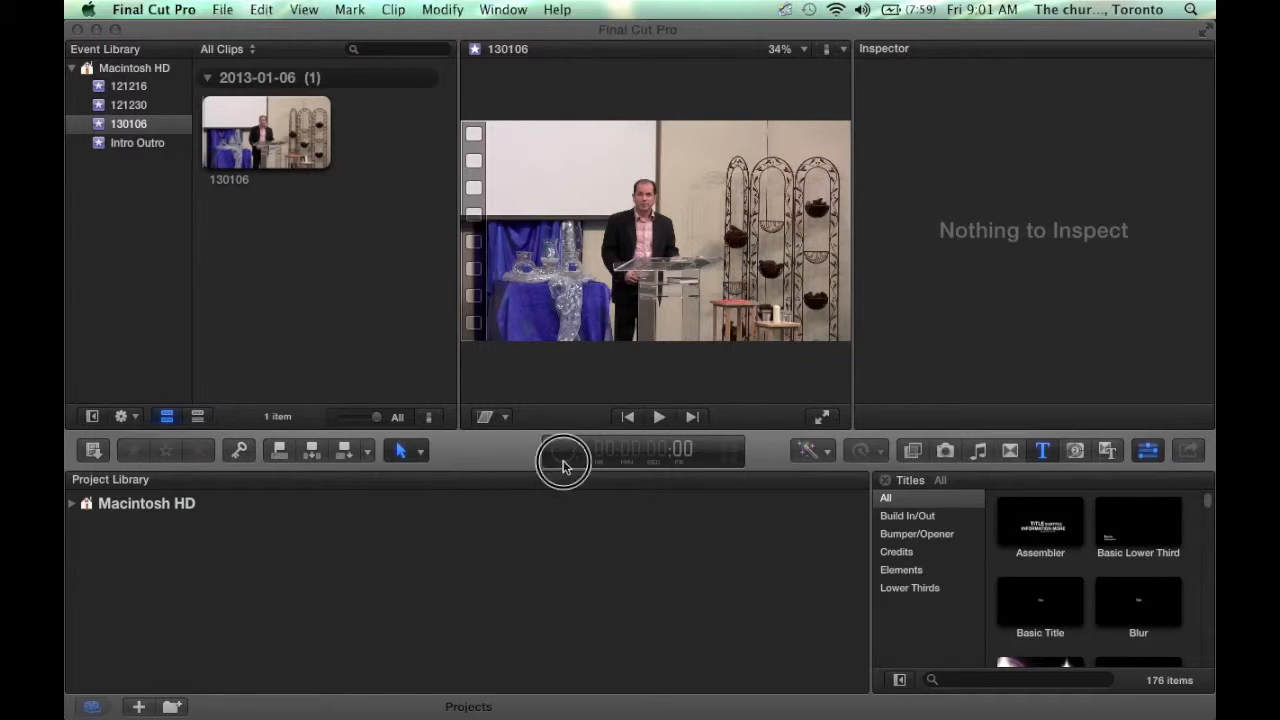
left_click(563, 457)
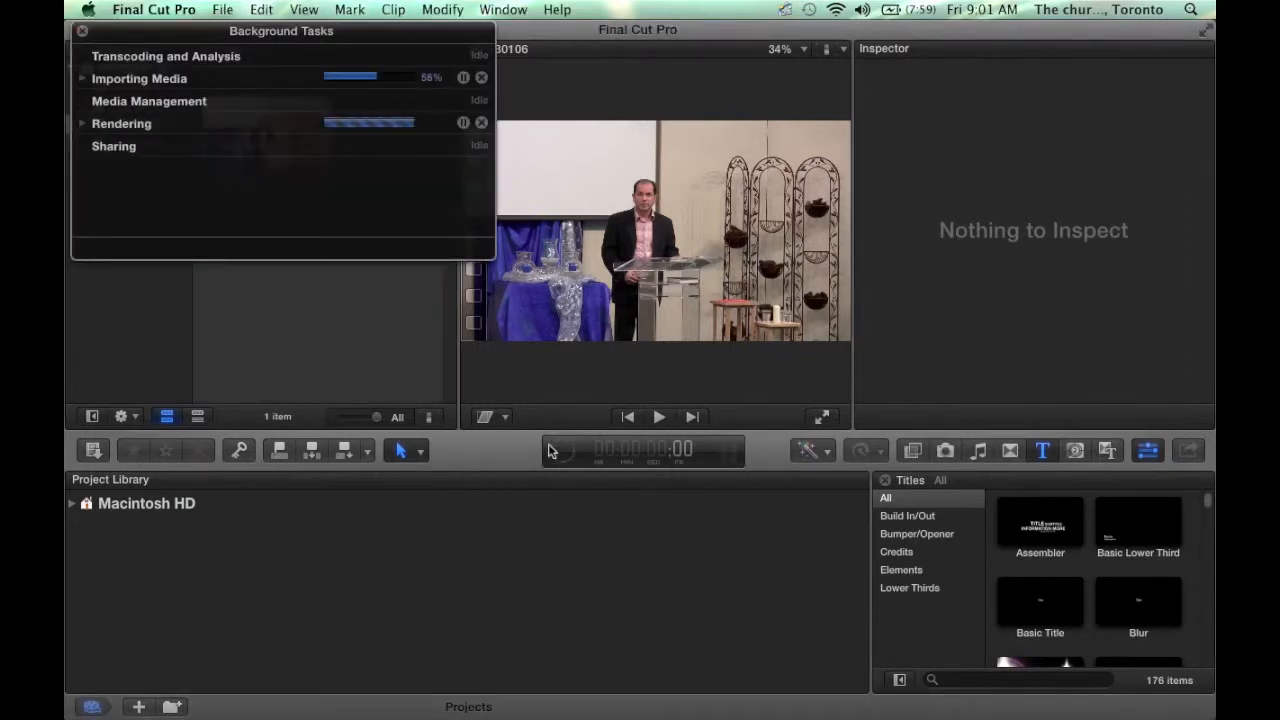
left_click(83, 79)
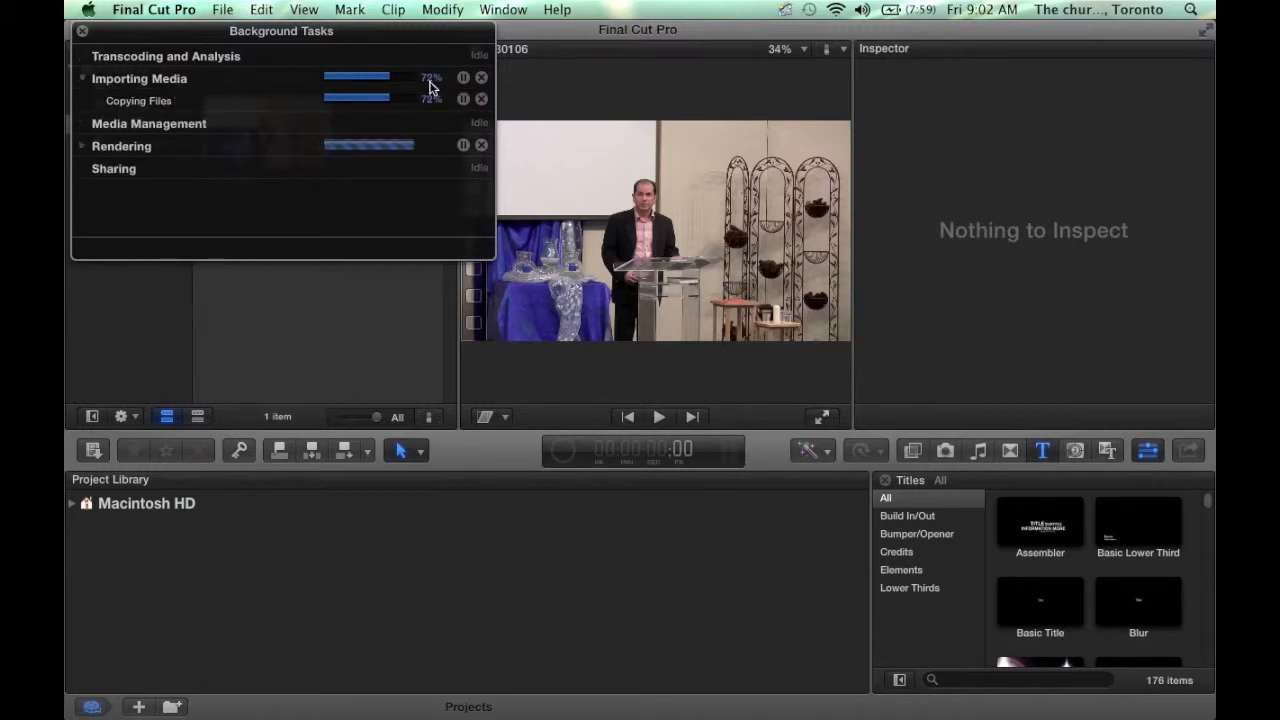
left_click(83, 147)
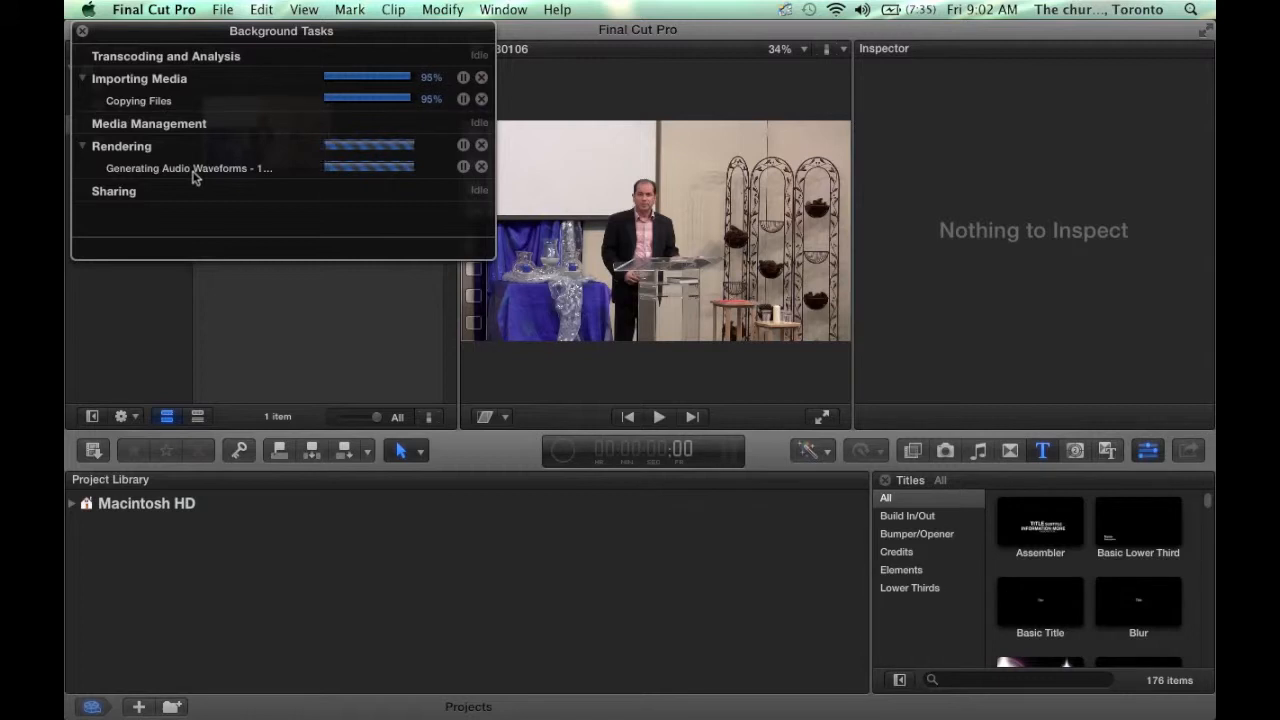
left_click(82, 34)
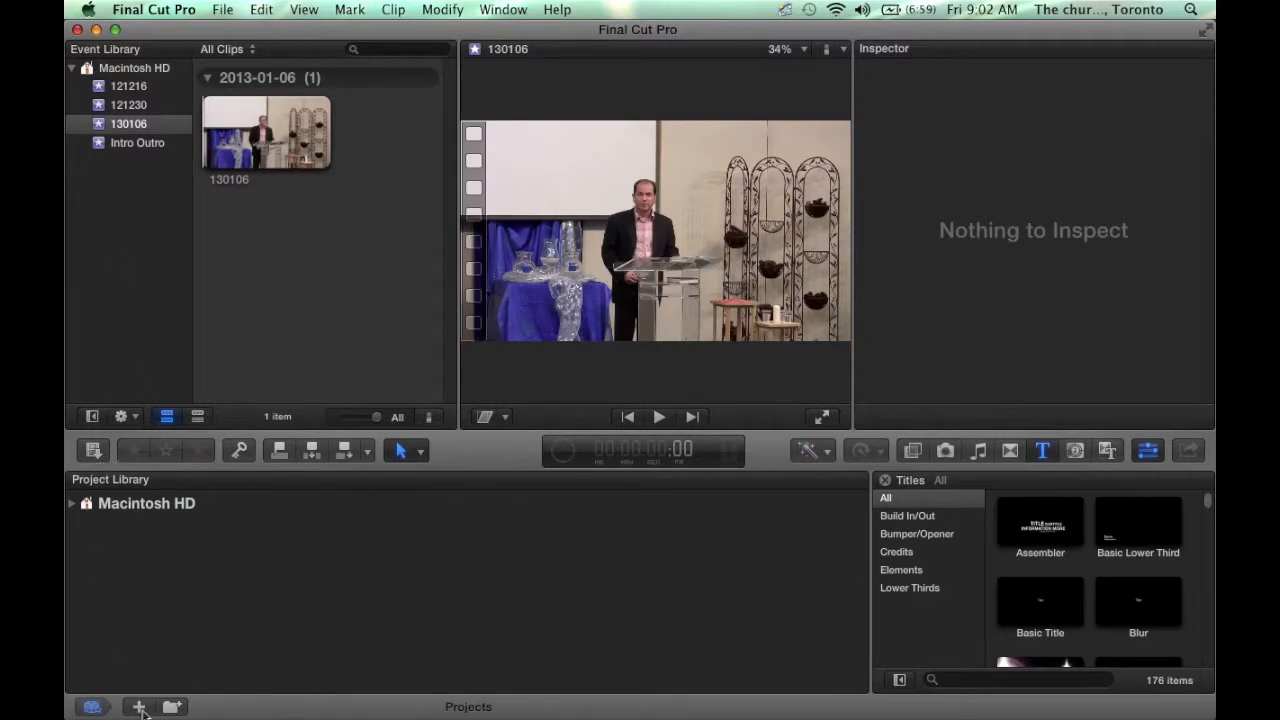
- Create a new project named 130106 in default event 130106, correcting the mistyped 120106 name
left_click(222, 9)
mouse_move(261, 9)
mouse_move(222, 9)
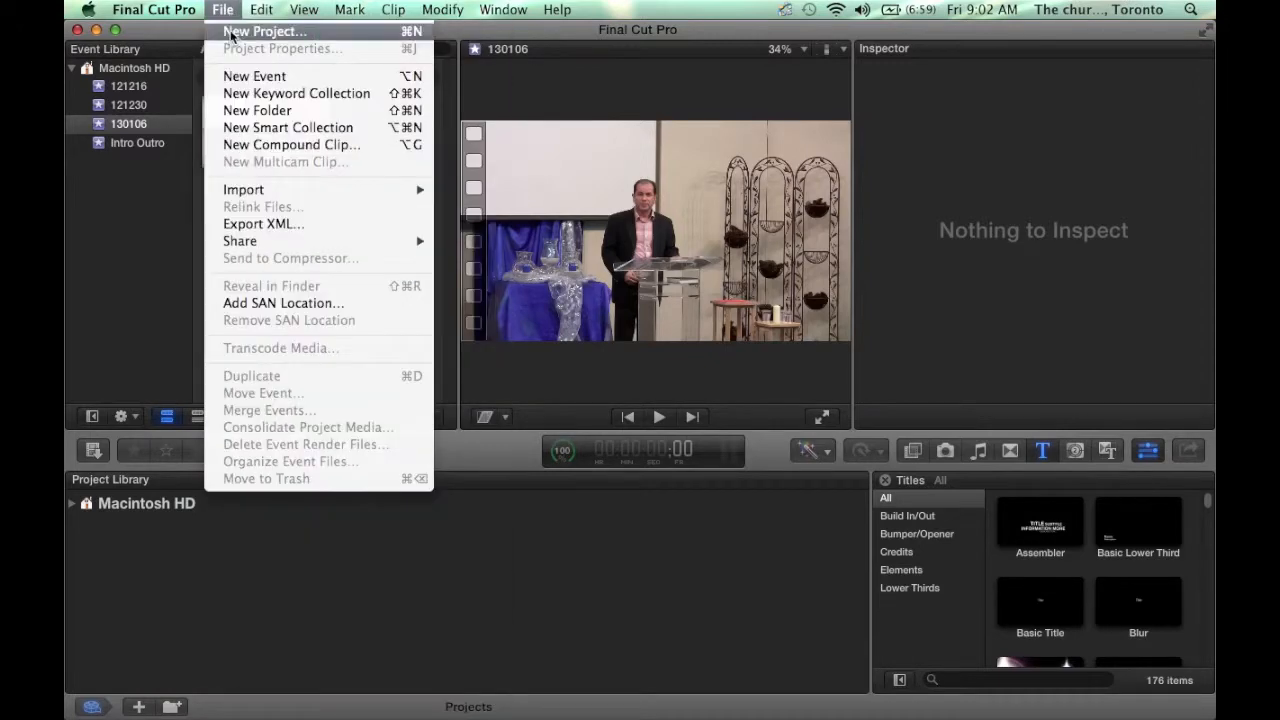
left_click(262, 30)
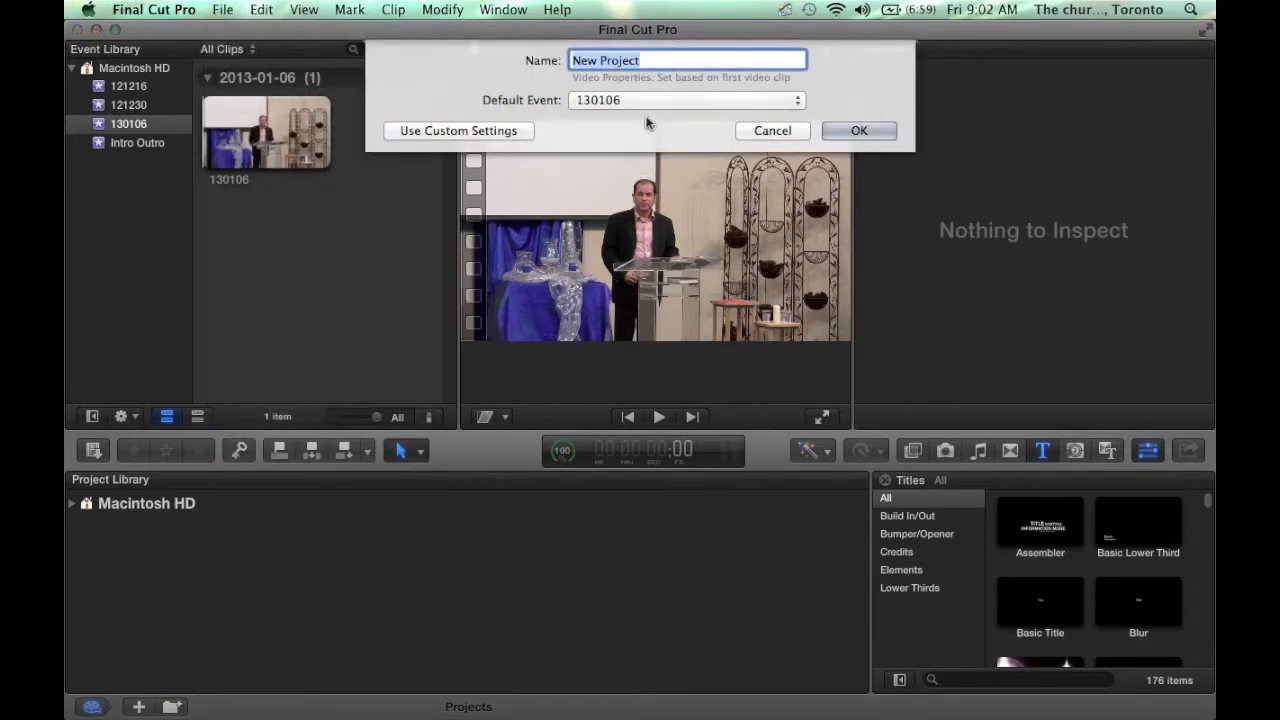
left_click(640, 100)
left_click(640, 101)
type("120106")
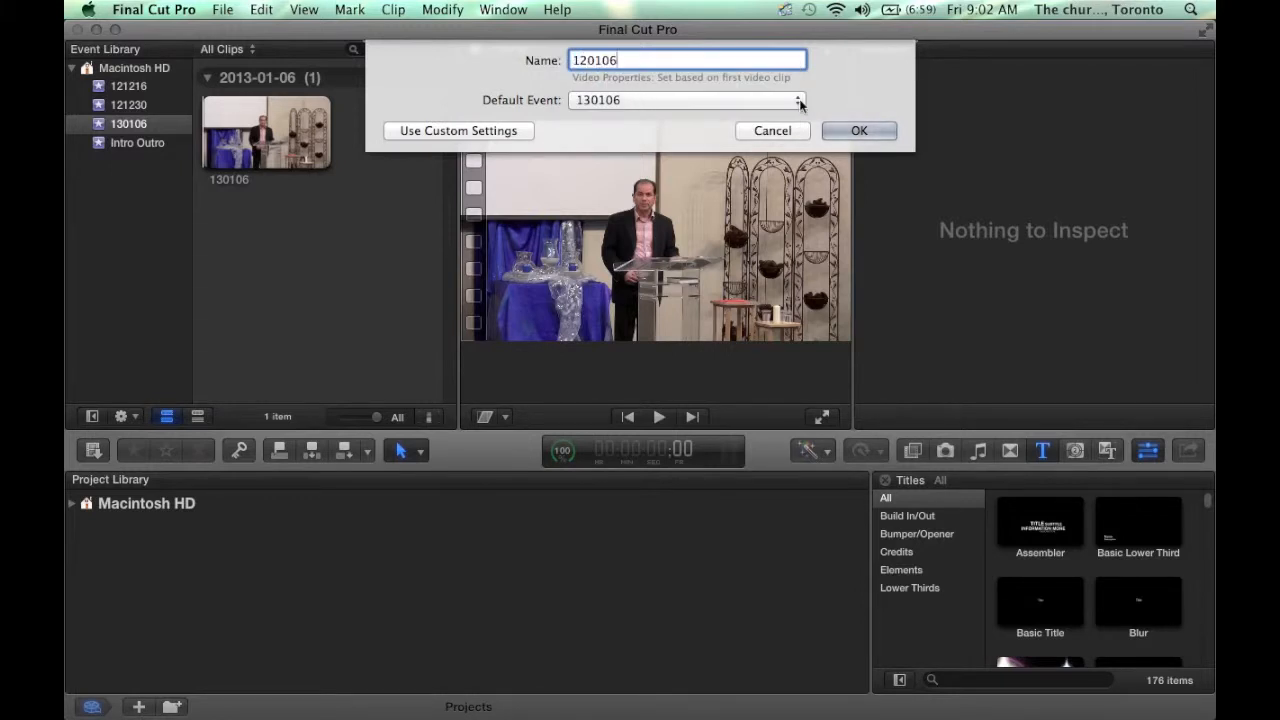
key("Left")
key("Left")
key("Left")
key("Left")
key("BackSpace")
type("3")
left_click(871, 130)
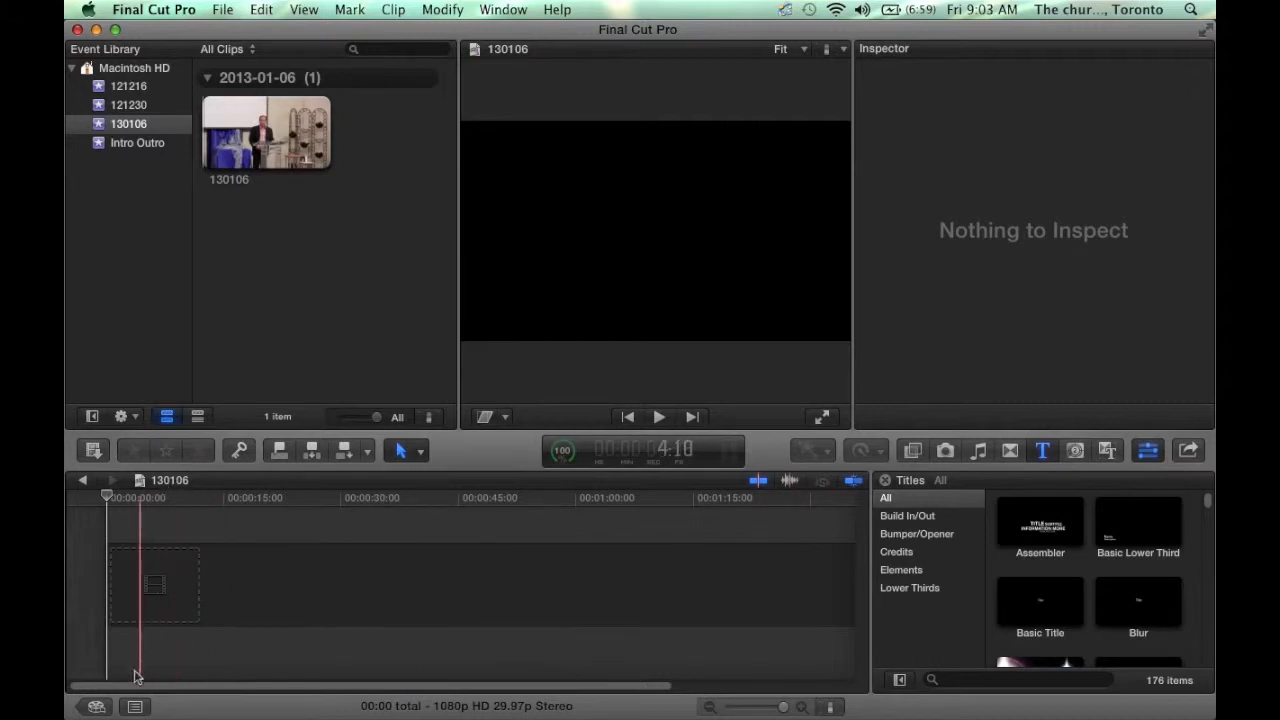
left_click(96, 707)
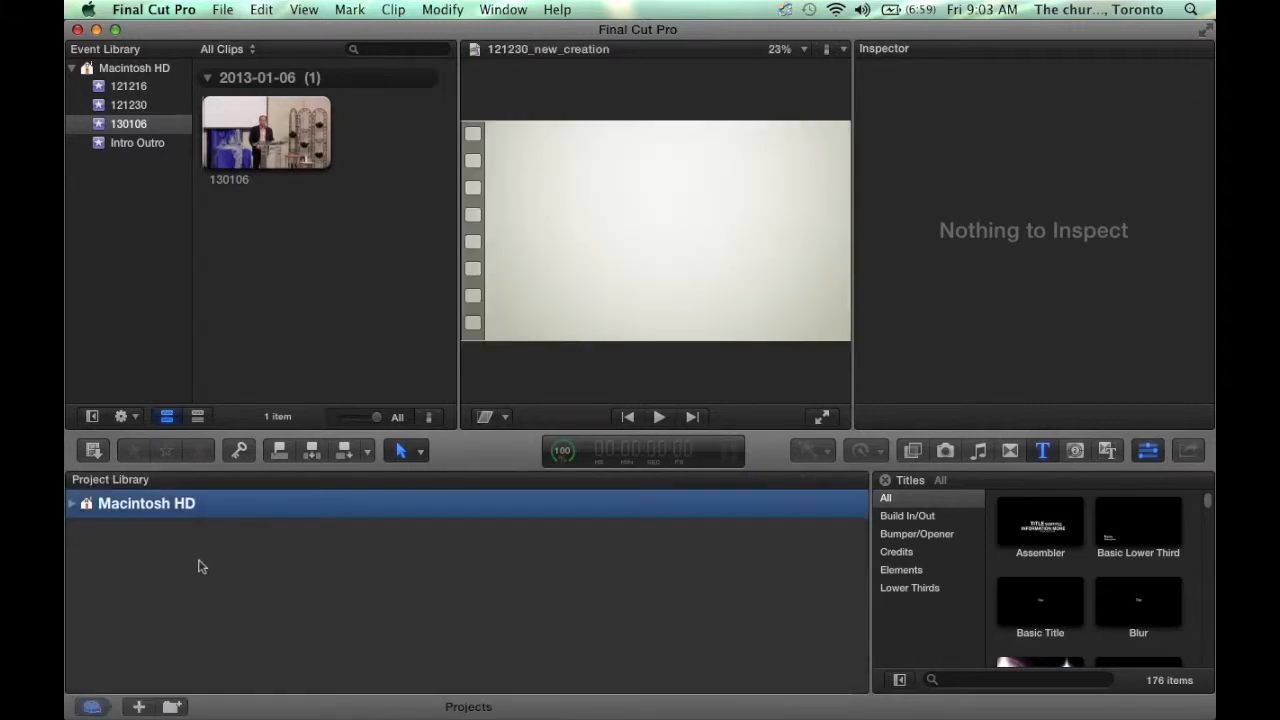
left_click(72, 504)
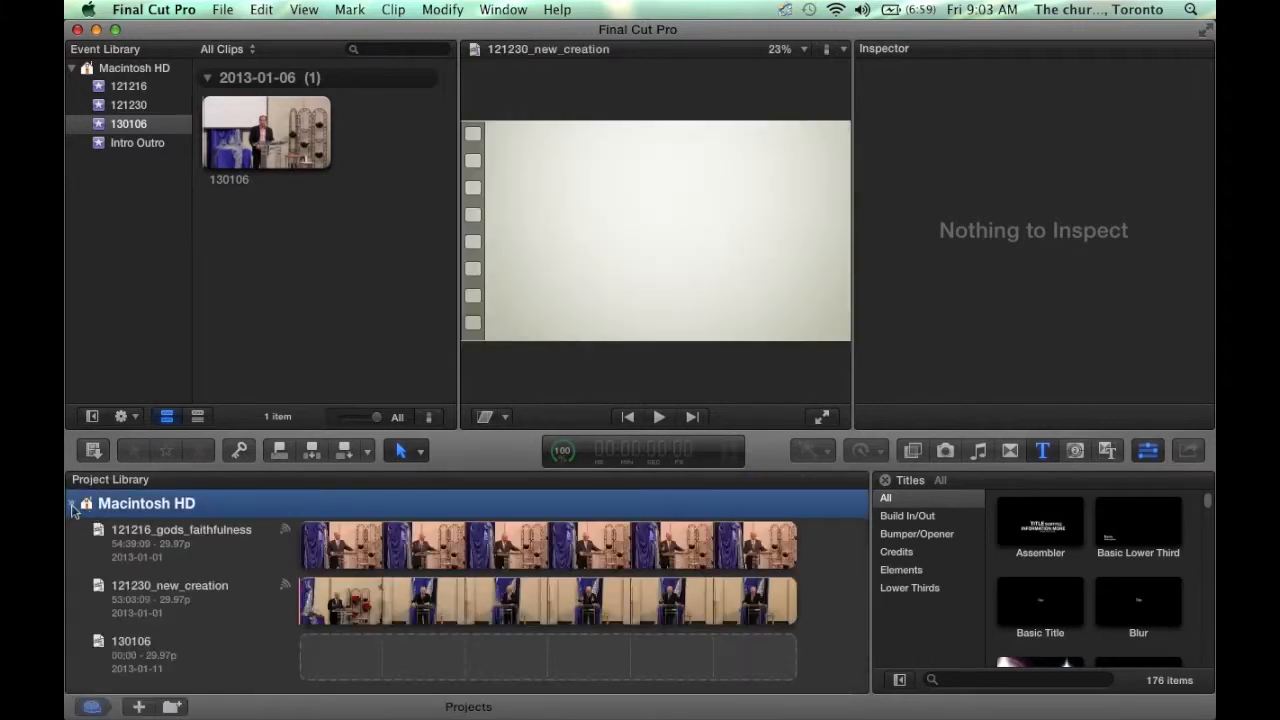
double_click(185, 657)
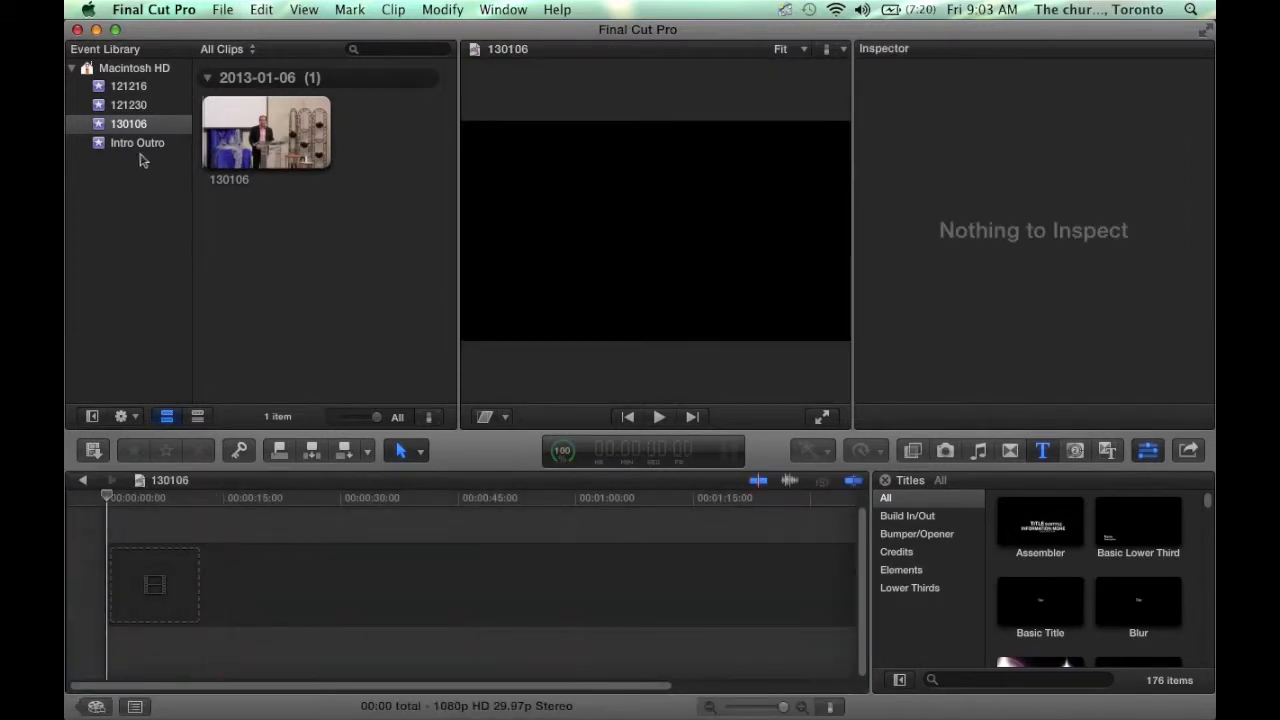
left_click(131, 143)
- Place the Intro and Outro clips from the Intro Outro event into the project timeline
left_click(281, 163)
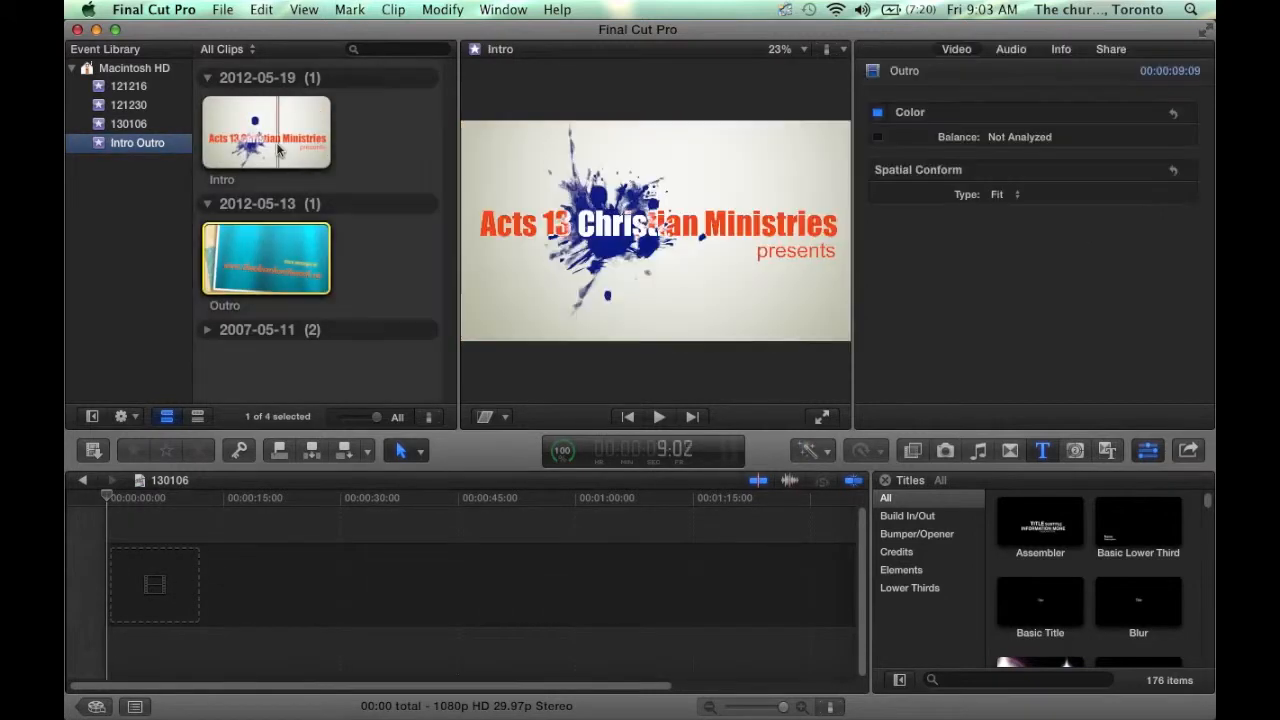
left_click_drag(253, 133, 143, 590)
left_click_drag(253, 280, 263, 590)
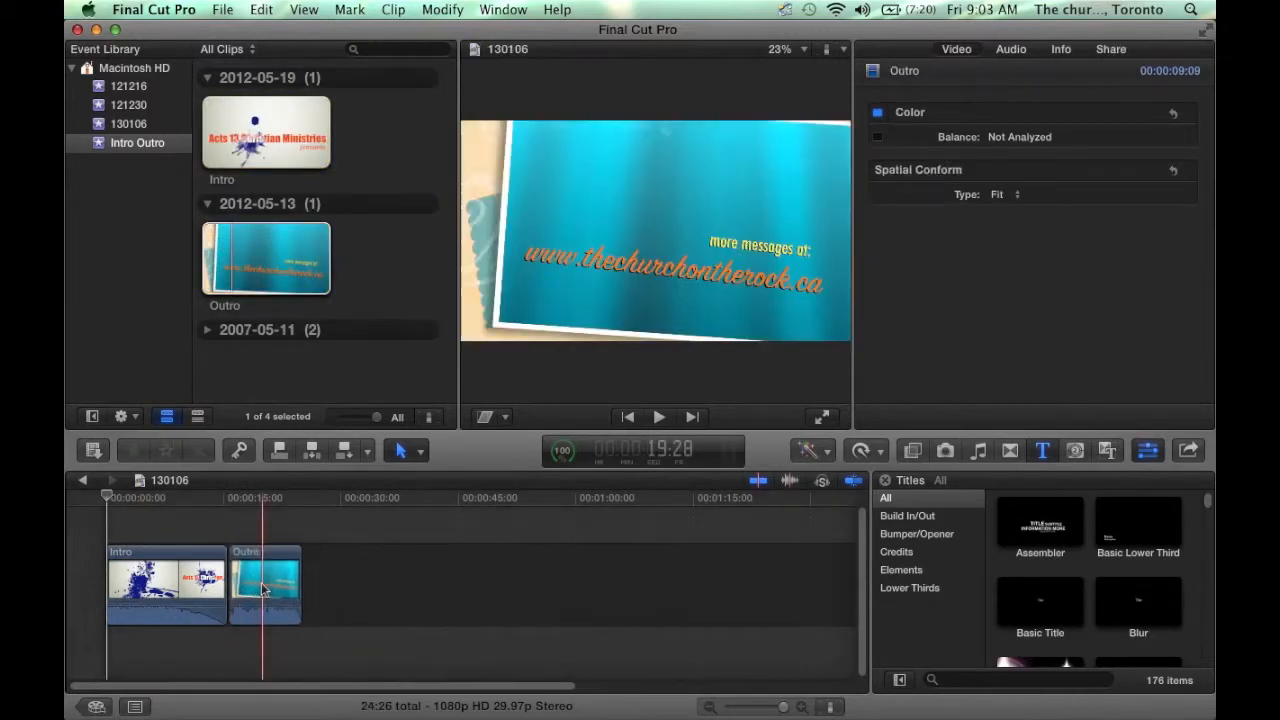
- Insert the 130106 sermon clip between Intro and Outro, then zoom out over the whole project
left_click(130, 124)
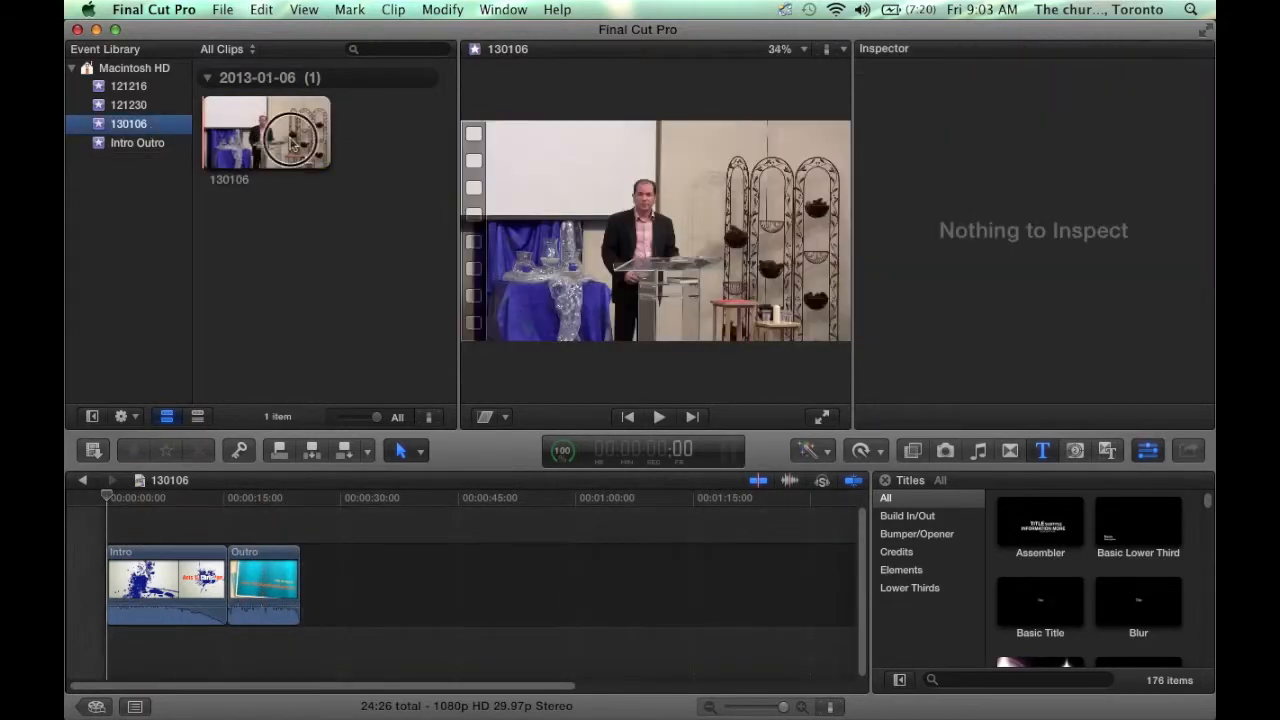
left_click(293, 145)
left_click_drag(293, 145, 233, 588)
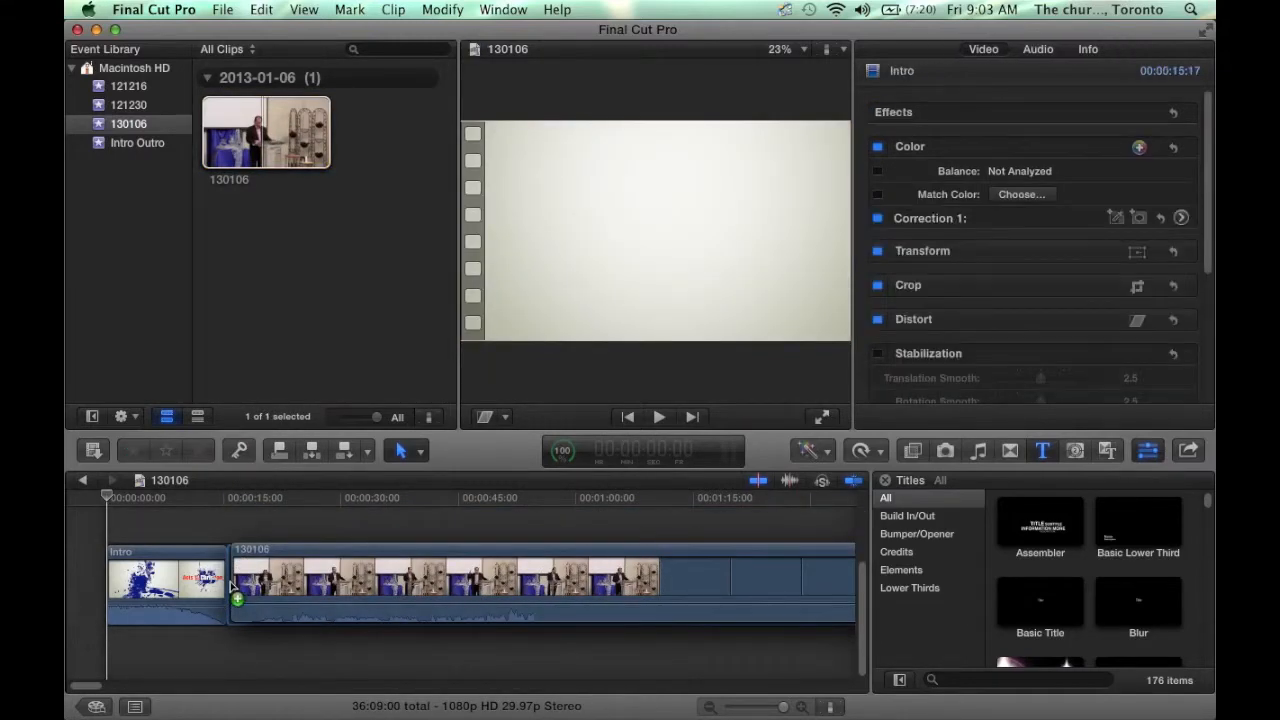
left_click(296, 588)
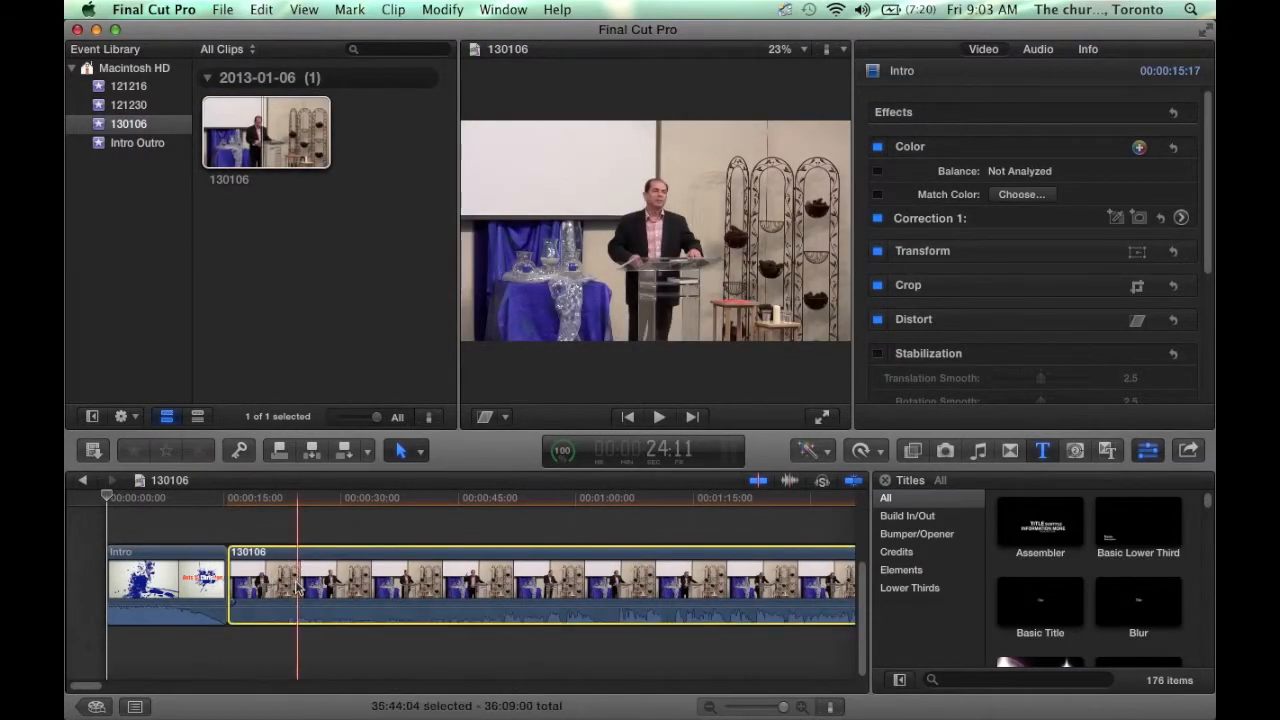
right_click(296, 588)
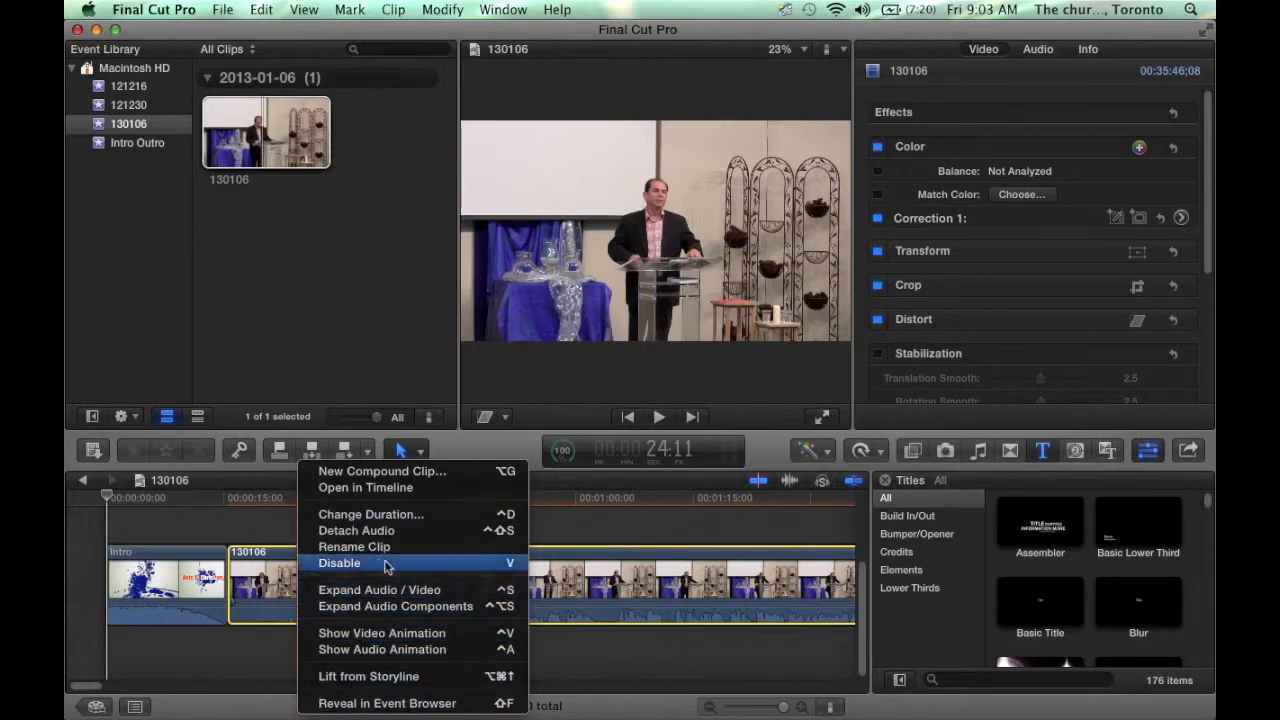
left_click(250, 653)
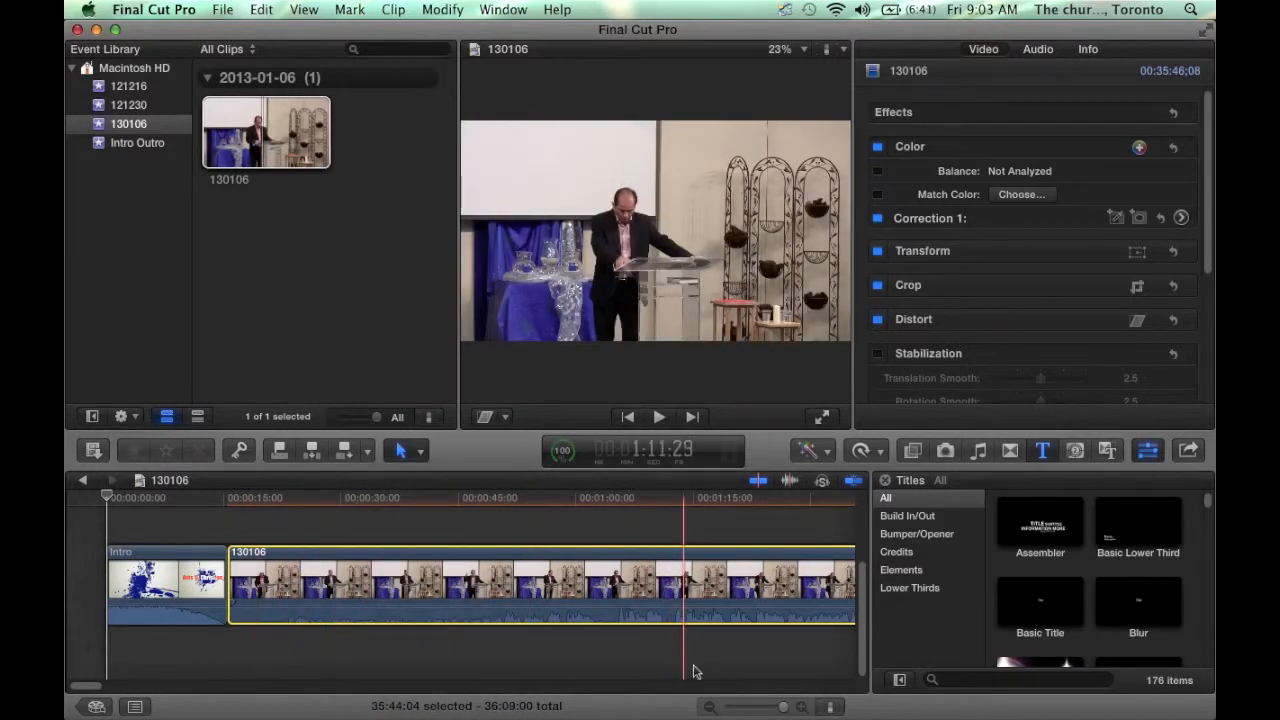
left_click(758, 707)
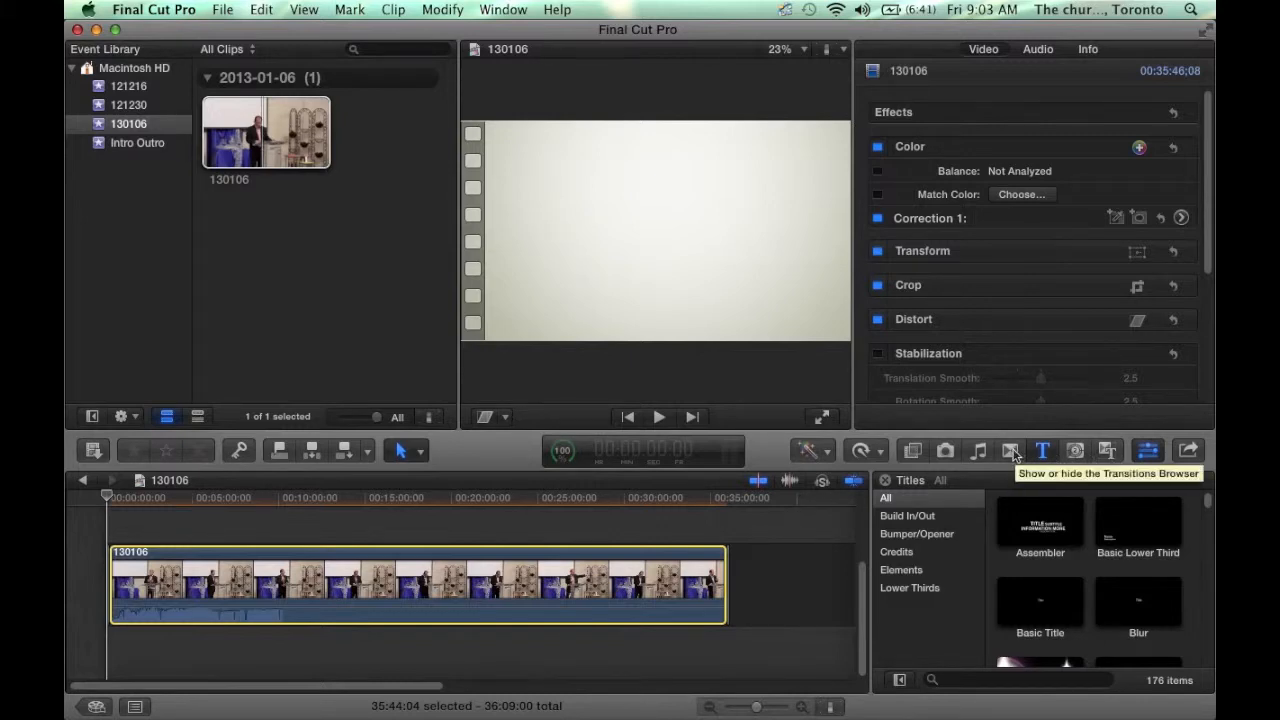
- Preview Cross Dissolve and drop it onto the start of the 130106 sermon clip
left_click(1011, 451)
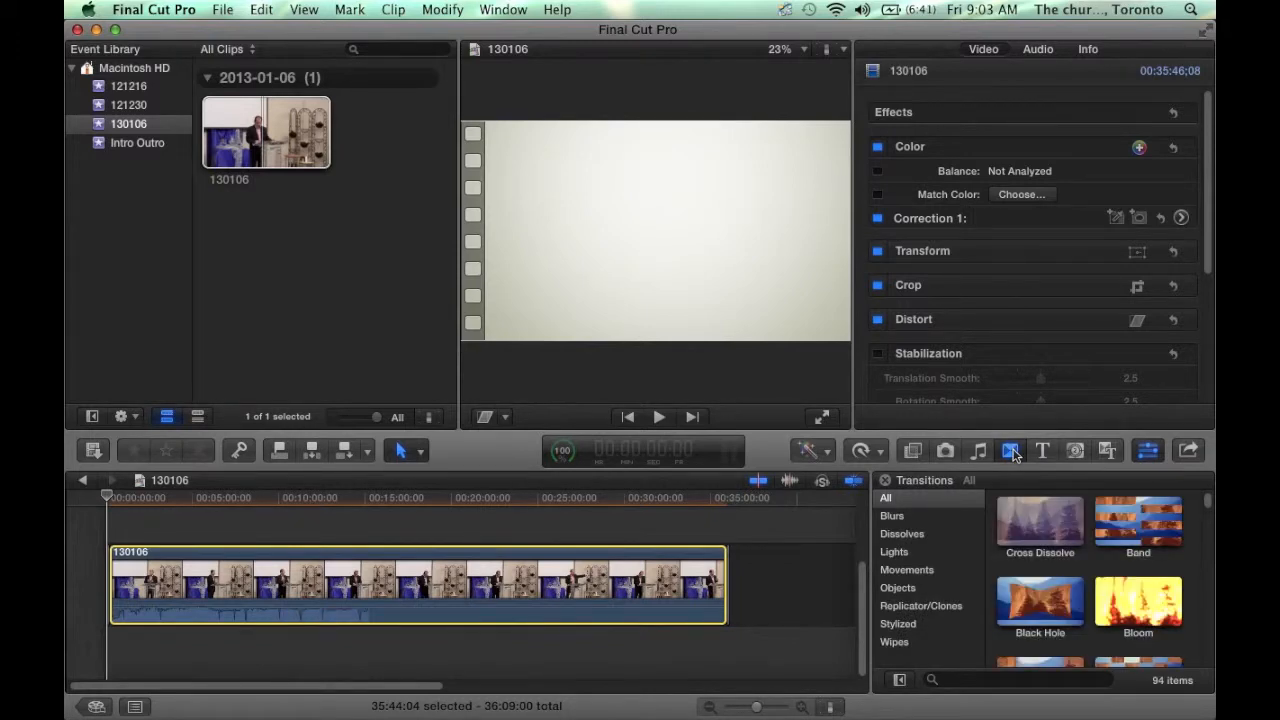
scroll(1038, 617, "up", 2)
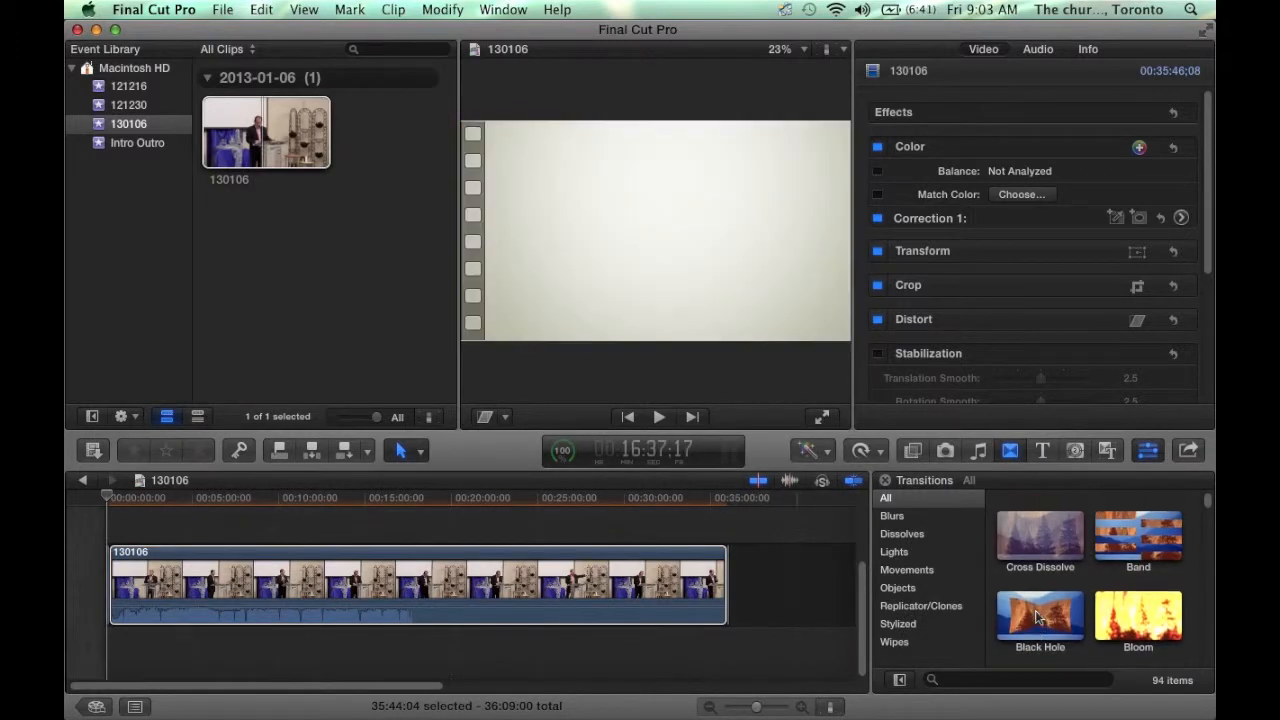
scroll(1038, 617, "down", 5)
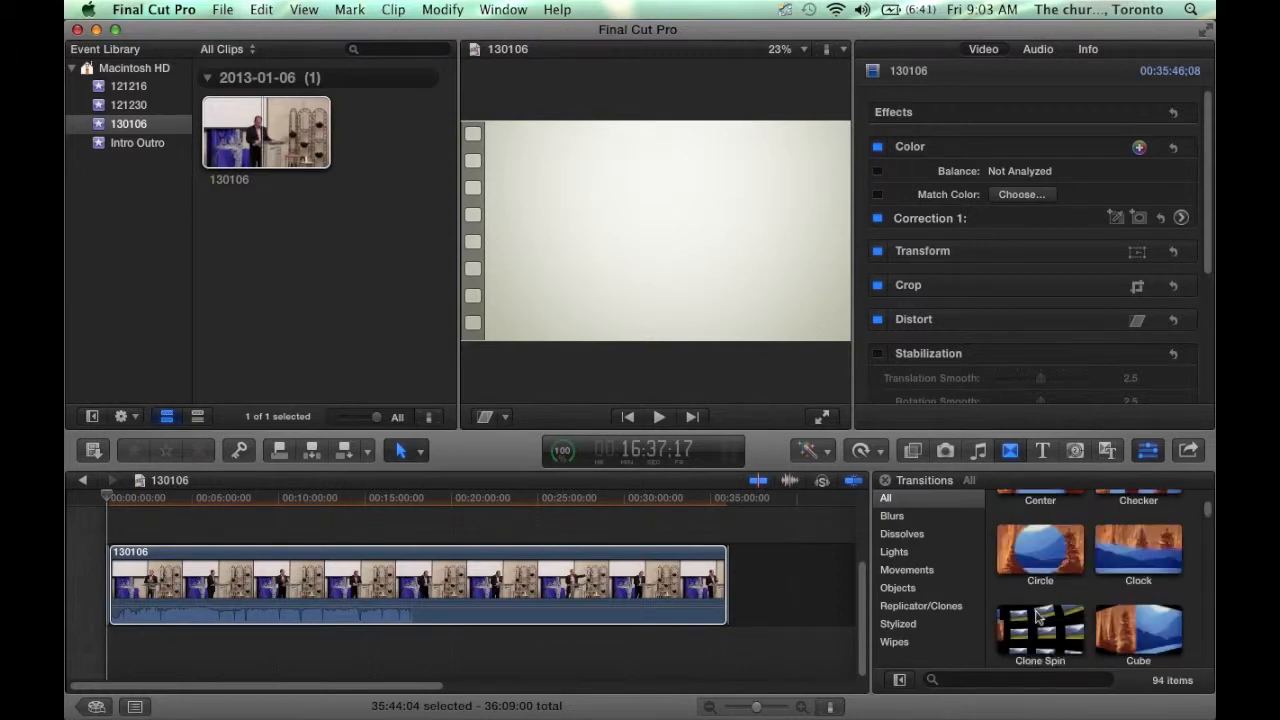
scroll(1038, 617, "up", 5)
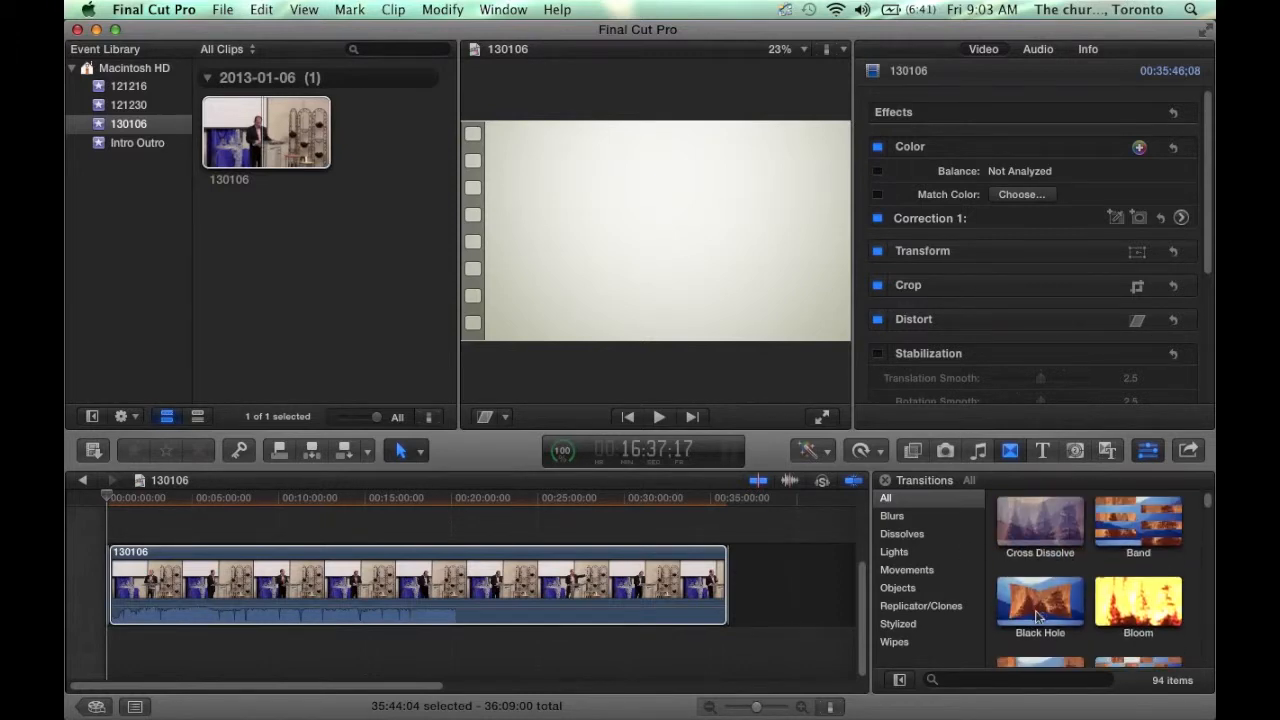
left_click(1030, 518)
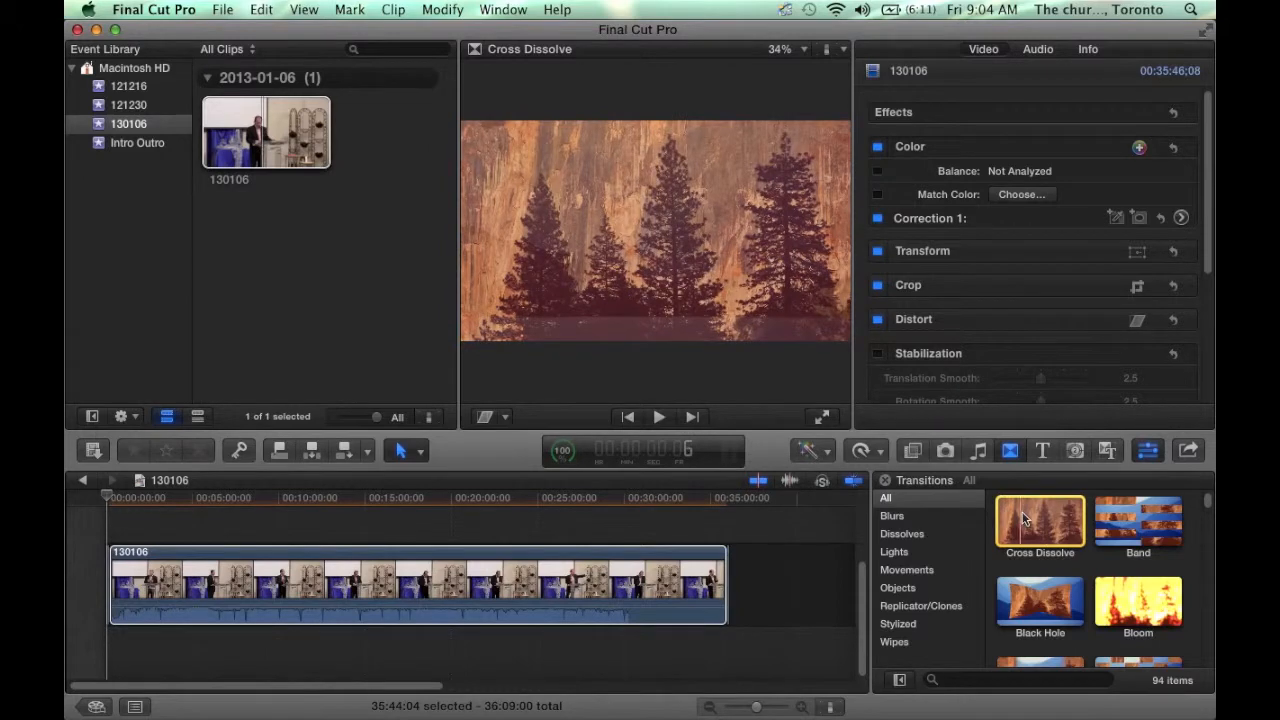
left_click_drag(1022, 517, 110, 615)
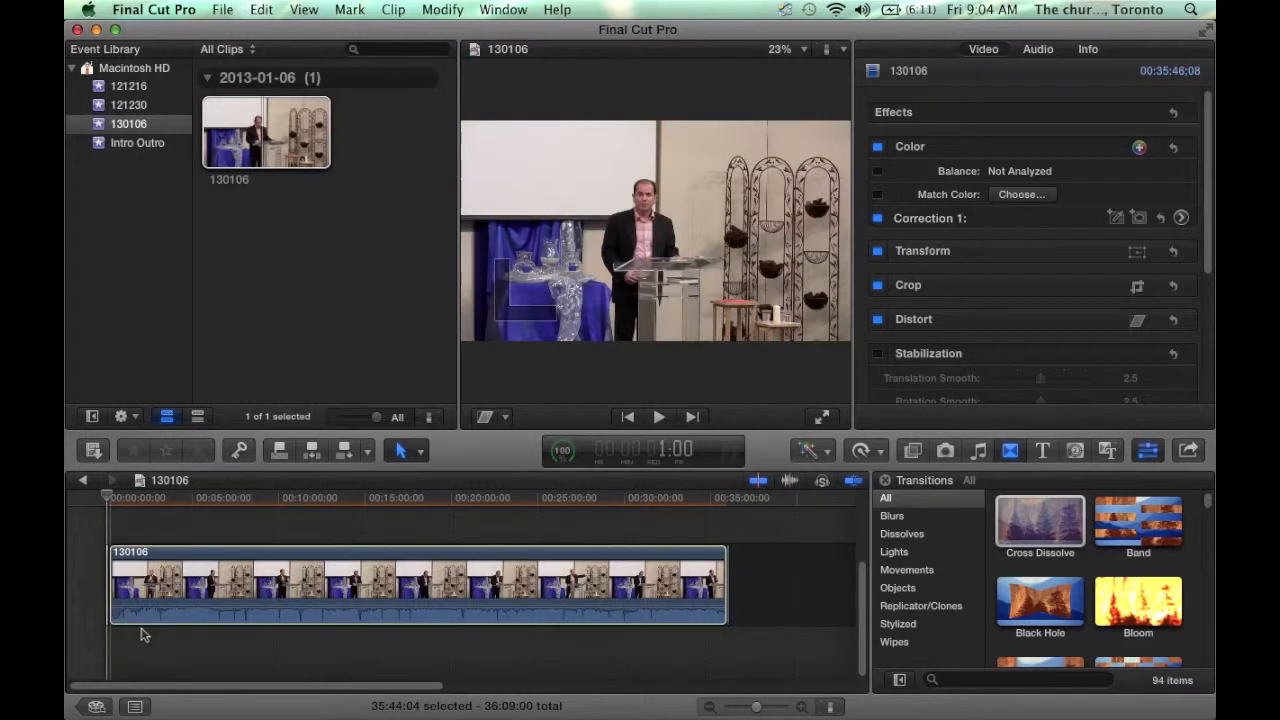
left_click(800, 708)
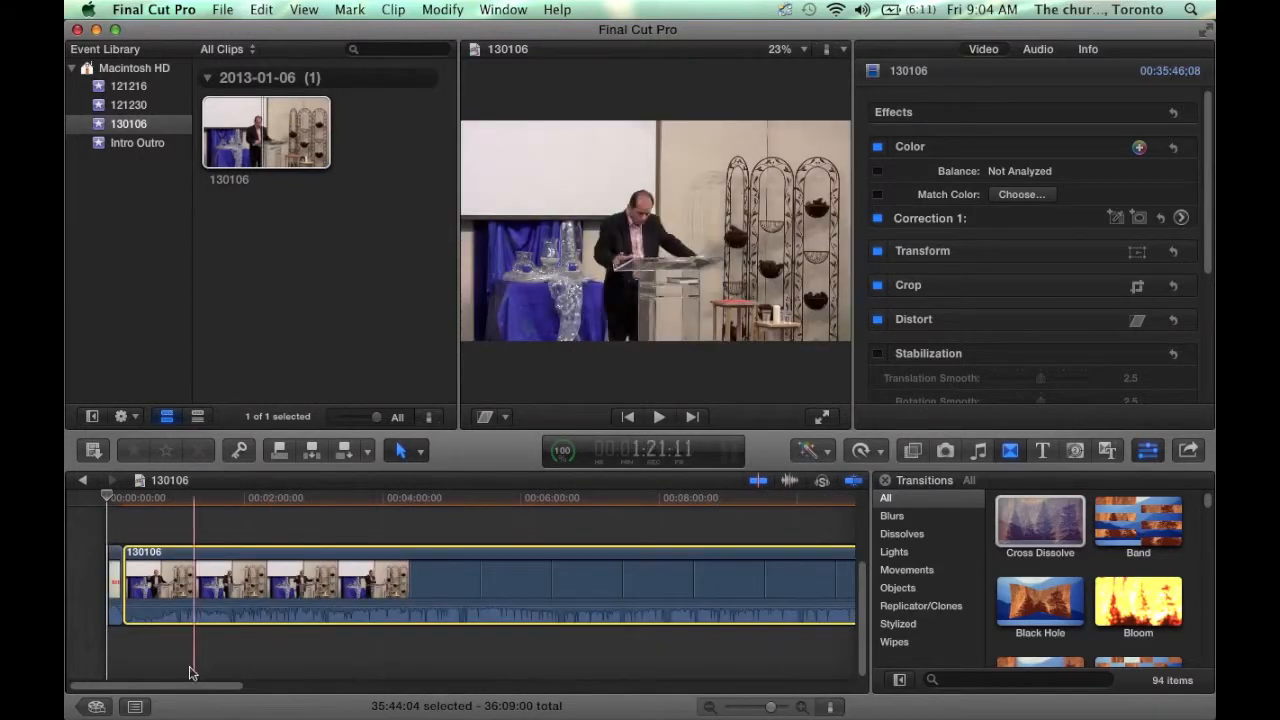
- Undo the first dissolve and re-add Cross Dissolve at the sermon's start, accepting the trim to 36:08
left_click(259, 12)
left_click(270, 28)
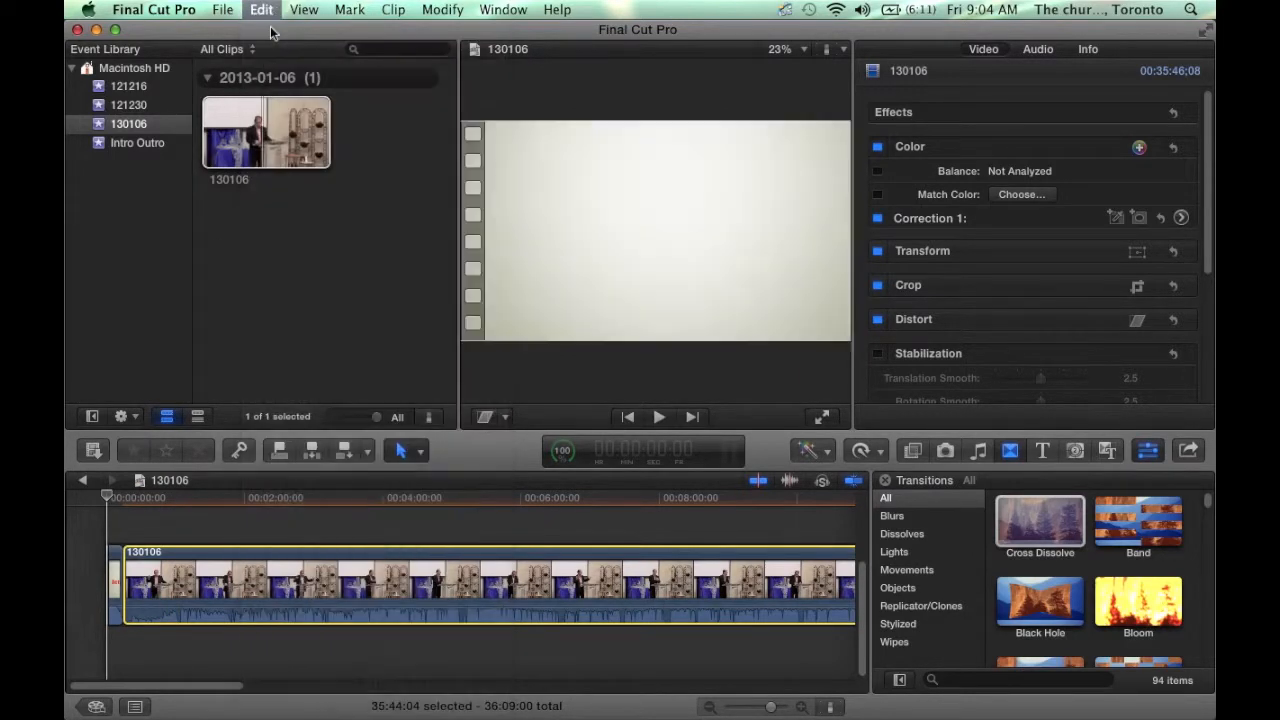
left_click_drag(1030, 518, 127, 572)
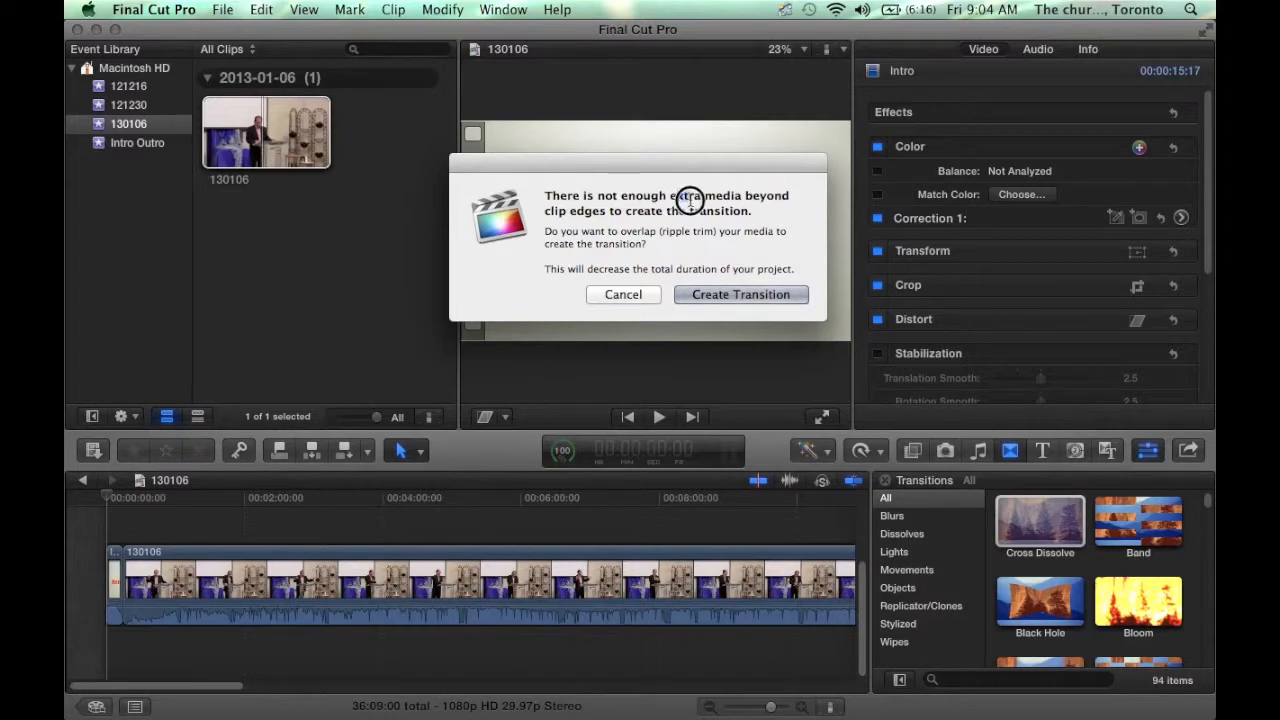
left_click_drag(686, 197, 706, 211)
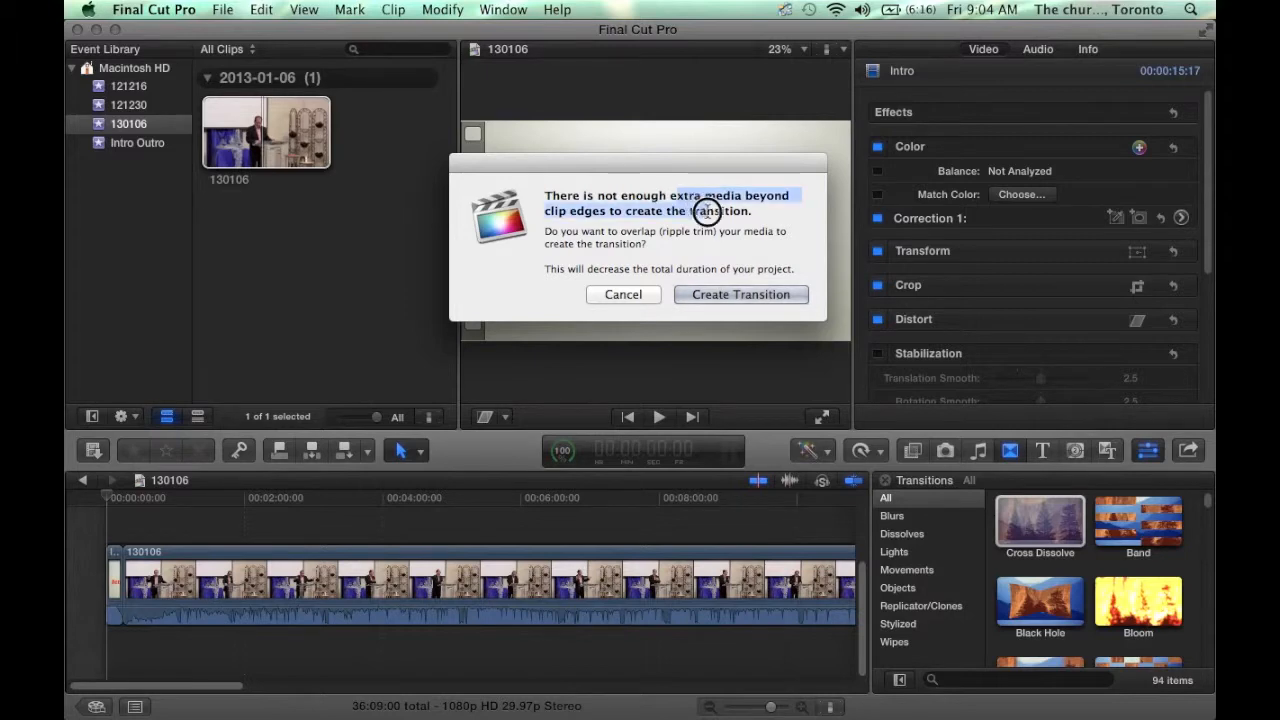
left_click(718, 294)
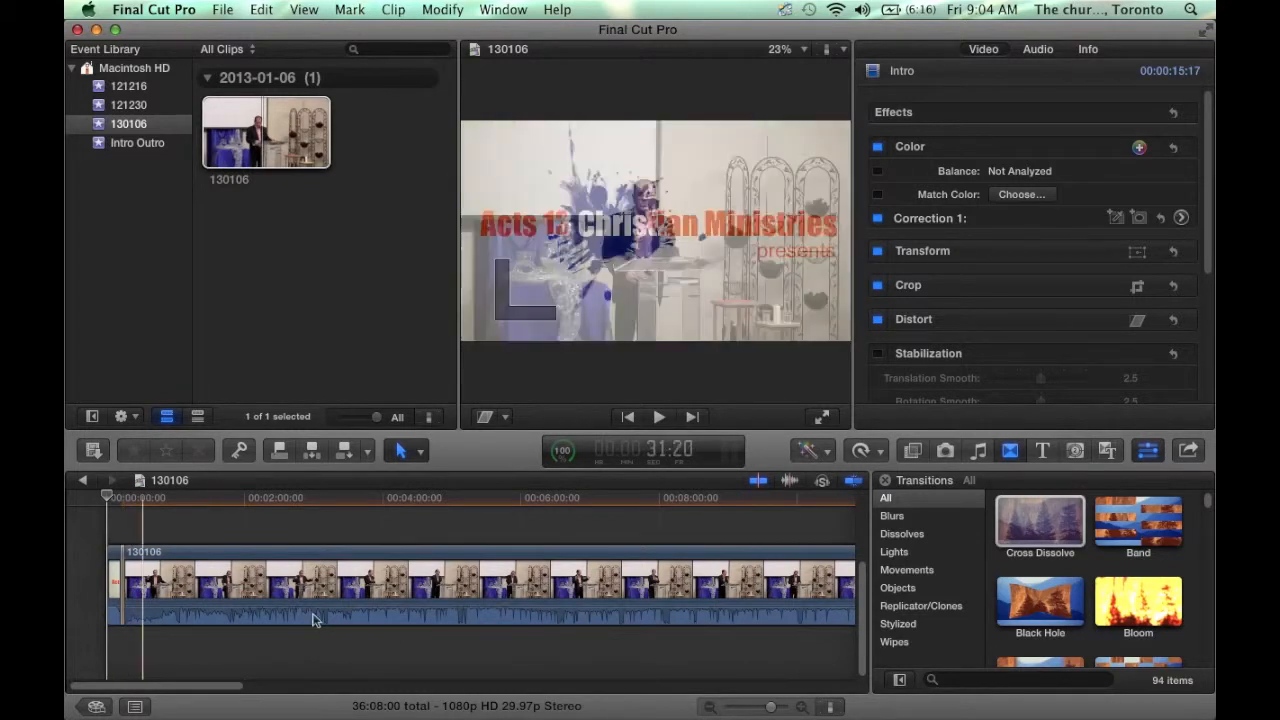
left_click_drag(225, 688, 700, 690)
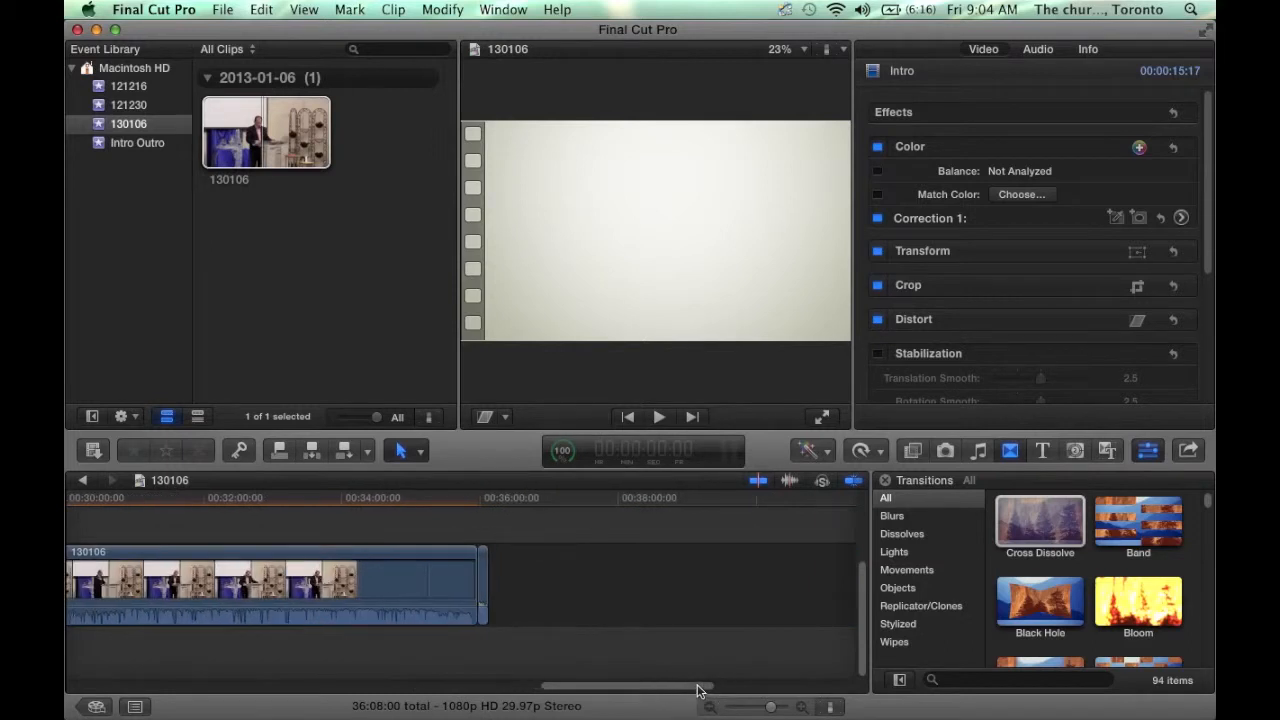
- Add a Cross Dissolve at the sermon clip's end, accepting the ripple trim to 36:07:00
left_click(806, 710)
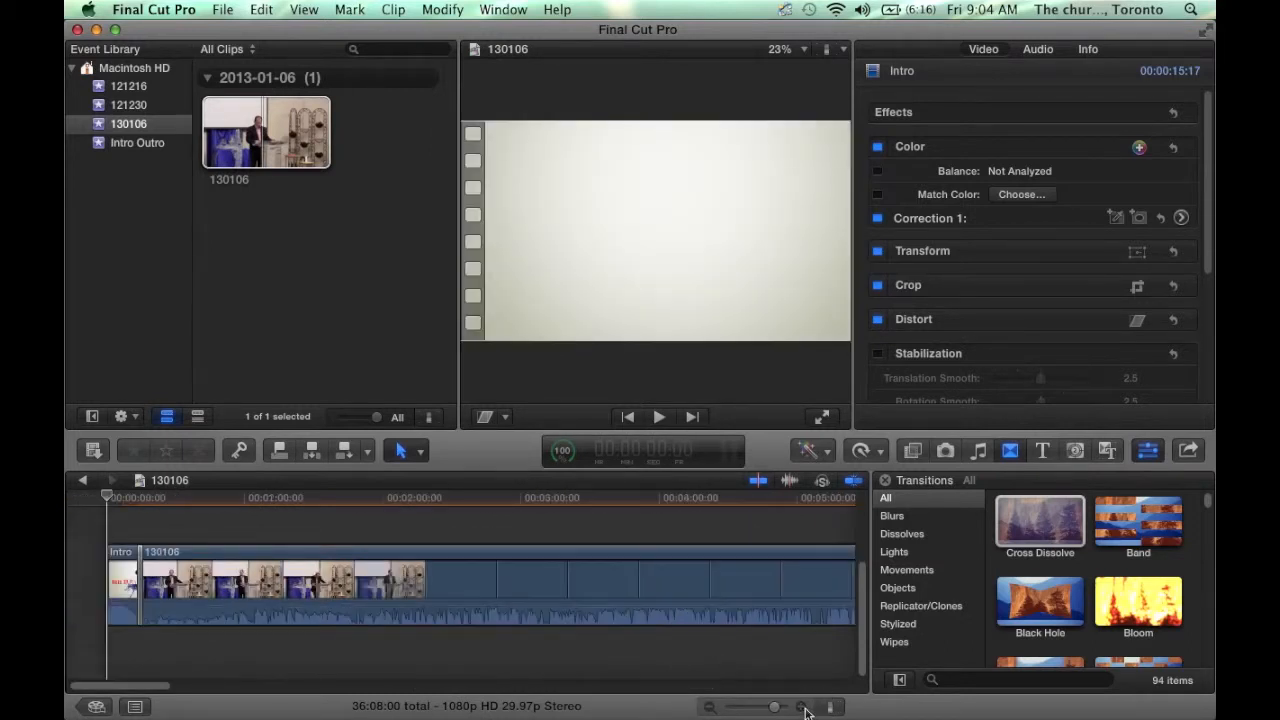
left_click(706, 690)
left_click(706, 690)
left_click(706, 690)
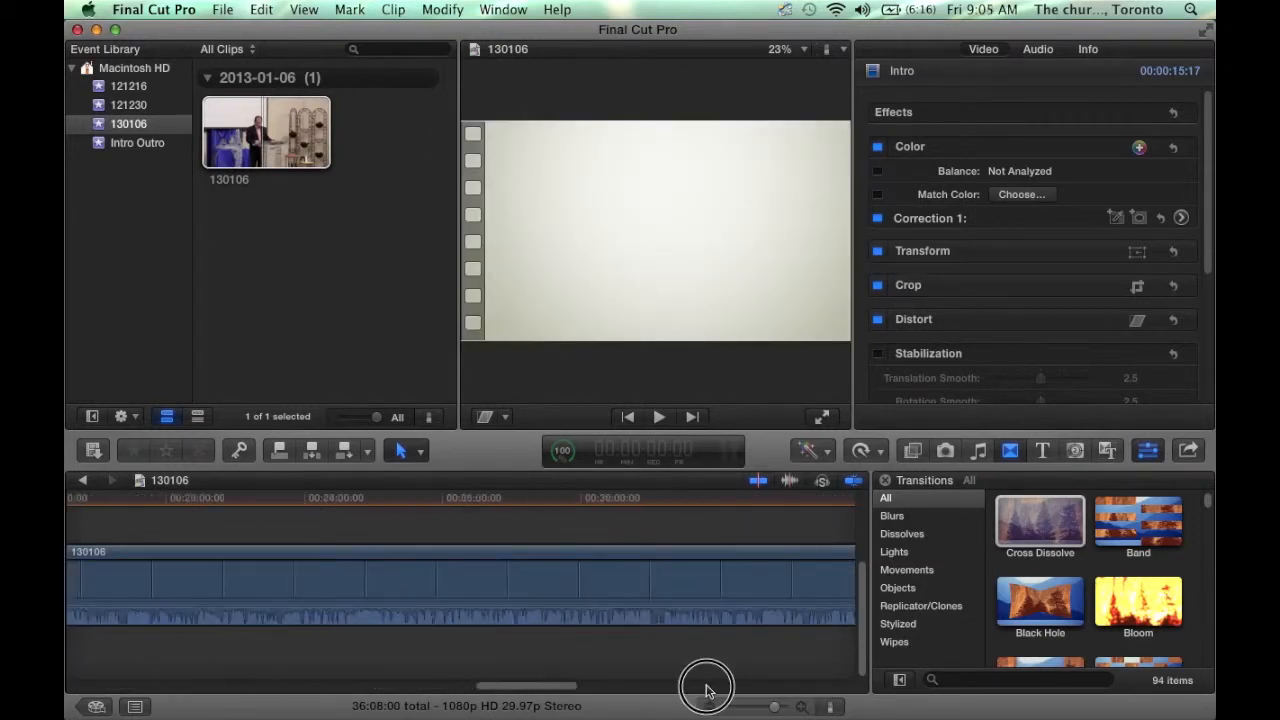
left_click_drag(1060, 527, 403, 583)
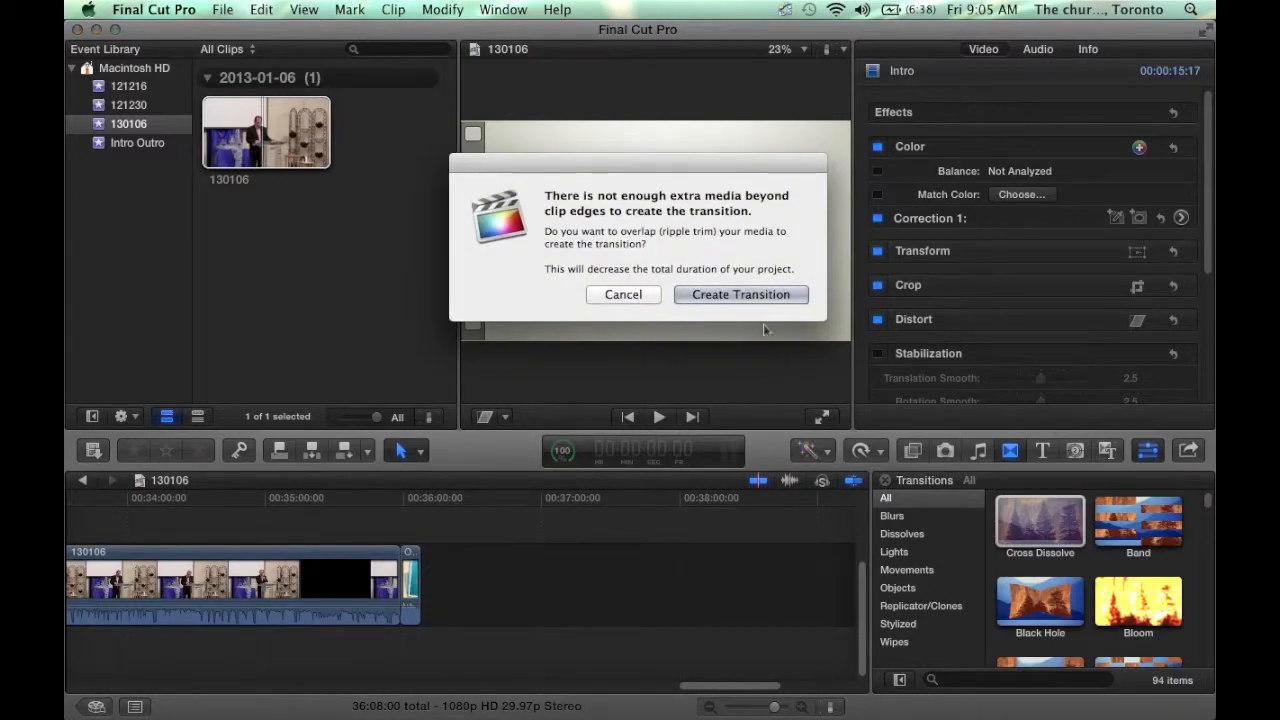
left_click(745, 296)
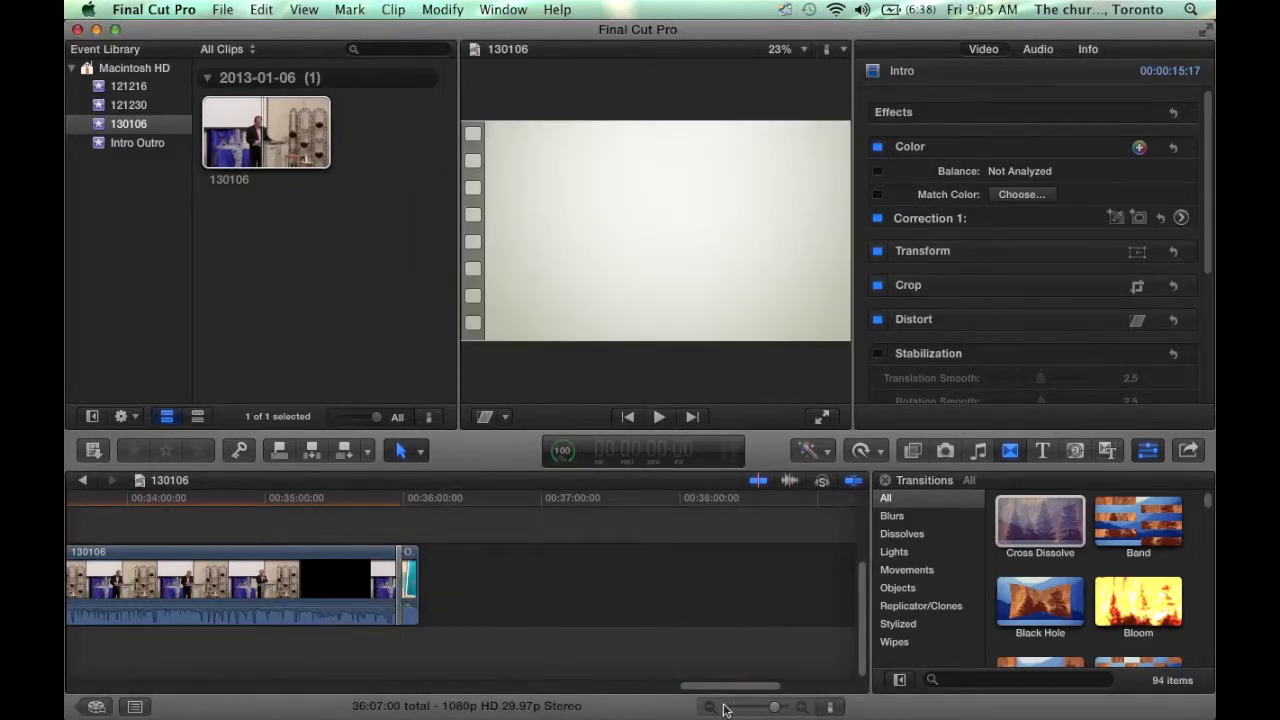
left_click(712, 708)
left_click(710, 708)
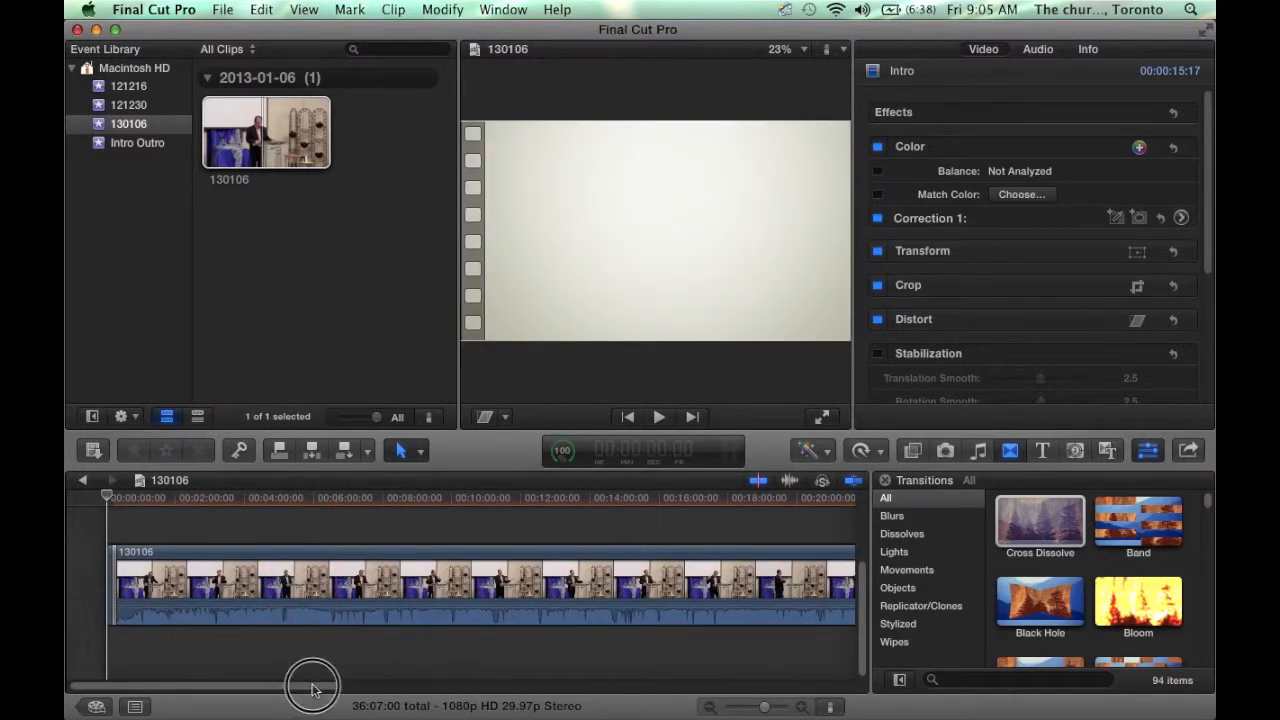
mouse_move(312, 688)
left_mouse_down()
mouse_move(437, 697)
mouse_move(294, 697)
left_mouse_up()
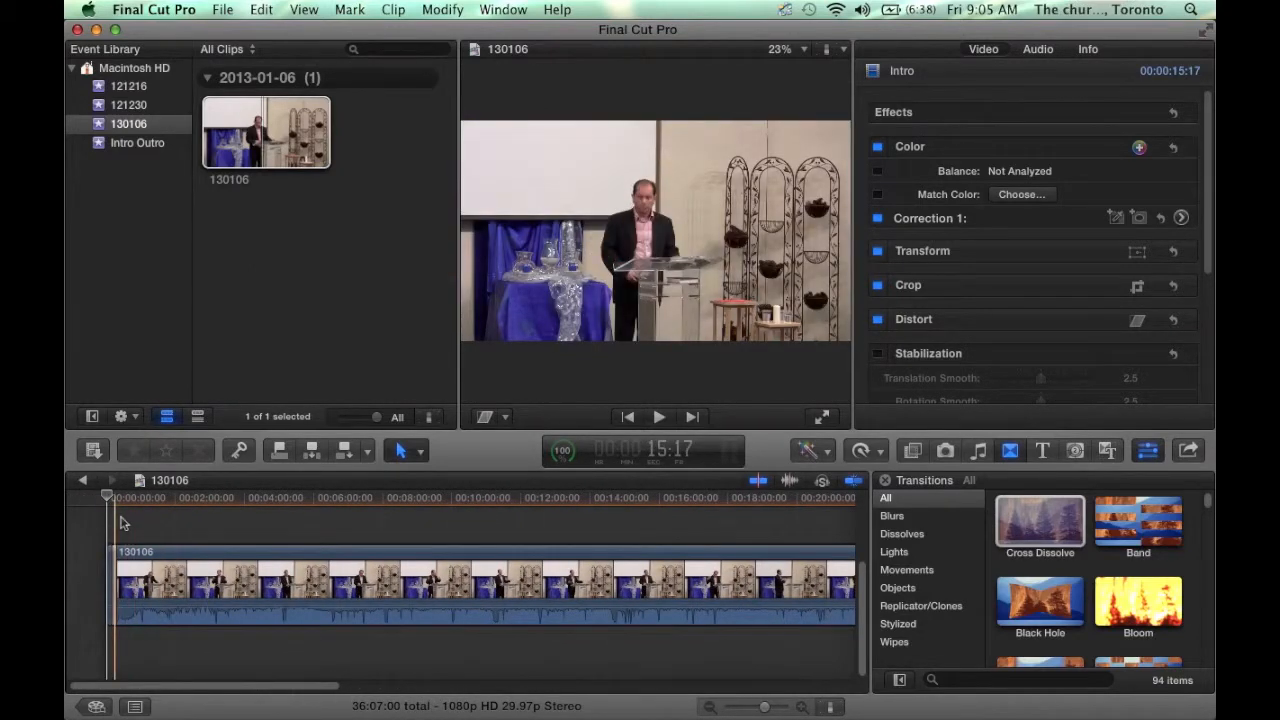
- Play through the sermon's opening and park the playhead at the 1:50:05 cut point
left_click(800, 707)
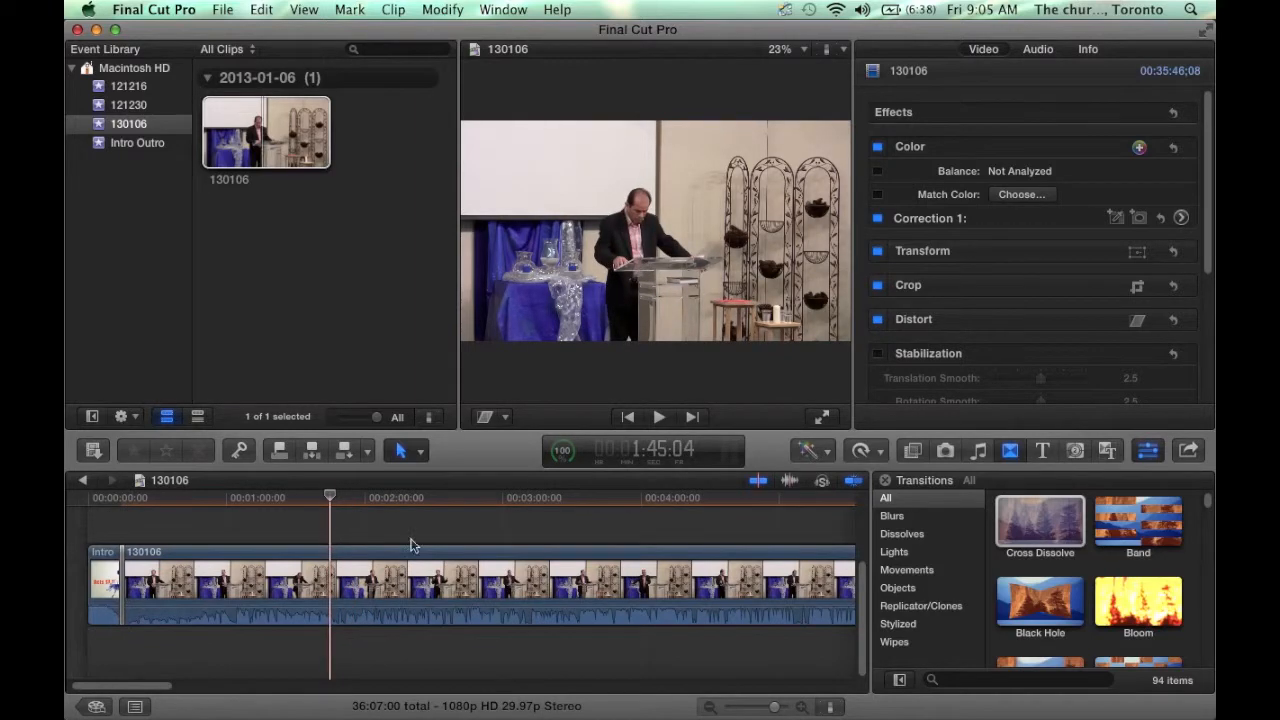
left_click(799, 708)
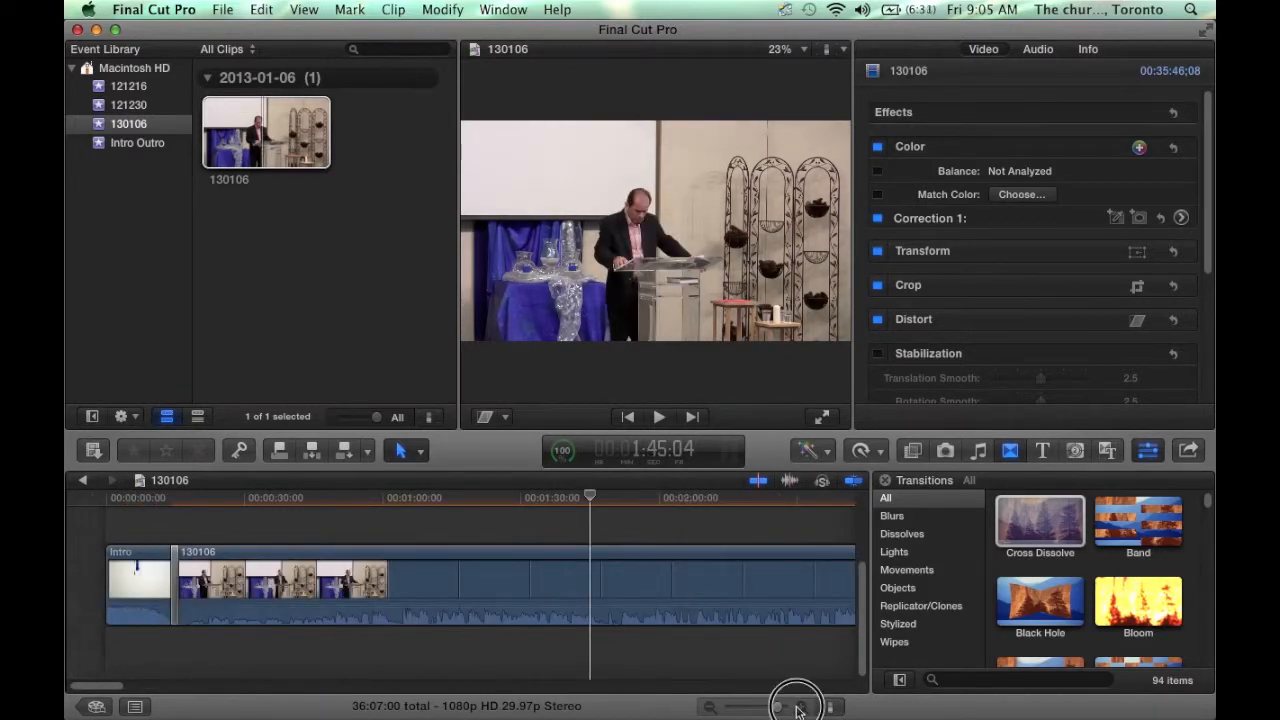
left_click(799, 708)
left_click(799, 708)
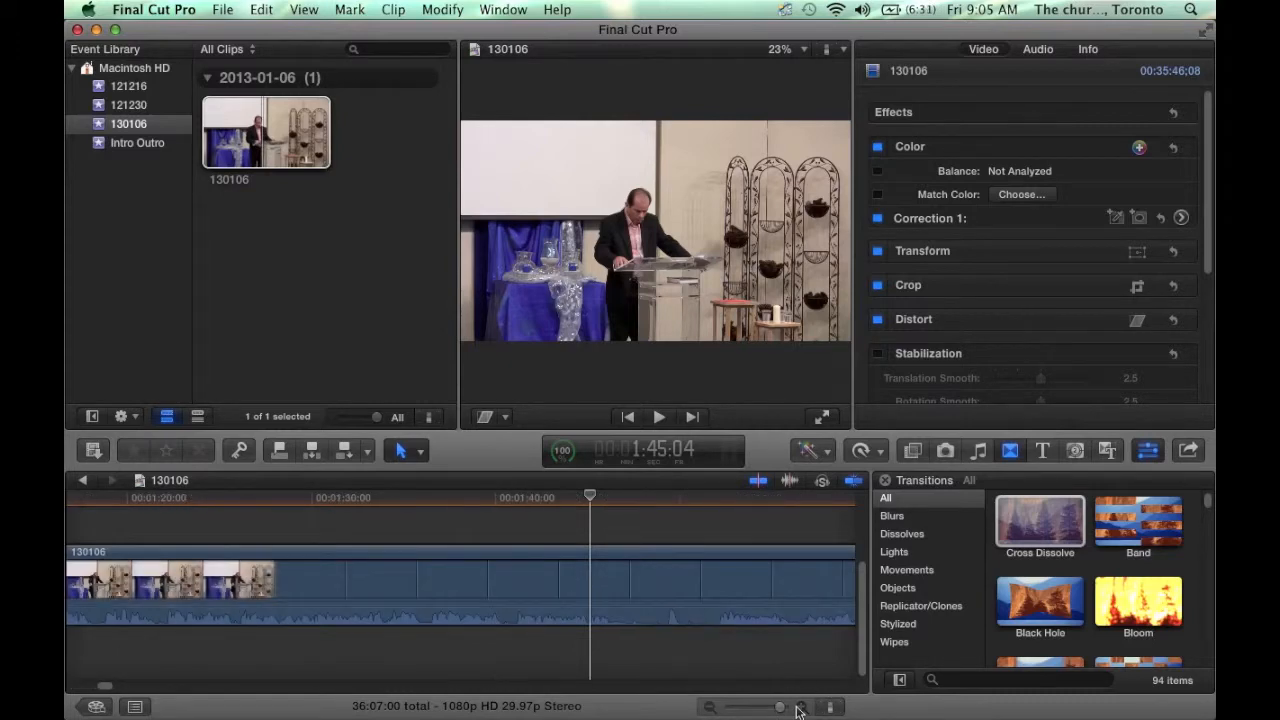
key("space")
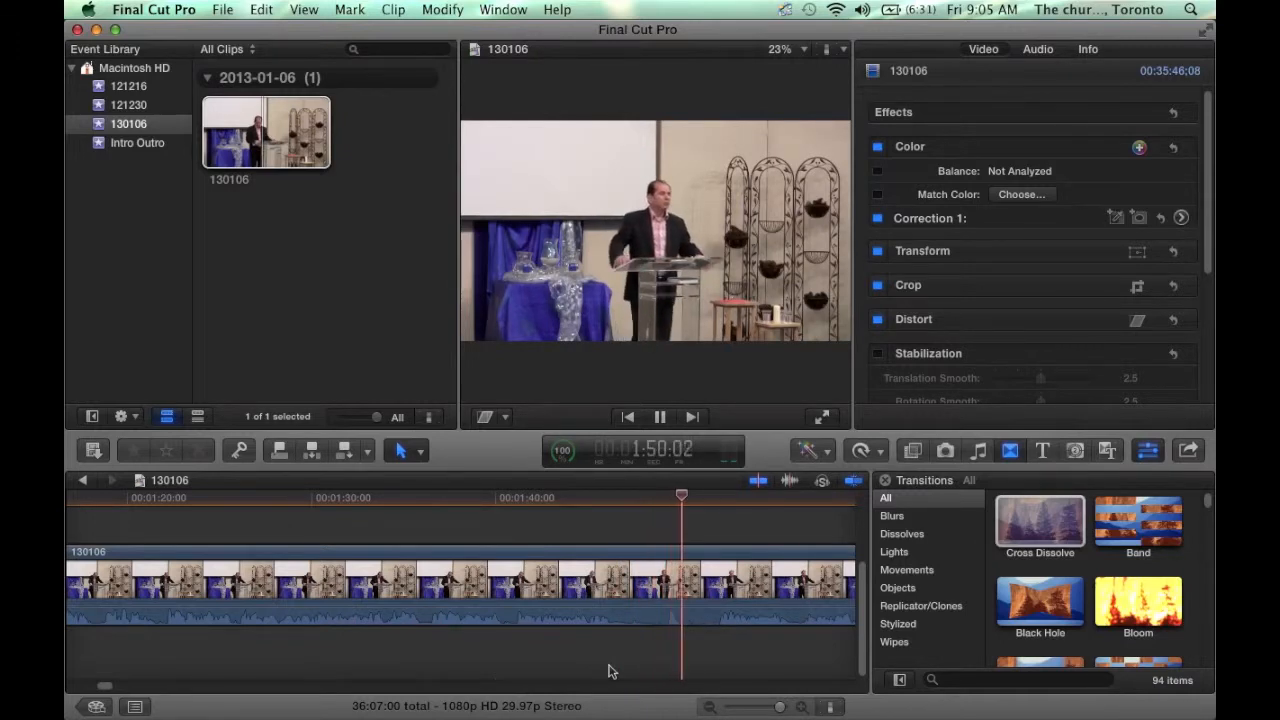
key("space")
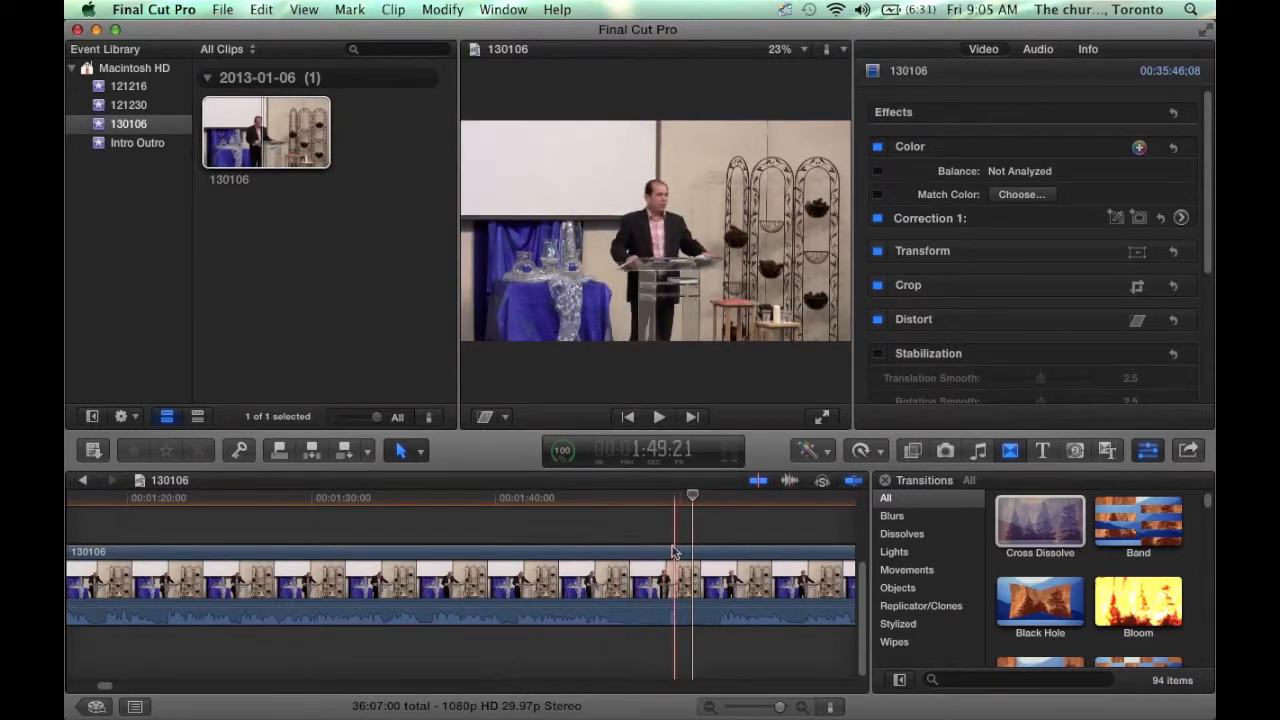
left_click_drag(693, 497, 684, 497)
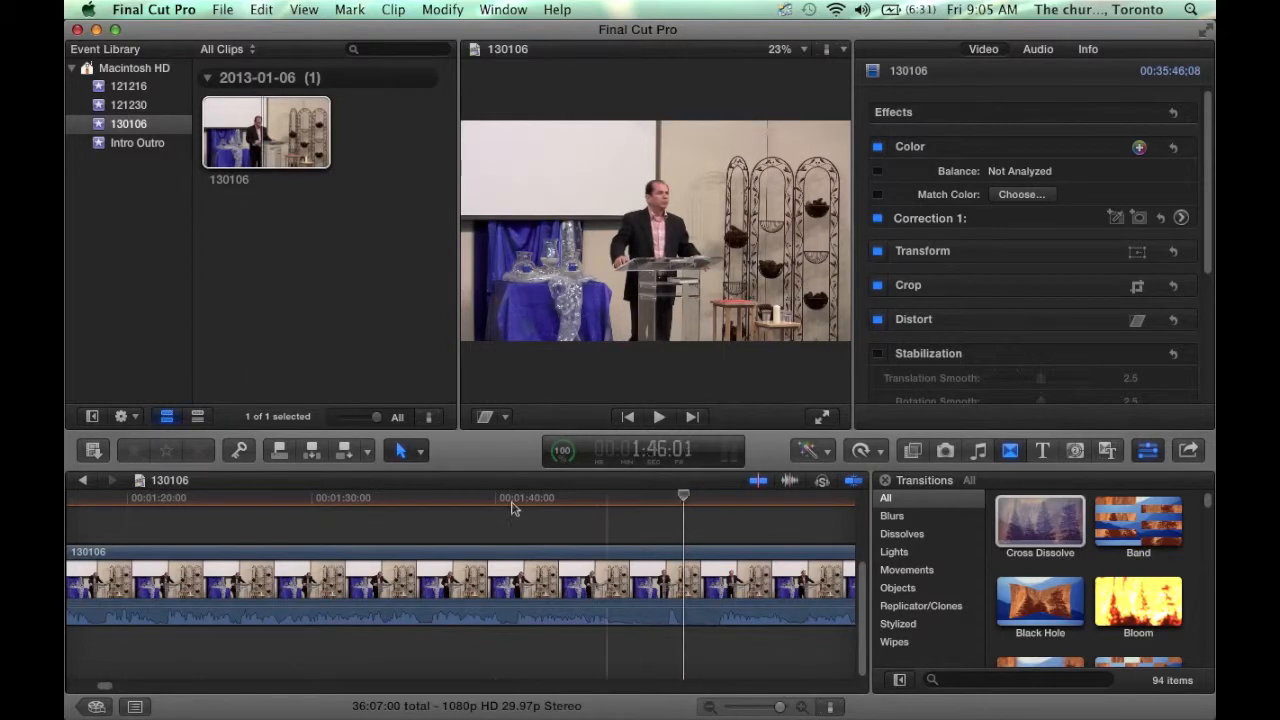
left_click(422, 455)
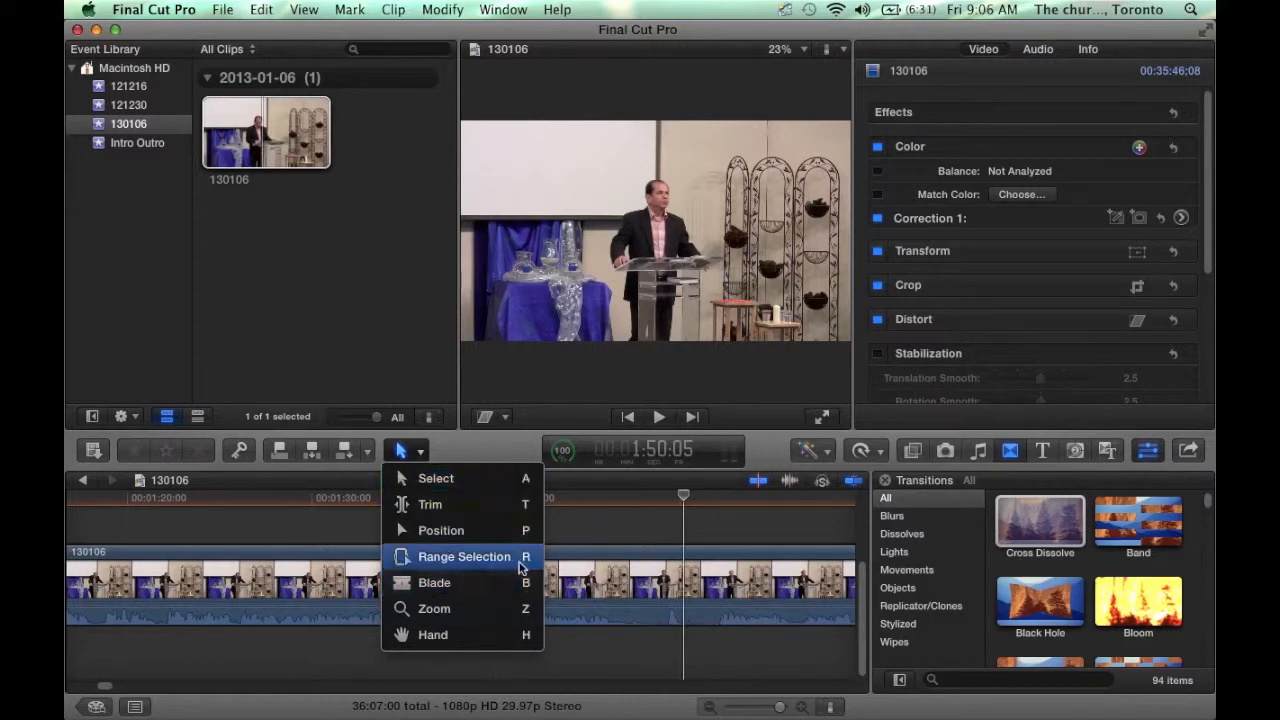
- Blade the sermon at 1:50:05 and delete the 1:35:18 lead-in, leaving a 34:31:27 total
left_click(670, 530)
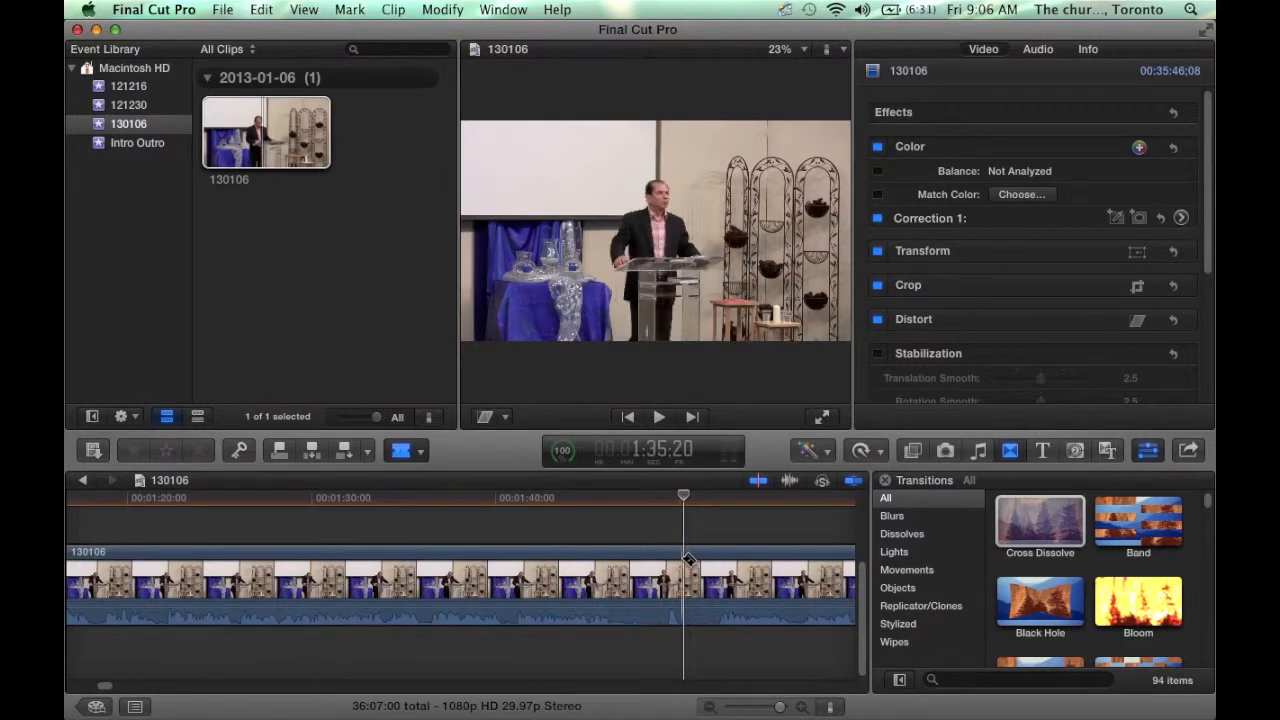
key("super+b")
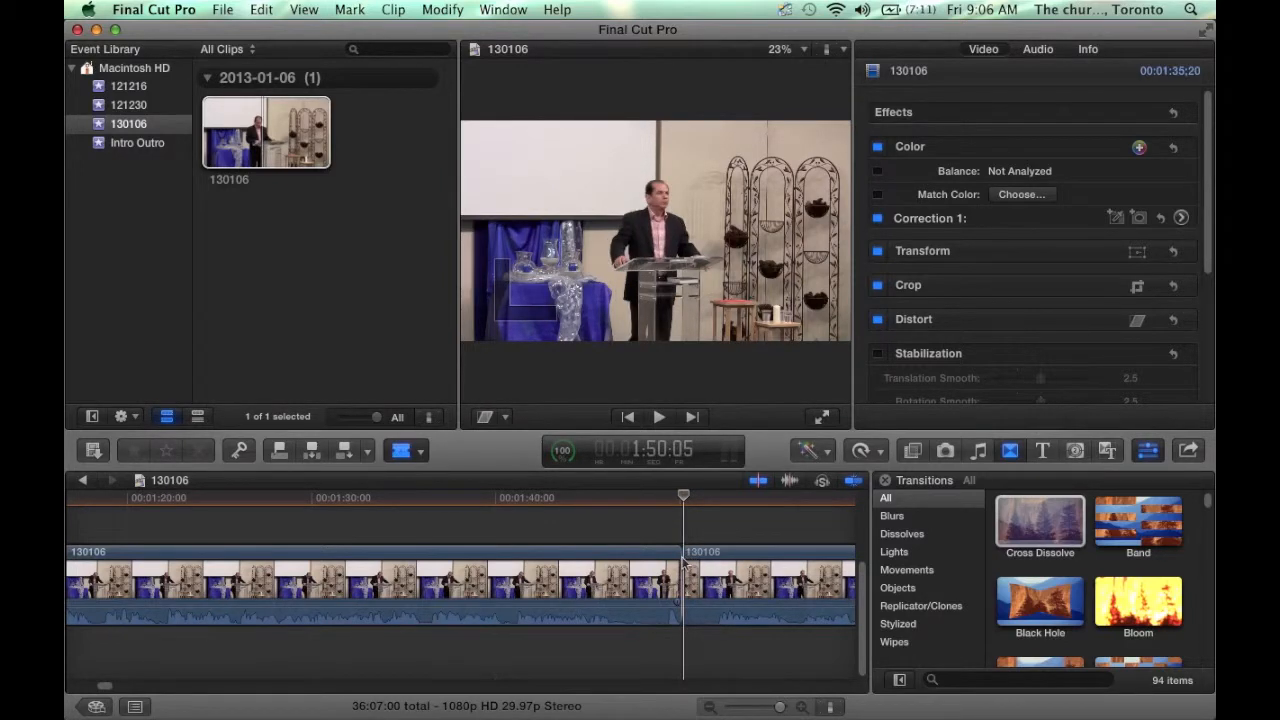
left_click(578, 568)
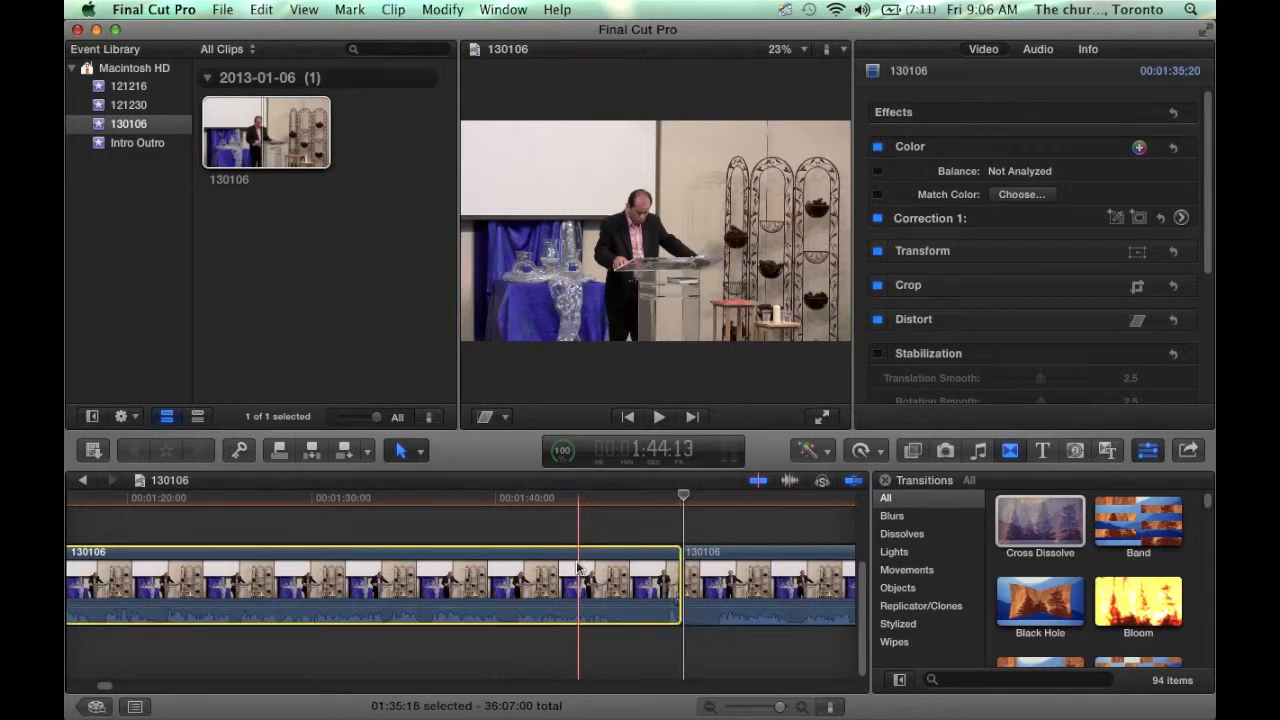
key("Delete")
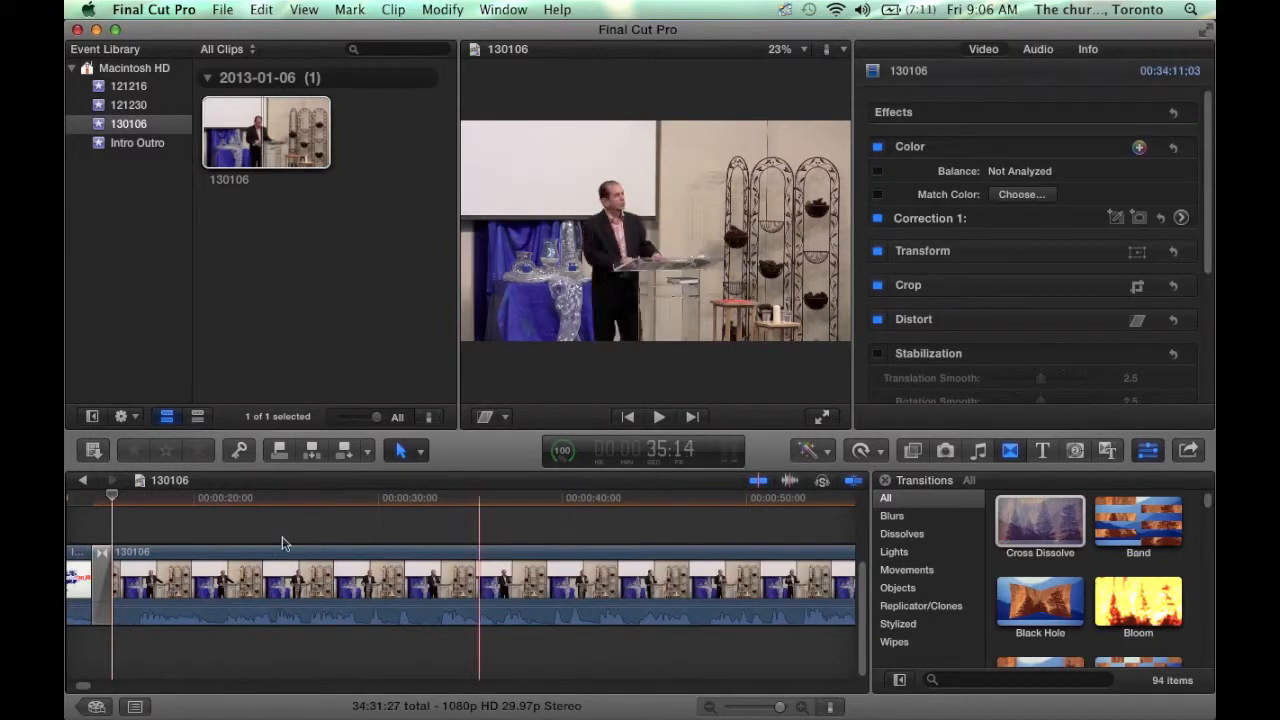
scroll(92, 530, "left", 1)
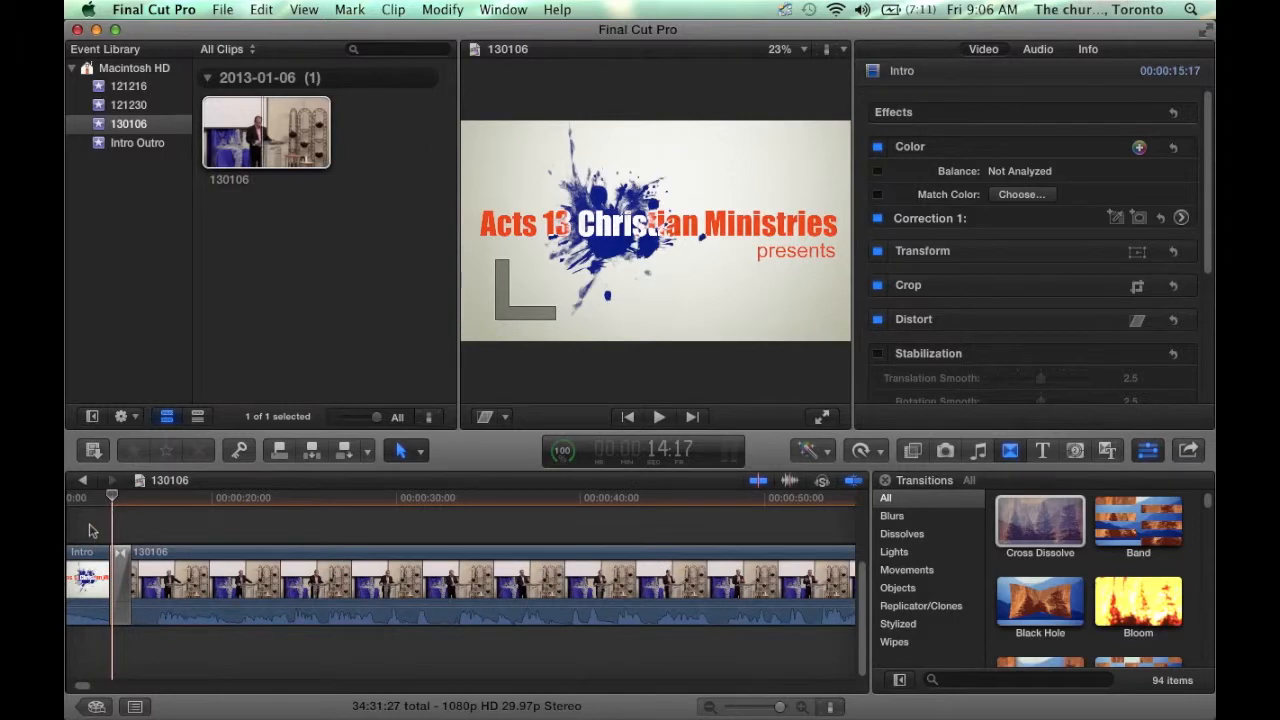
key("space")
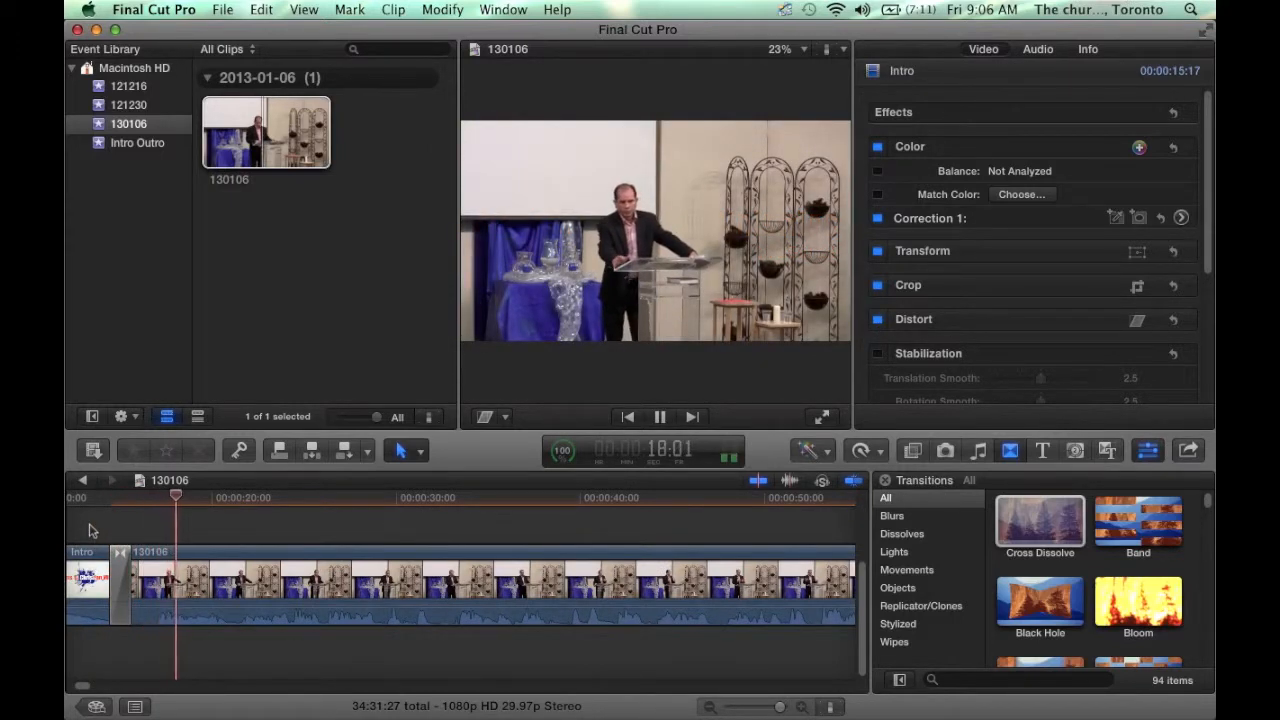
- Shorten the Intro-to-130106 Cross Dissolve from one second to 15 frames
key("space")
left_click(138, 562)
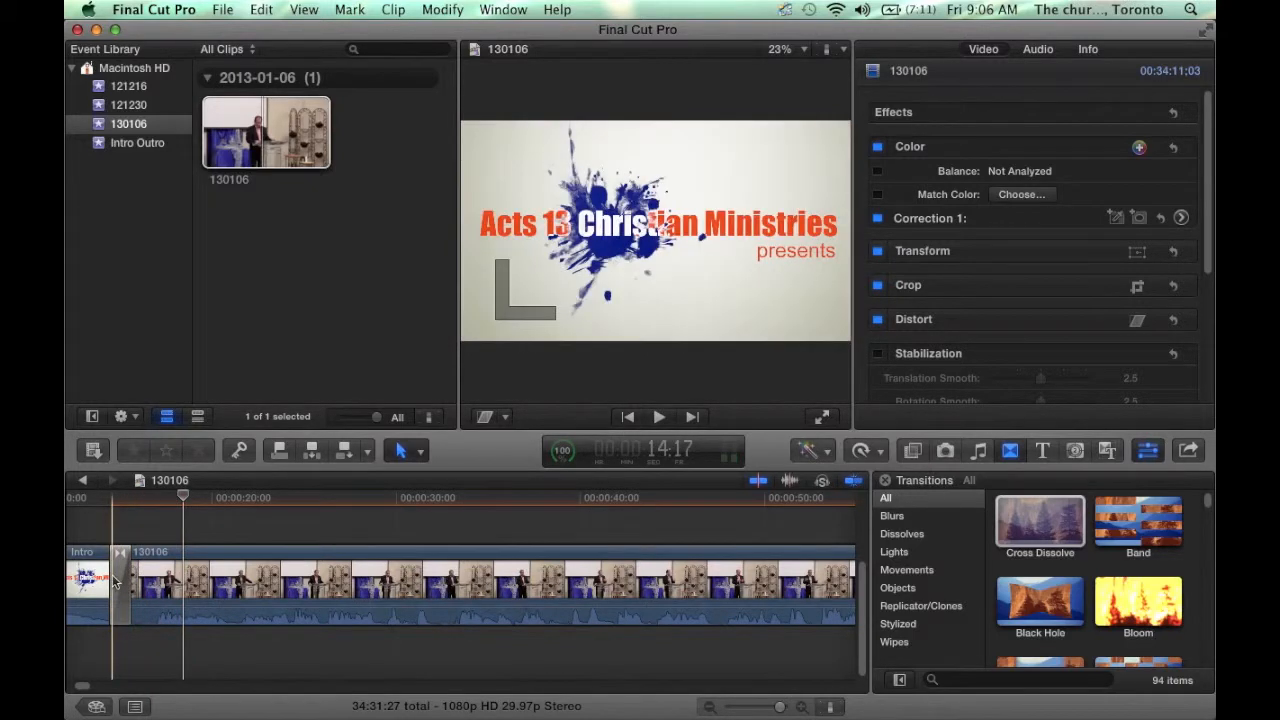
left_click(133, 580)
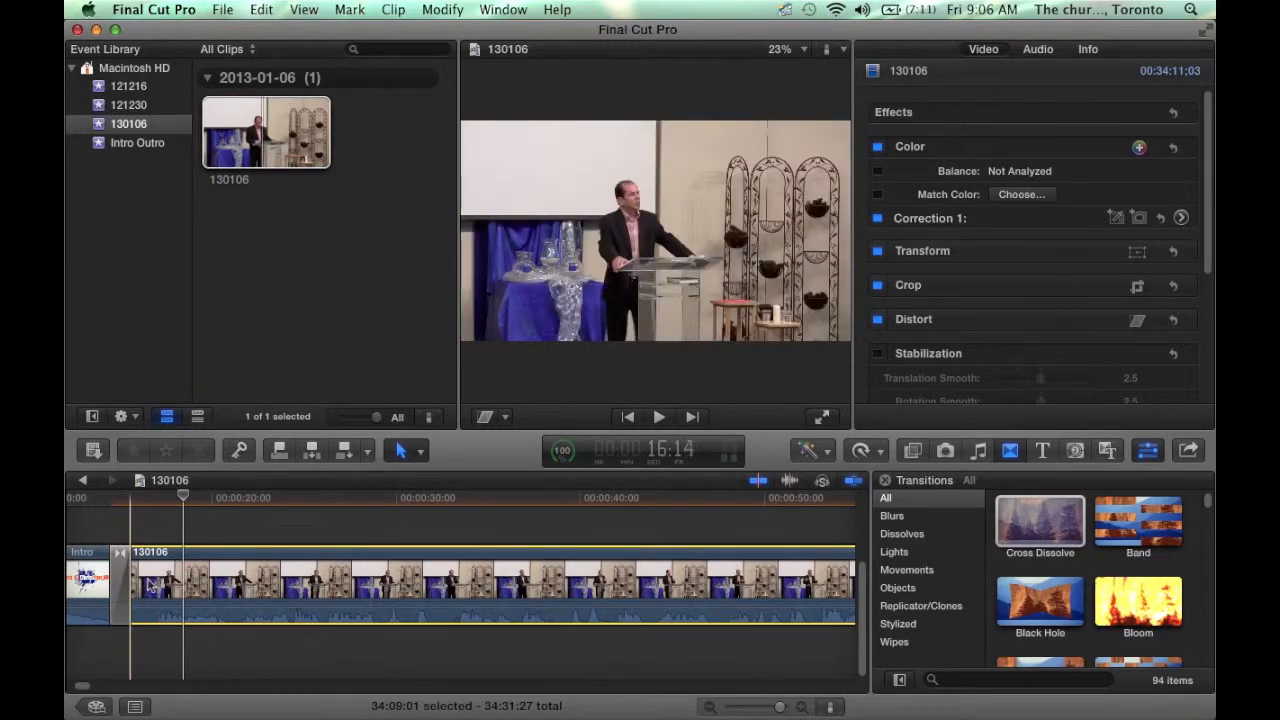
left_click_drag(127, 578, 143, 580)
left_click(120, 578)
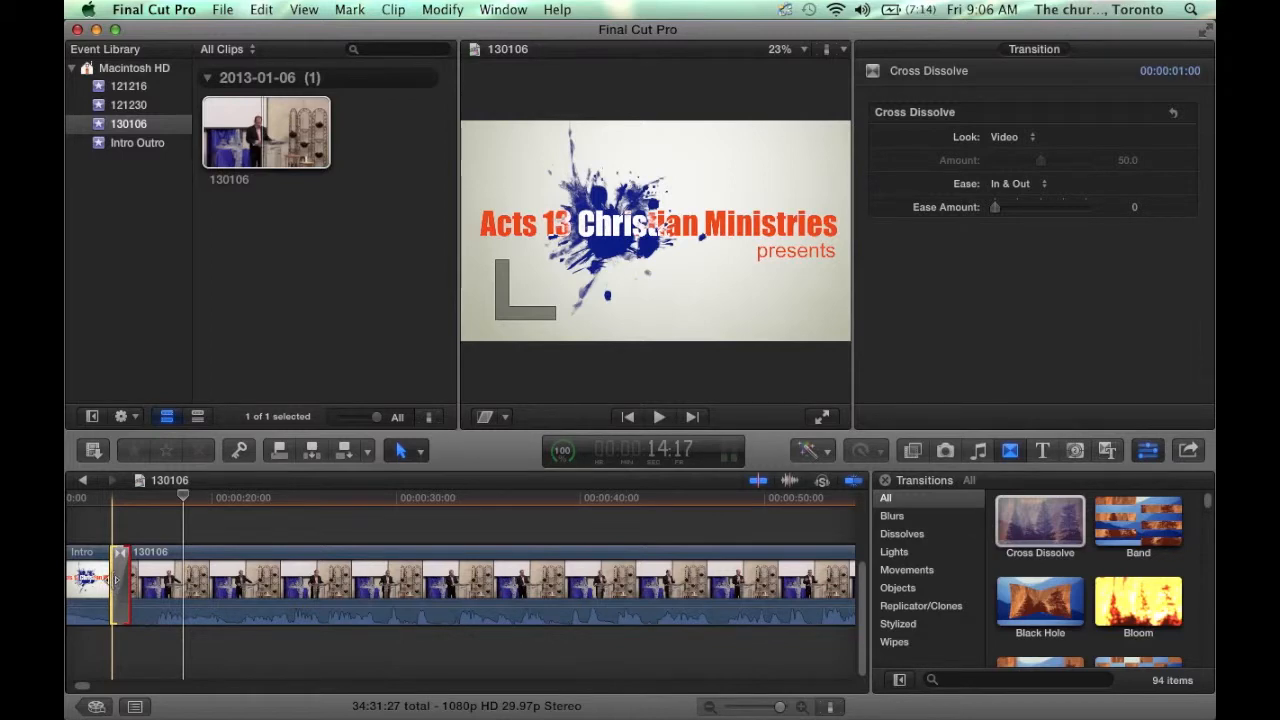
left_click_drag(116, 578, 120, 578)
left_click(160, 532)
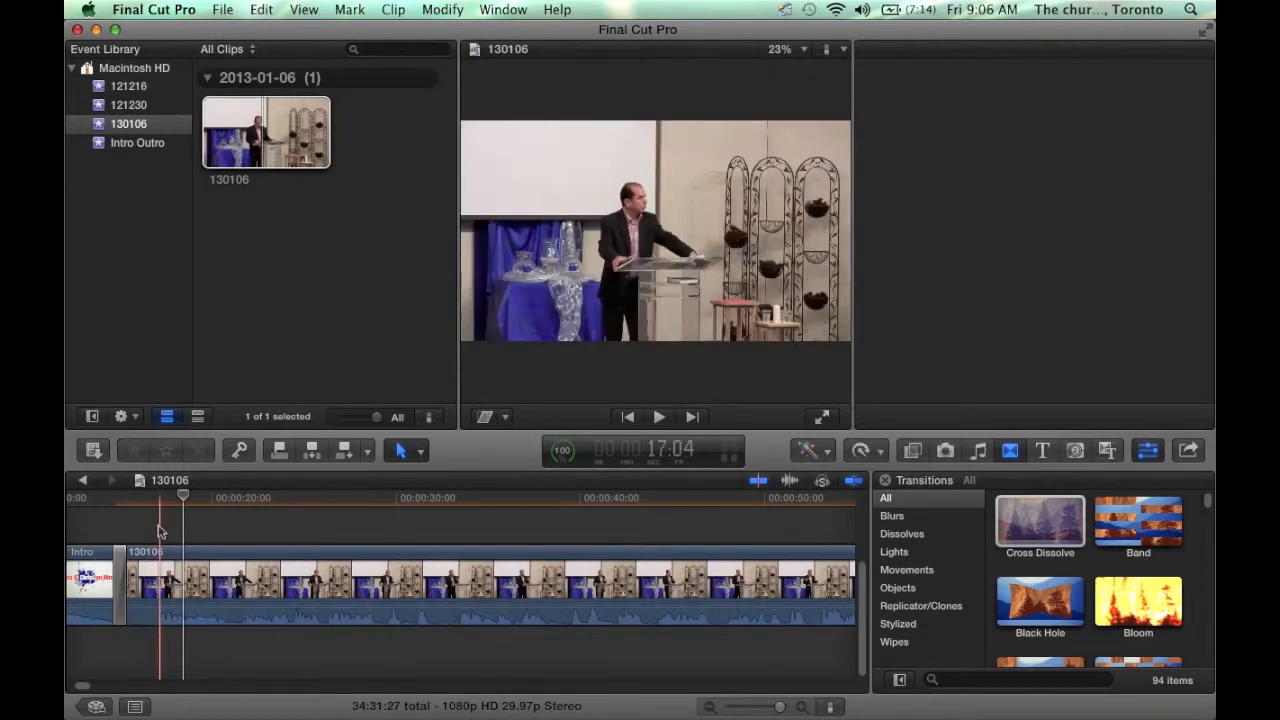
left_click(804, 707)
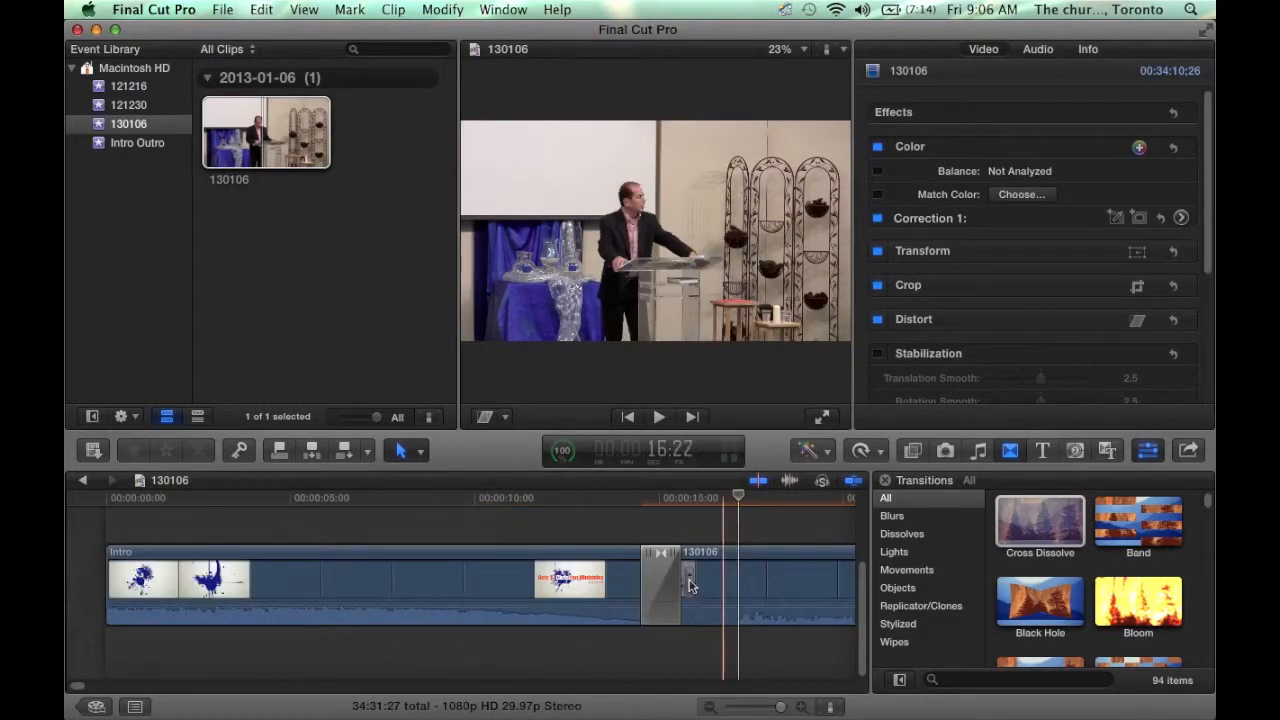
left_click(695, 578)
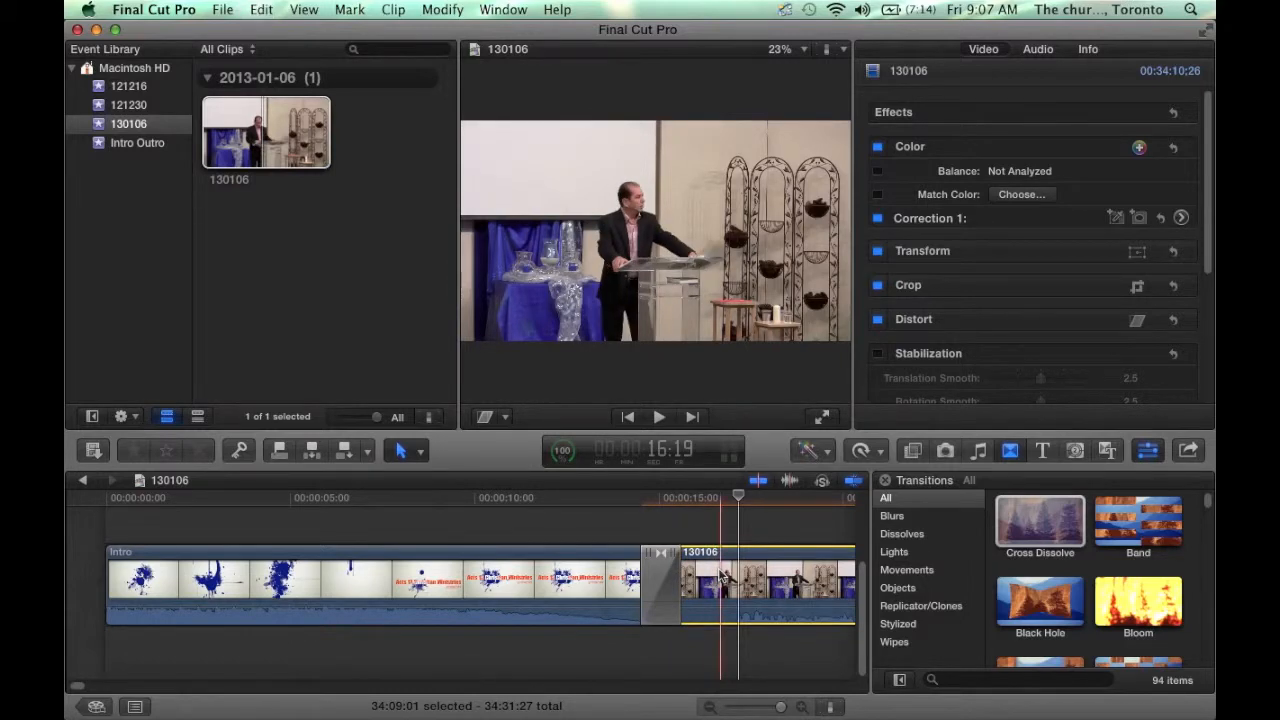
- Undo the last edit and delete the restored first 130106 piece, bringing the total to 34:30:27
key("super+z")
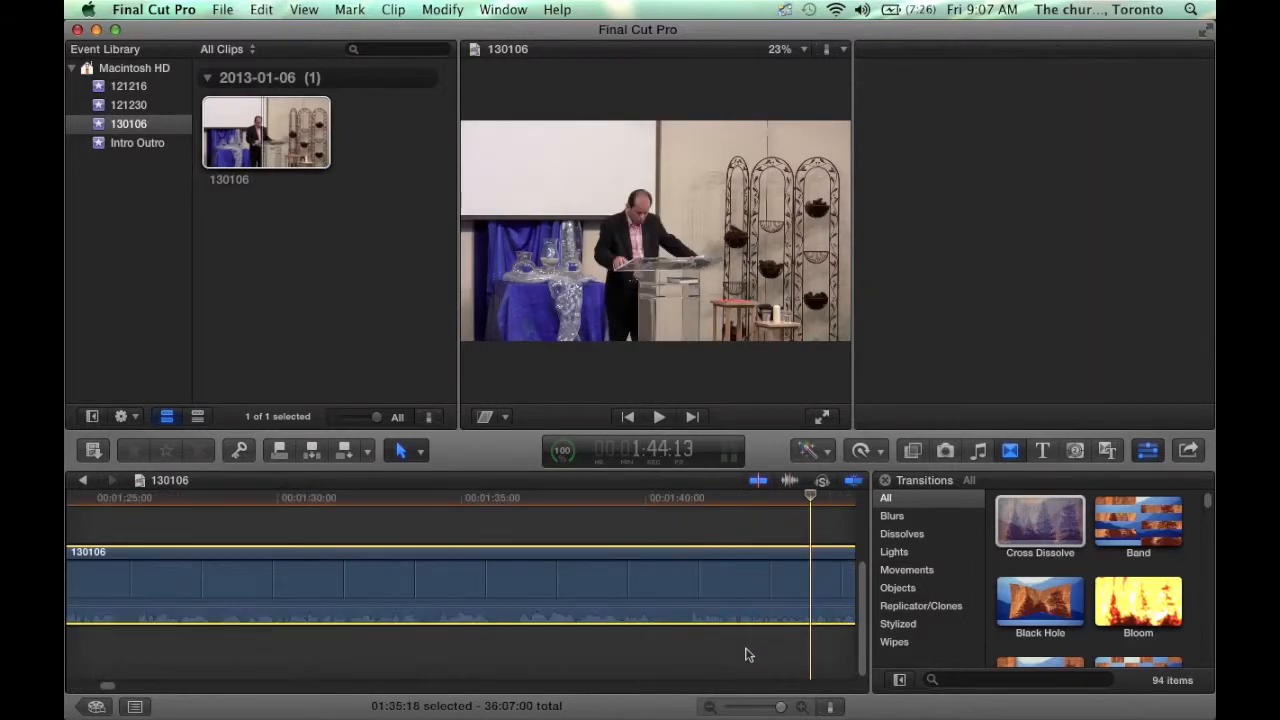
left_click(709, 706)
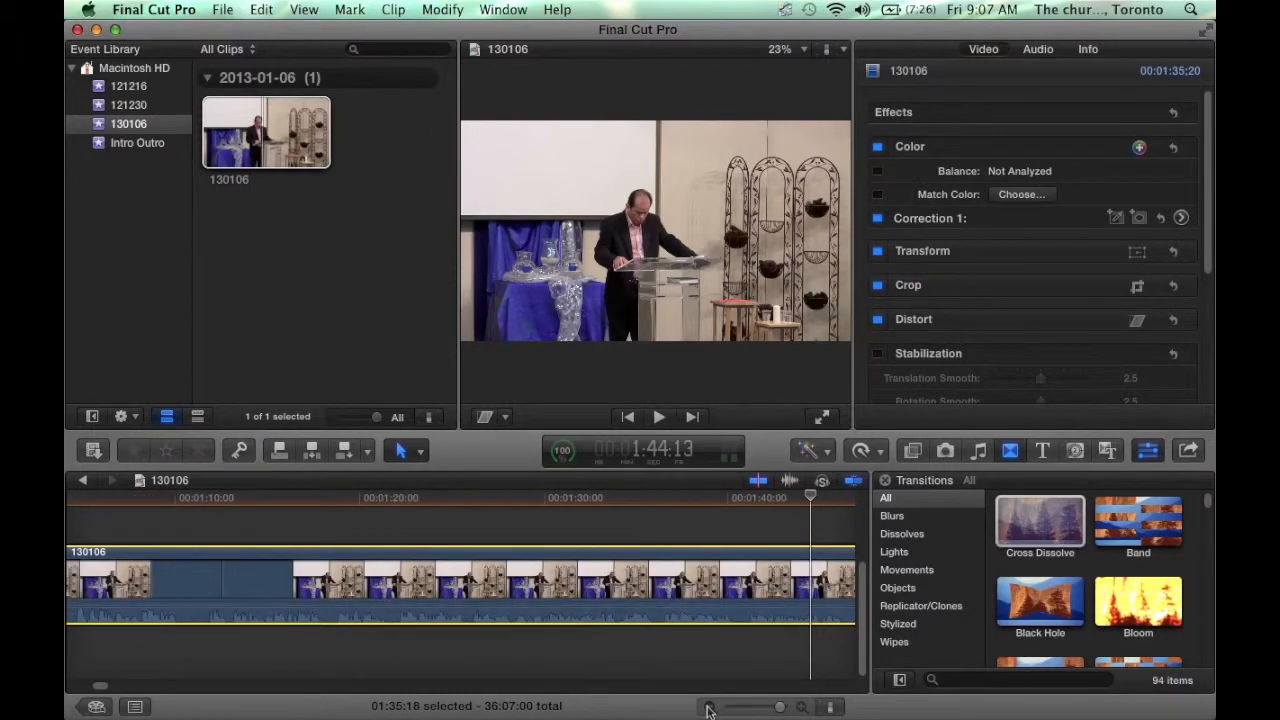
left_click(709, 706)
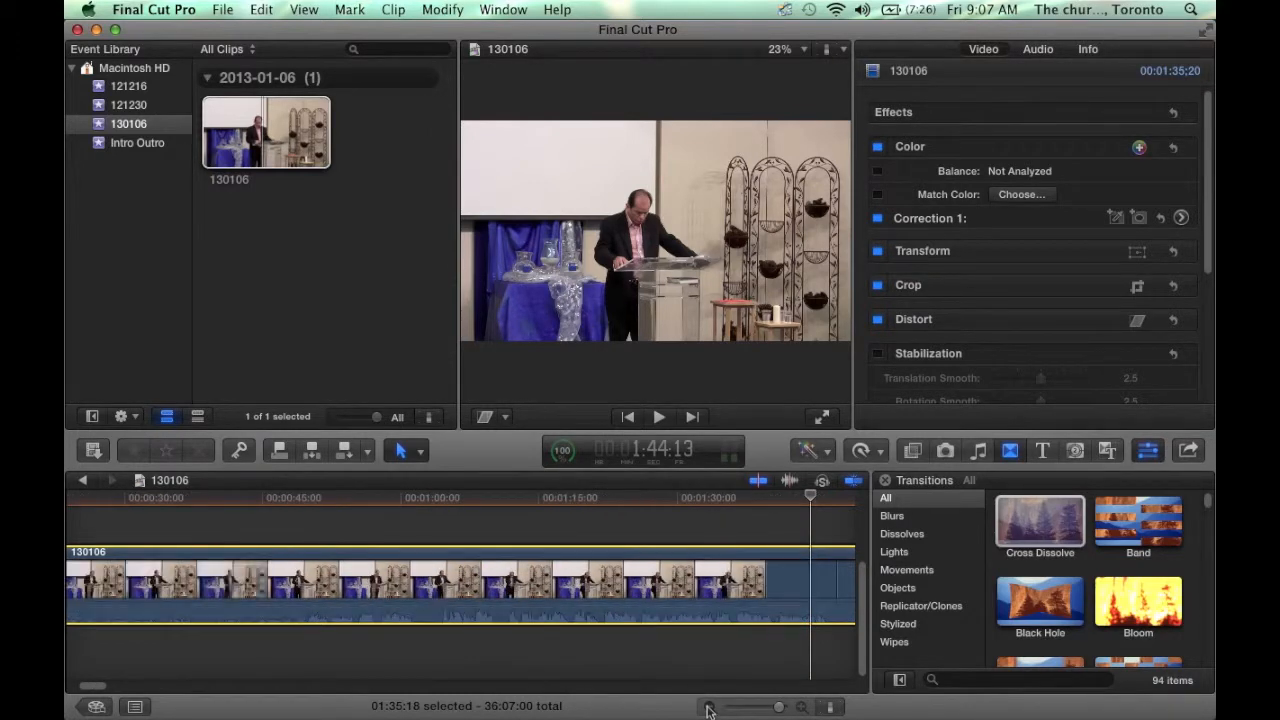
left_click(709, 706)
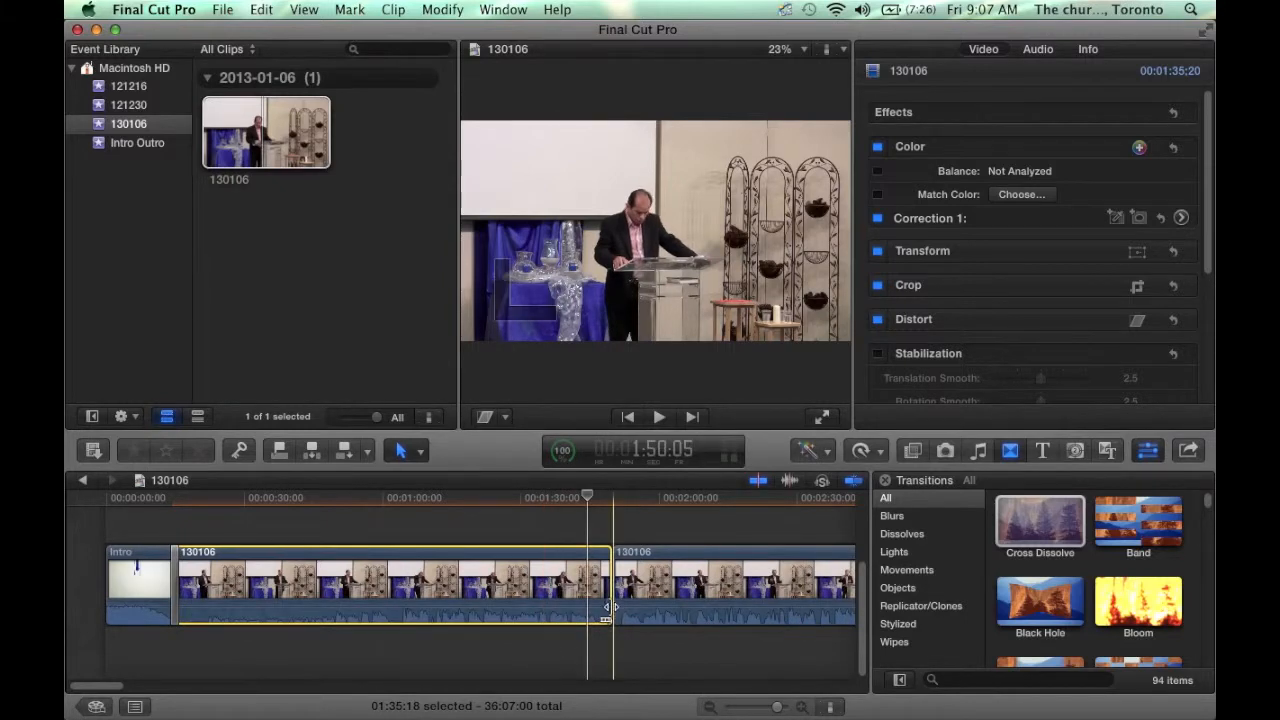
left_click(635, 584)
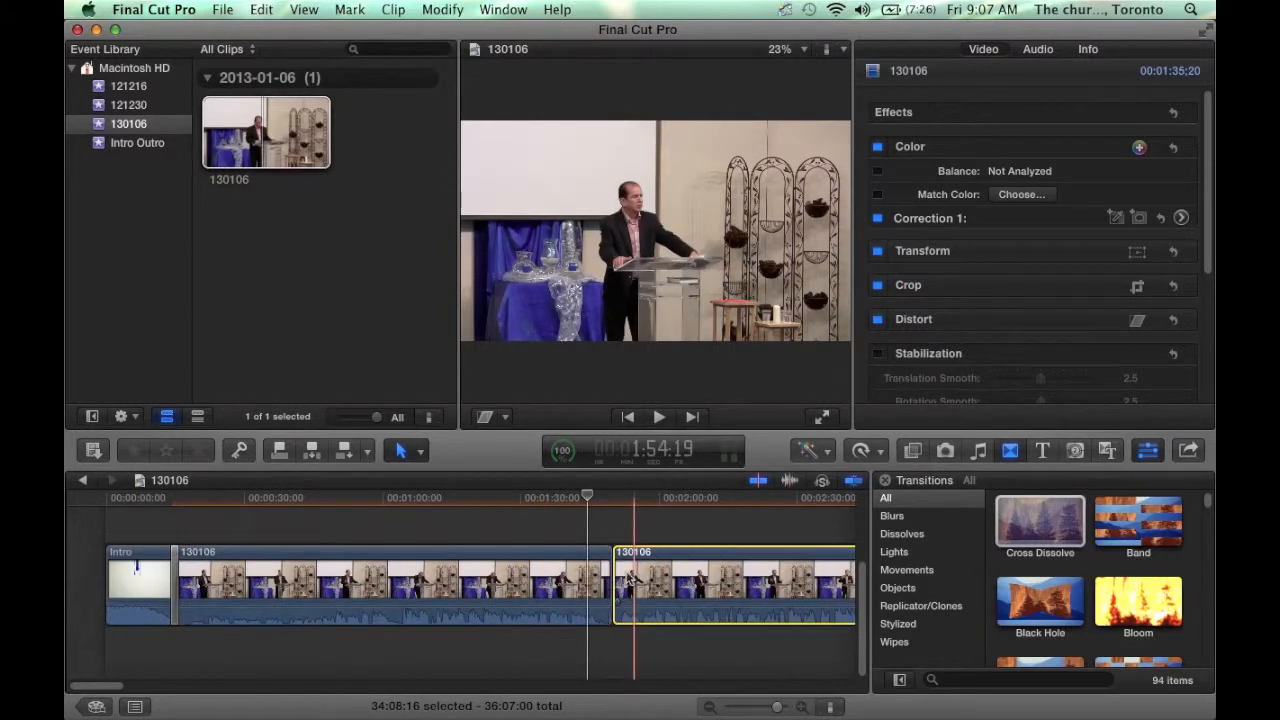
left_click_drag(616, 578, 618, 576)
left_click(592, 572)
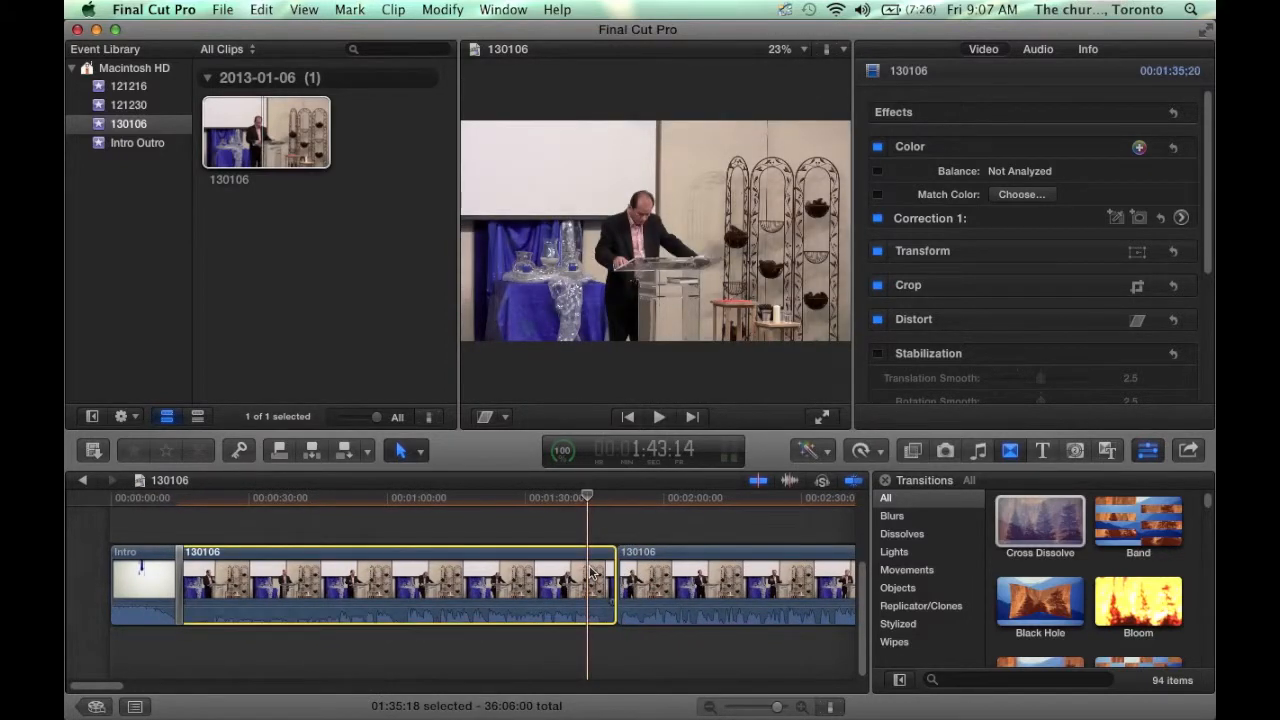
key("Delete")
- Play back the intro's transition into the remaining sermon clip
left_click(178, 522)
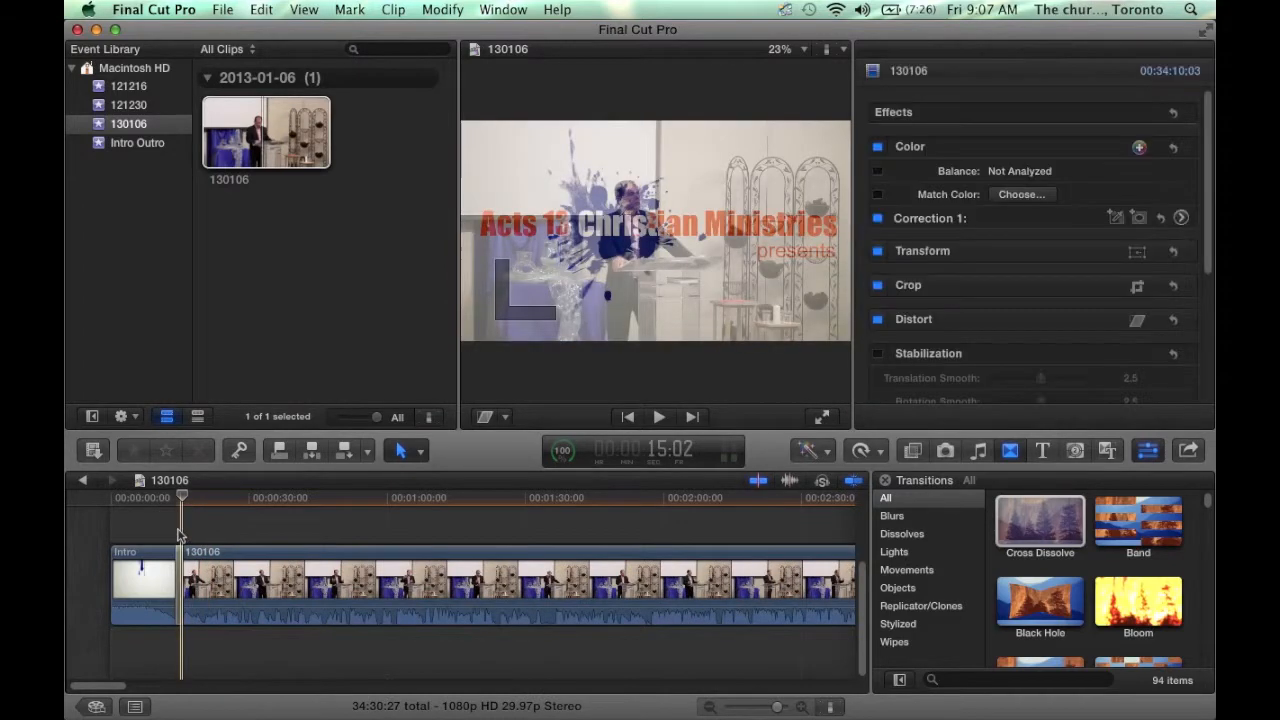
left_click(178, 535)
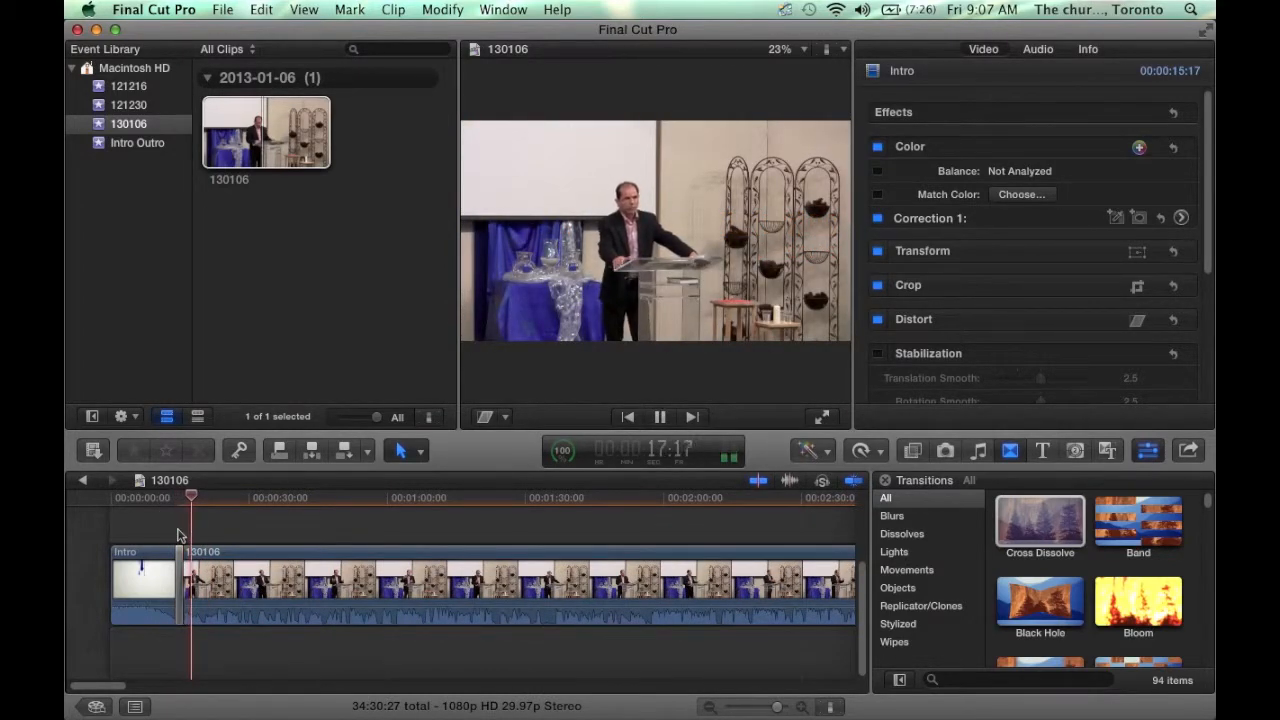
key("space")
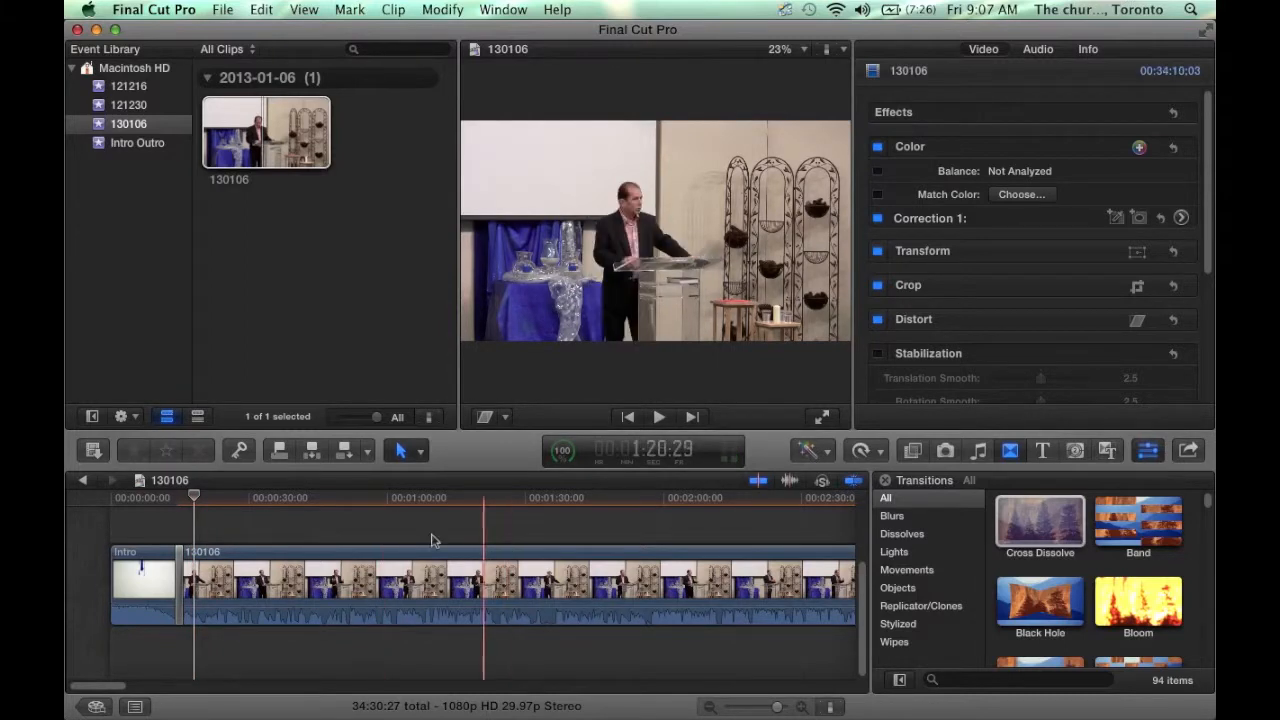
left_click(251, 522)
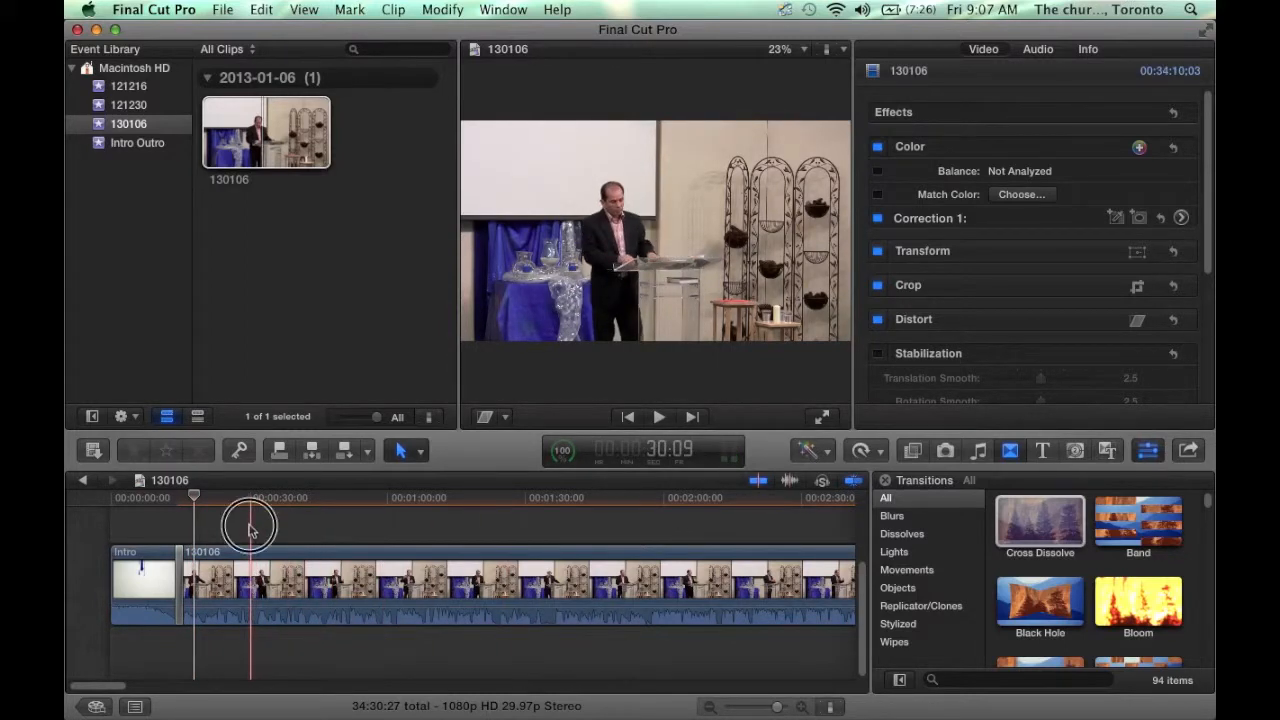
- Drag the Left title from Titles > Lower Thirds above the sermon clip near 0:30
left_click(801, 707)
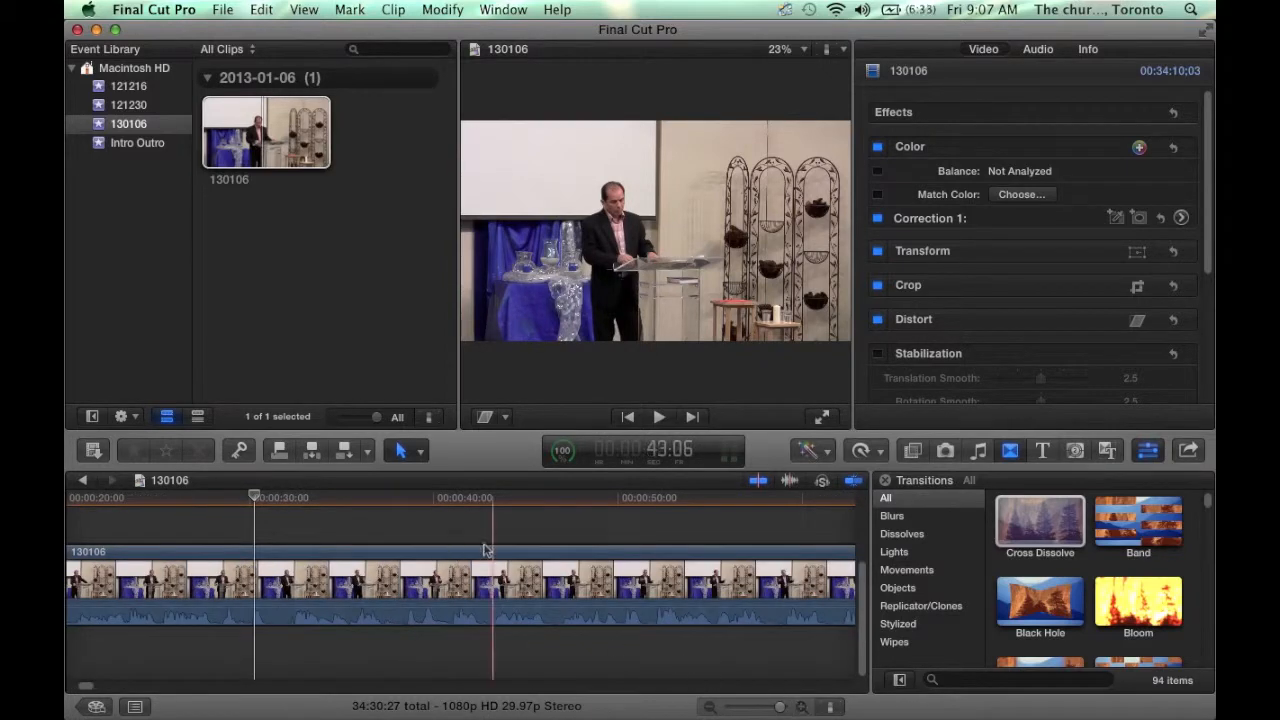
left_click(1040, 520)
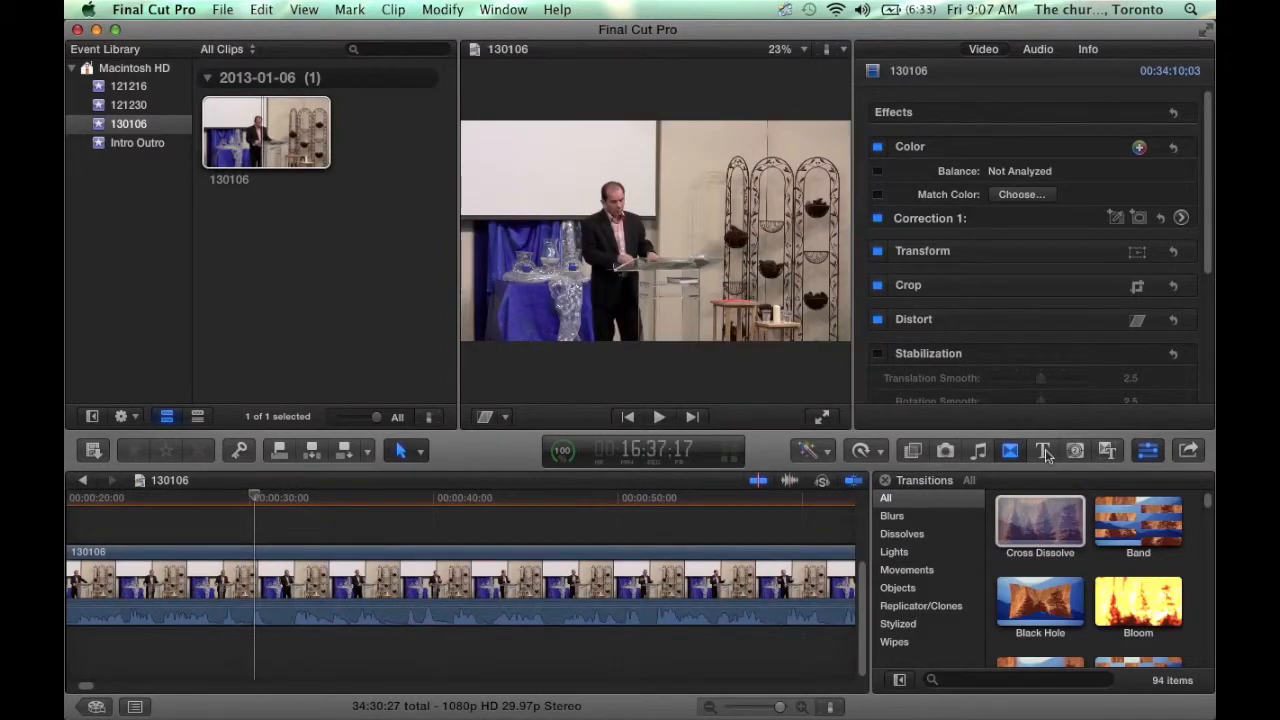
left_click(1043, 451)
left_click(915, 588)
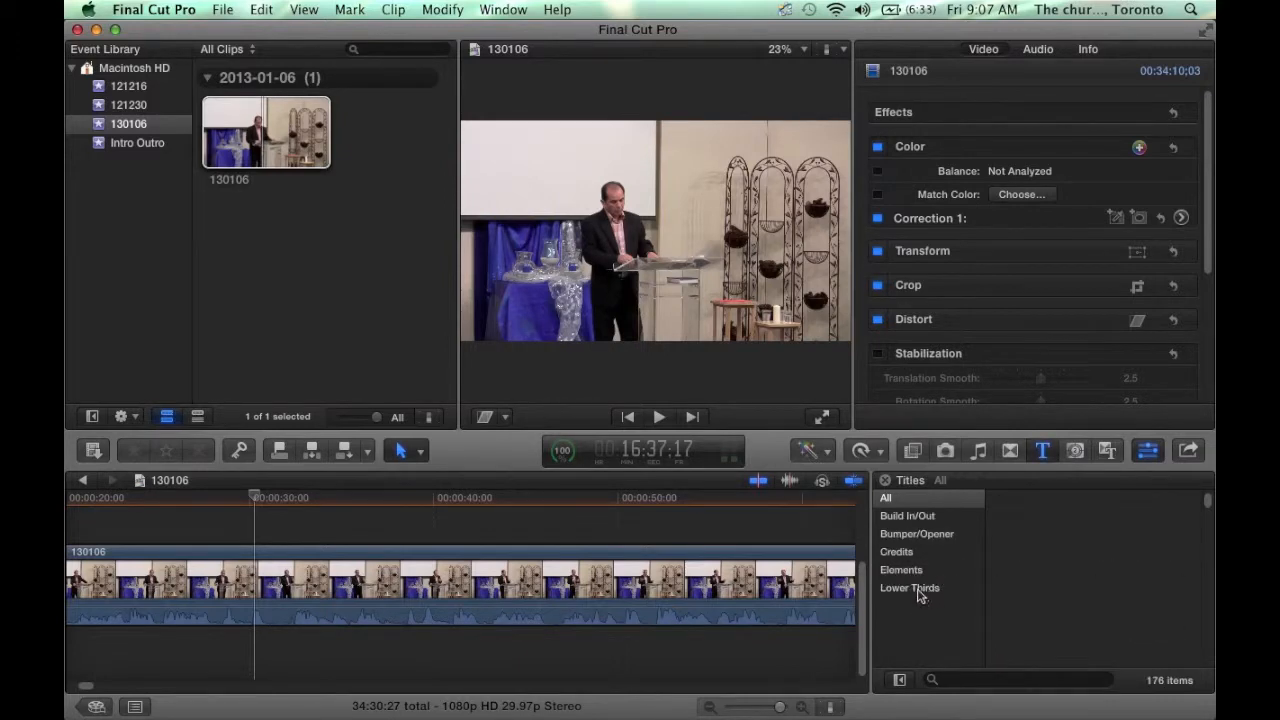
left_click(915, 588)
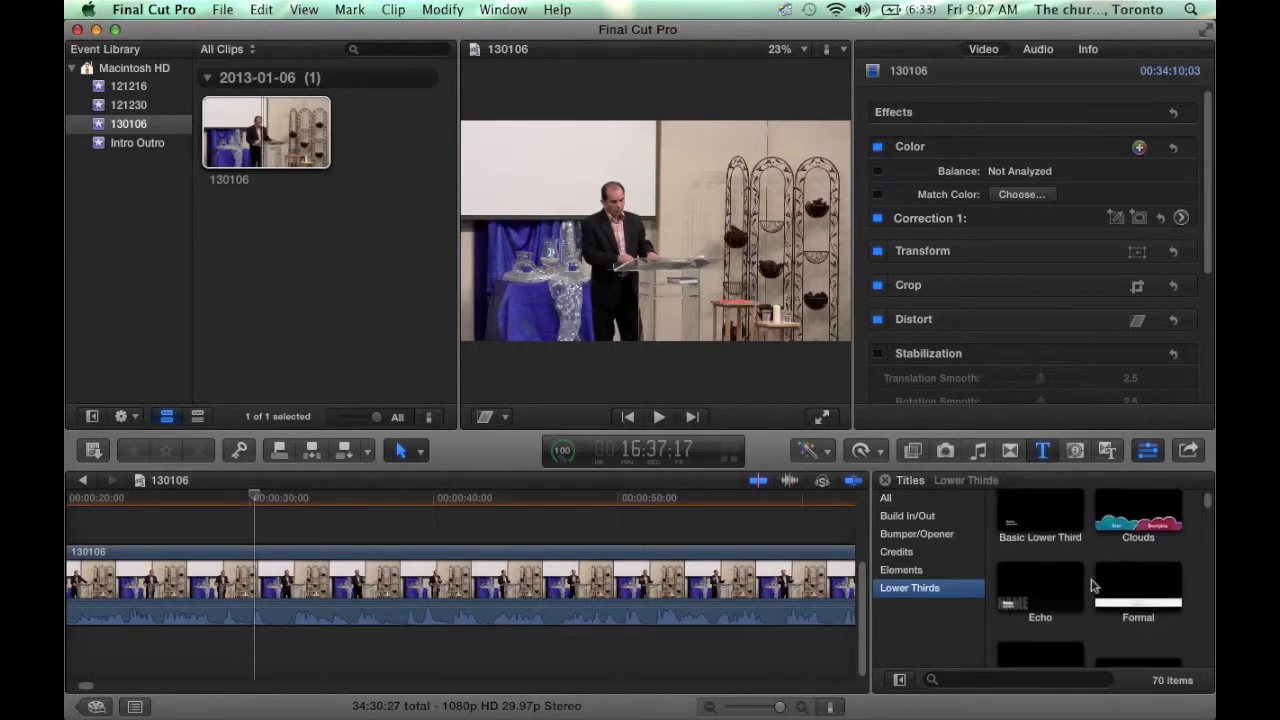
scroll(1093, 586, "down", 15)
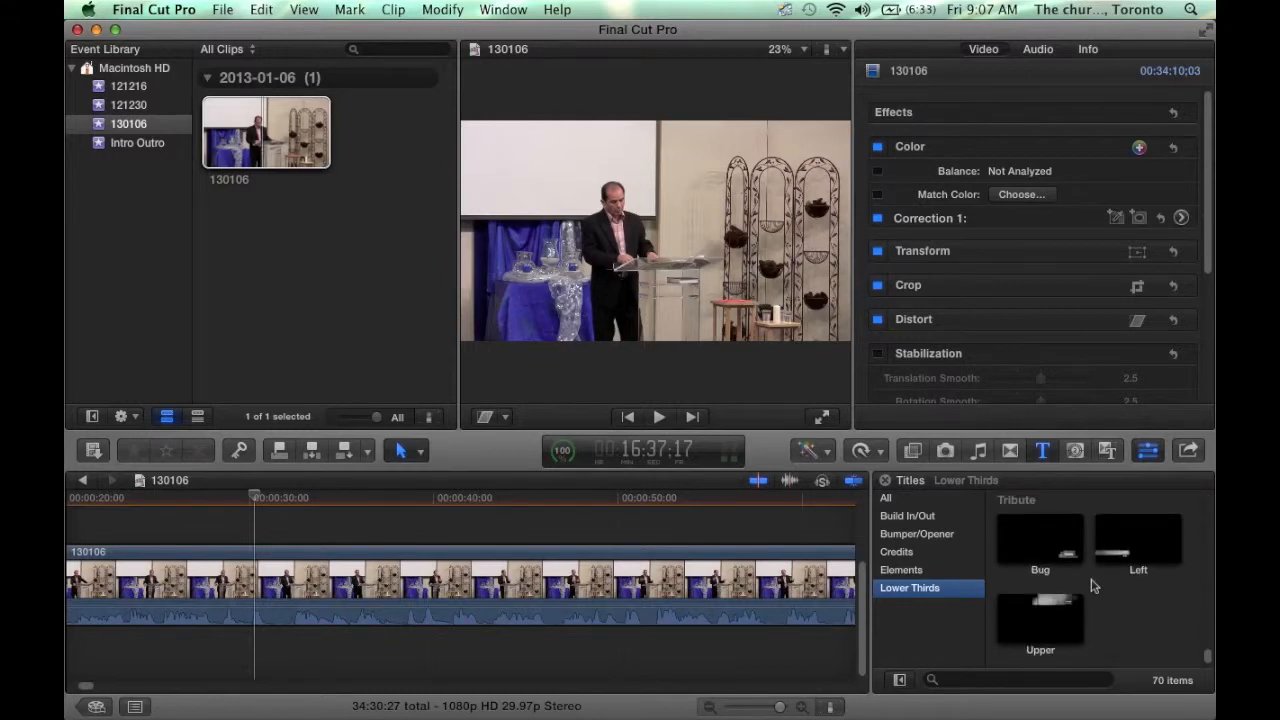
left_click_drag(1133, 545, 251, 531)
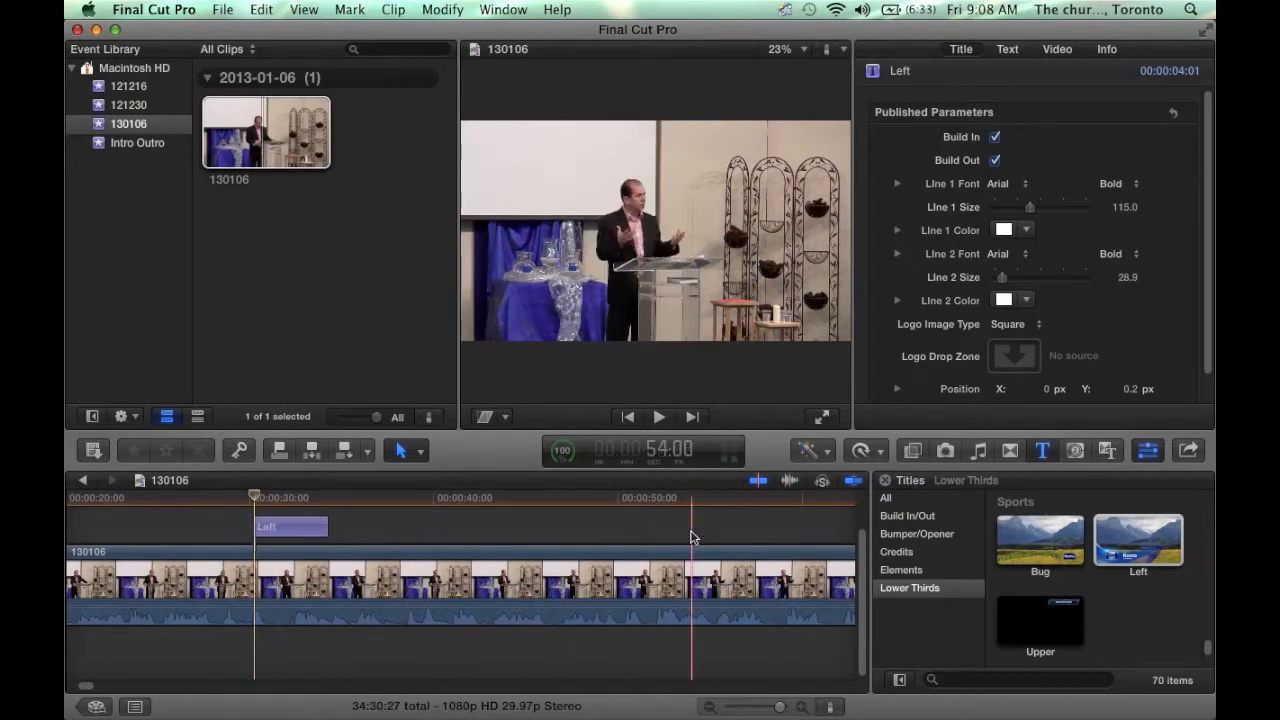
- With snapping off, nudge the Left title a few frames earlier
left_click(858, 481)
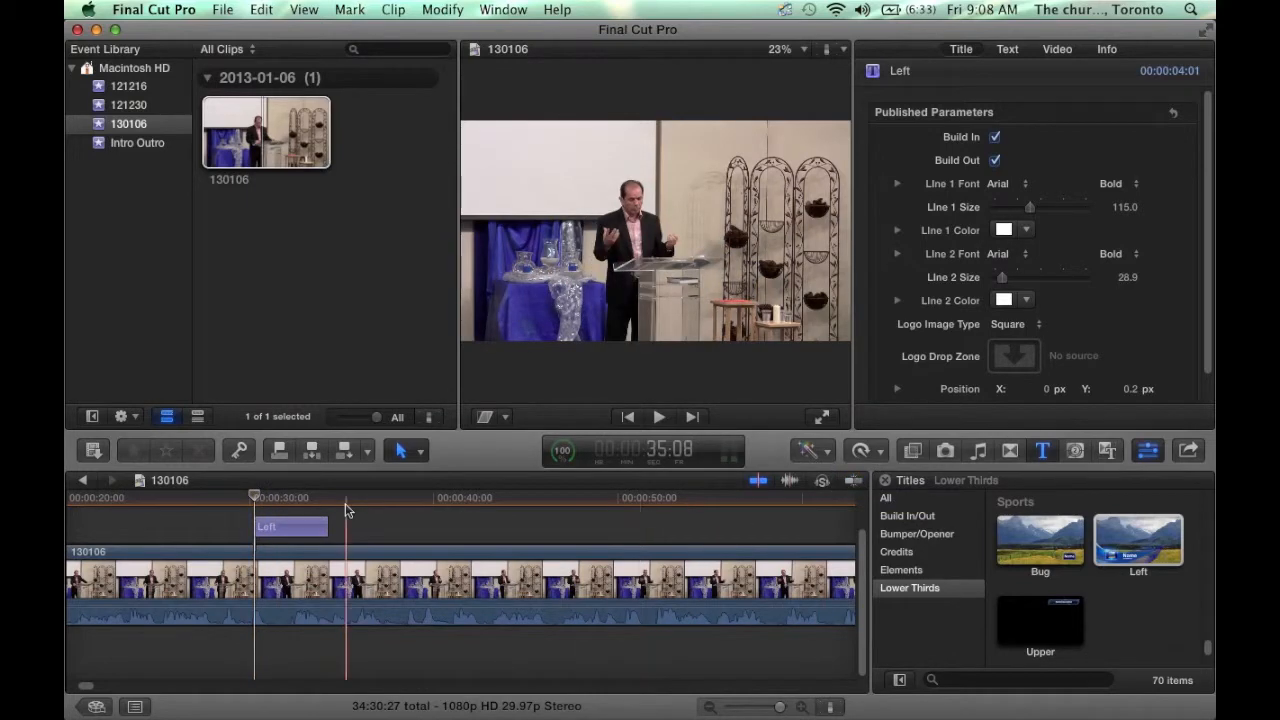
left_click_drag(291, 528, 284, 532)
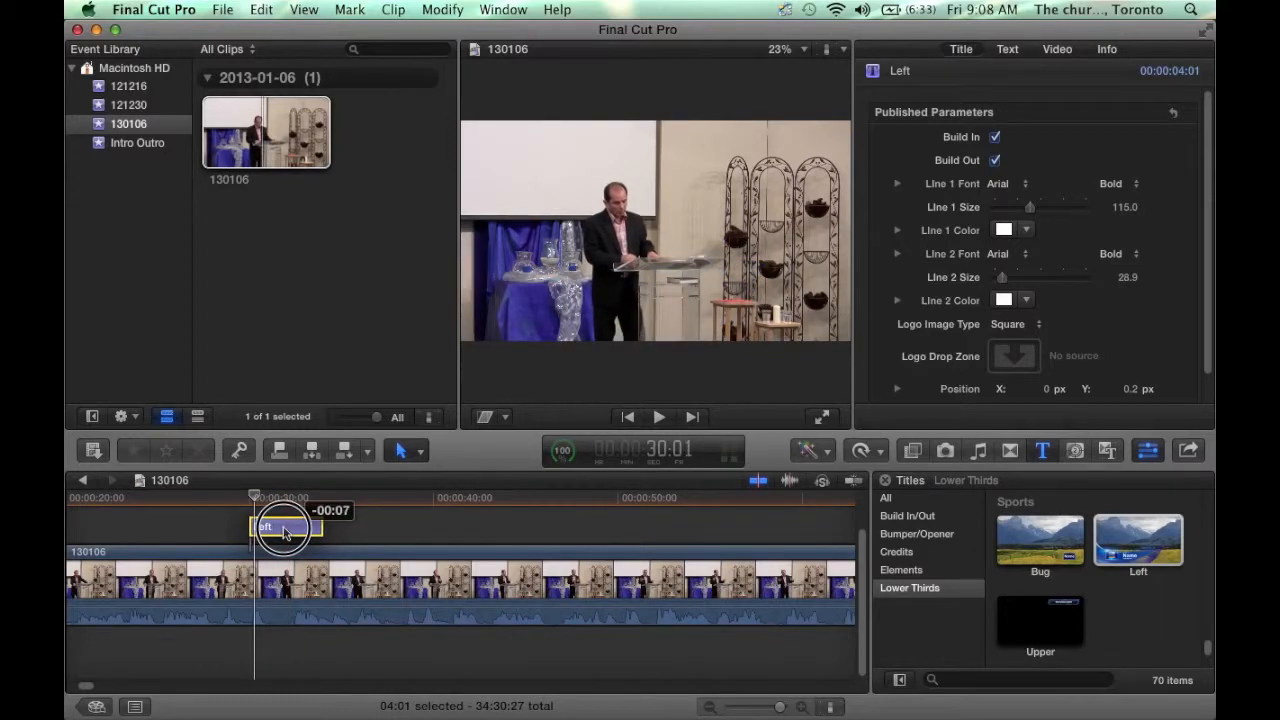
left_click_drag(284, 532, 284, 532)
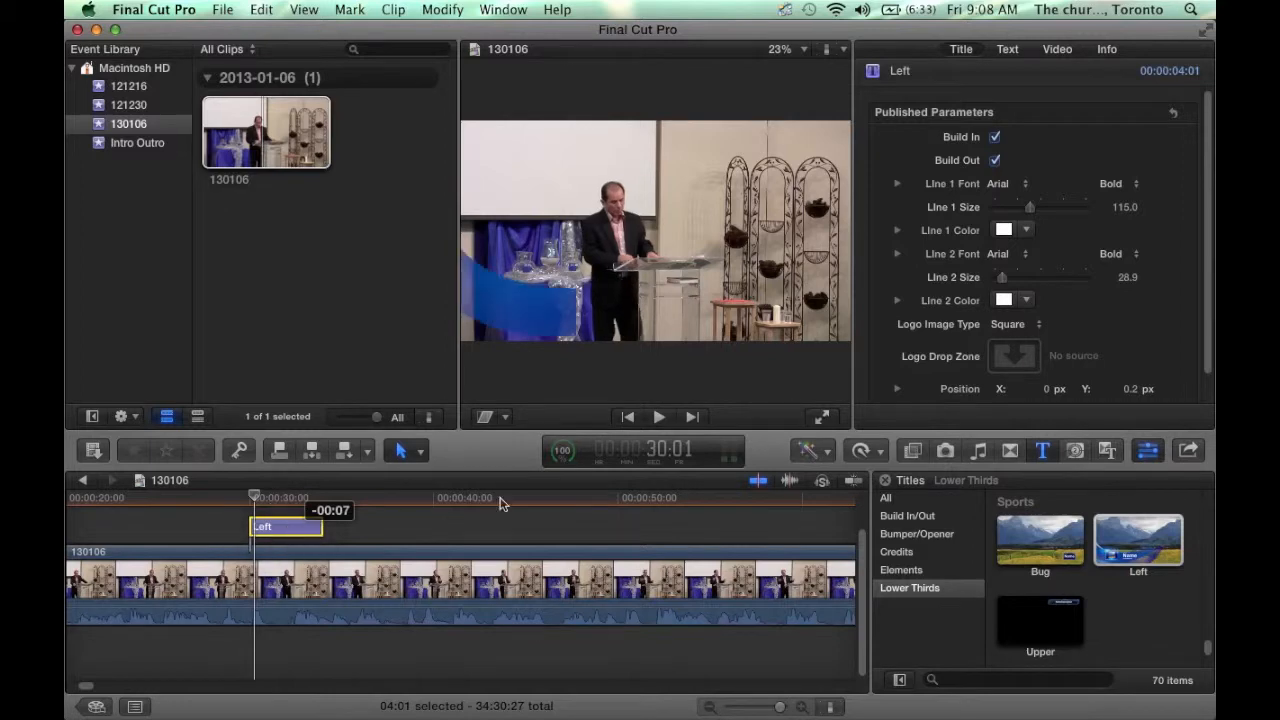
- Change the Left title's duration to 10 seconds
right_click(289, 531)
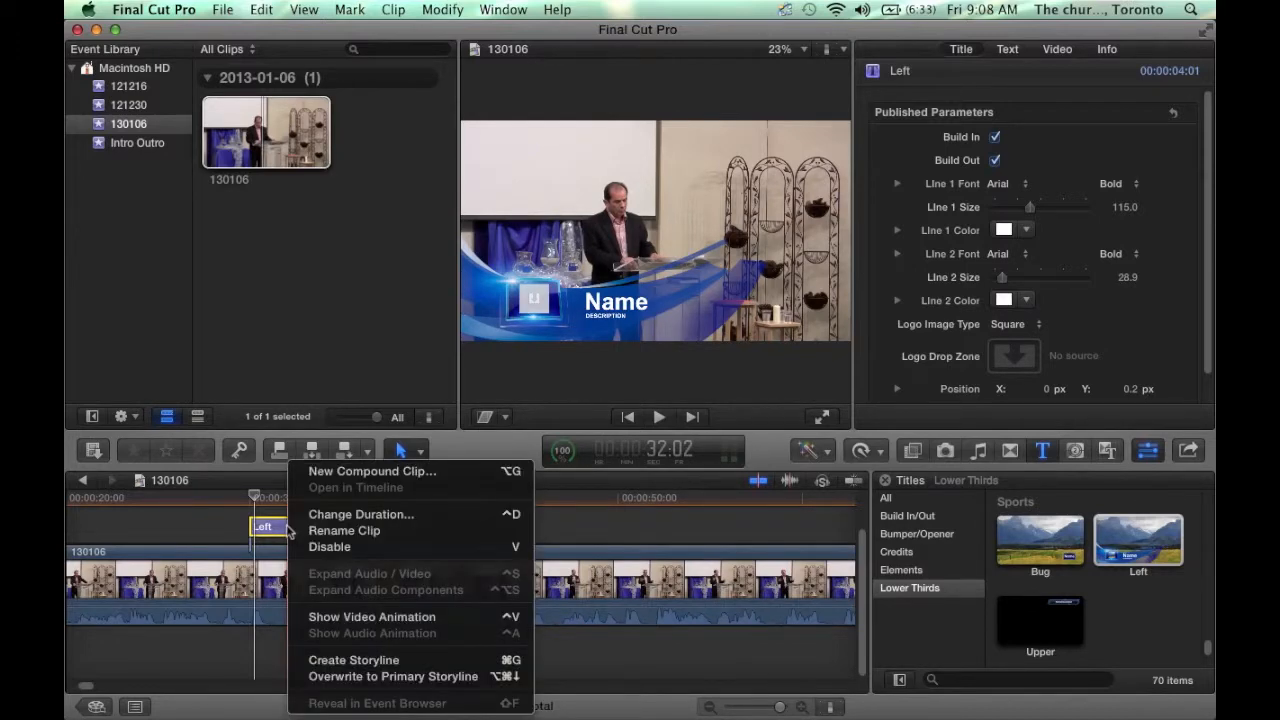
left_click(350, 514)
type("10:00")
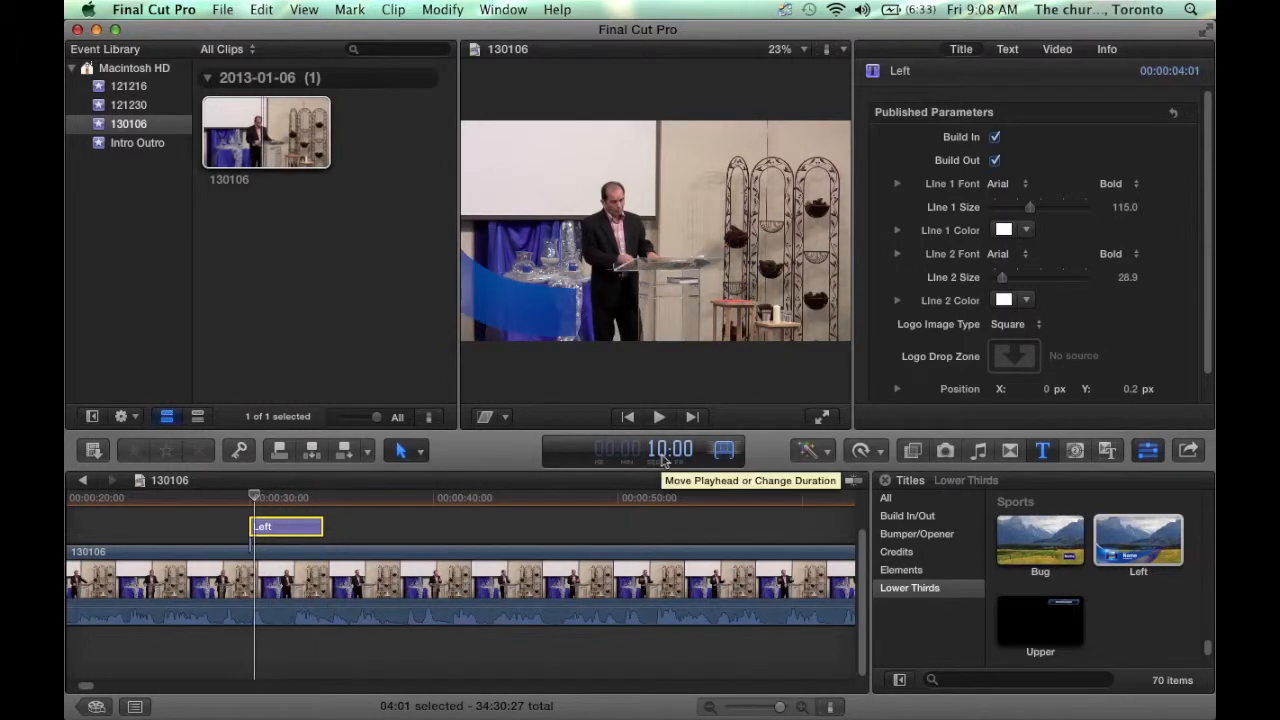
key("Return")
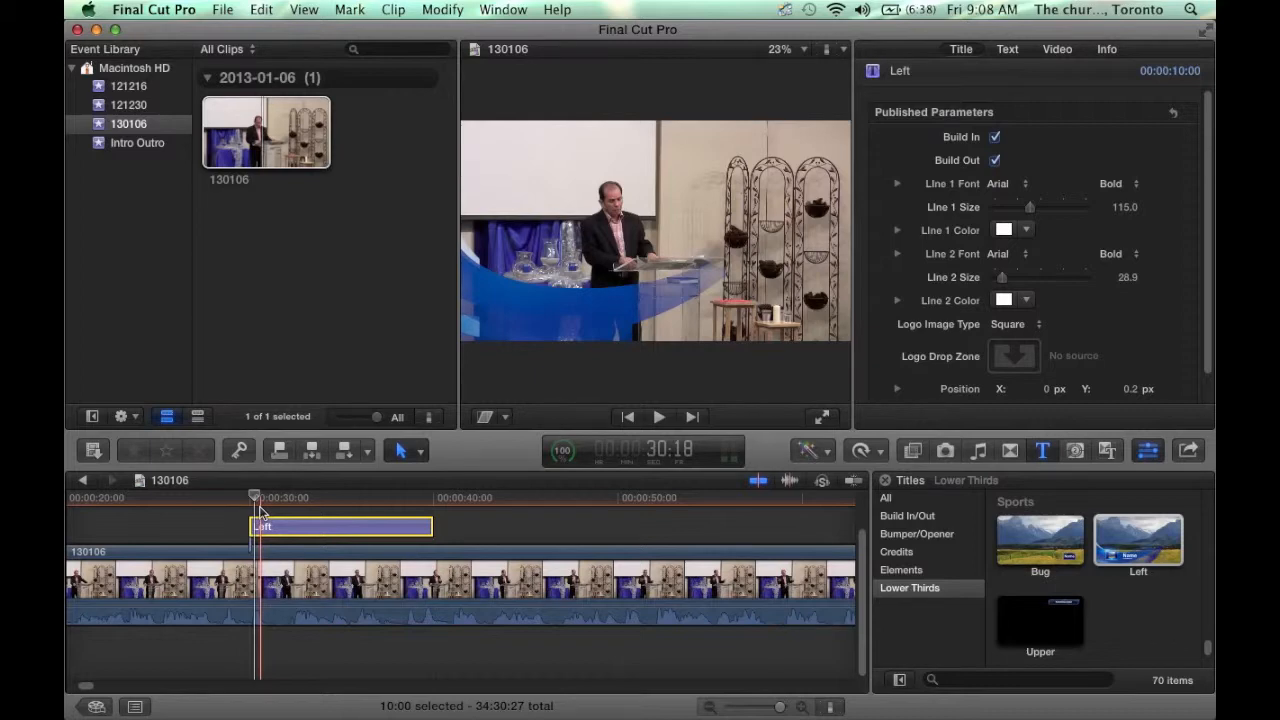
- Select the Left title and start editing its 'Name' text, checking the sermon title elsewhere
left_click(420, 513)
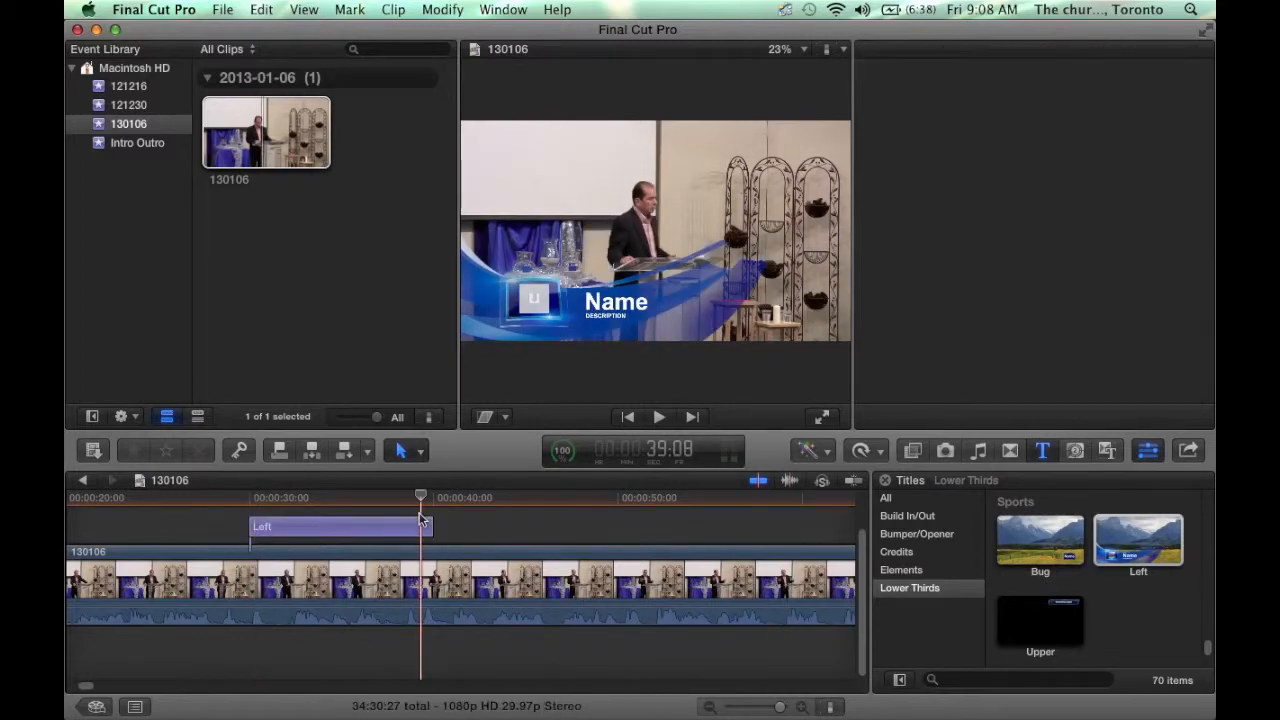
left_click(420, 520)
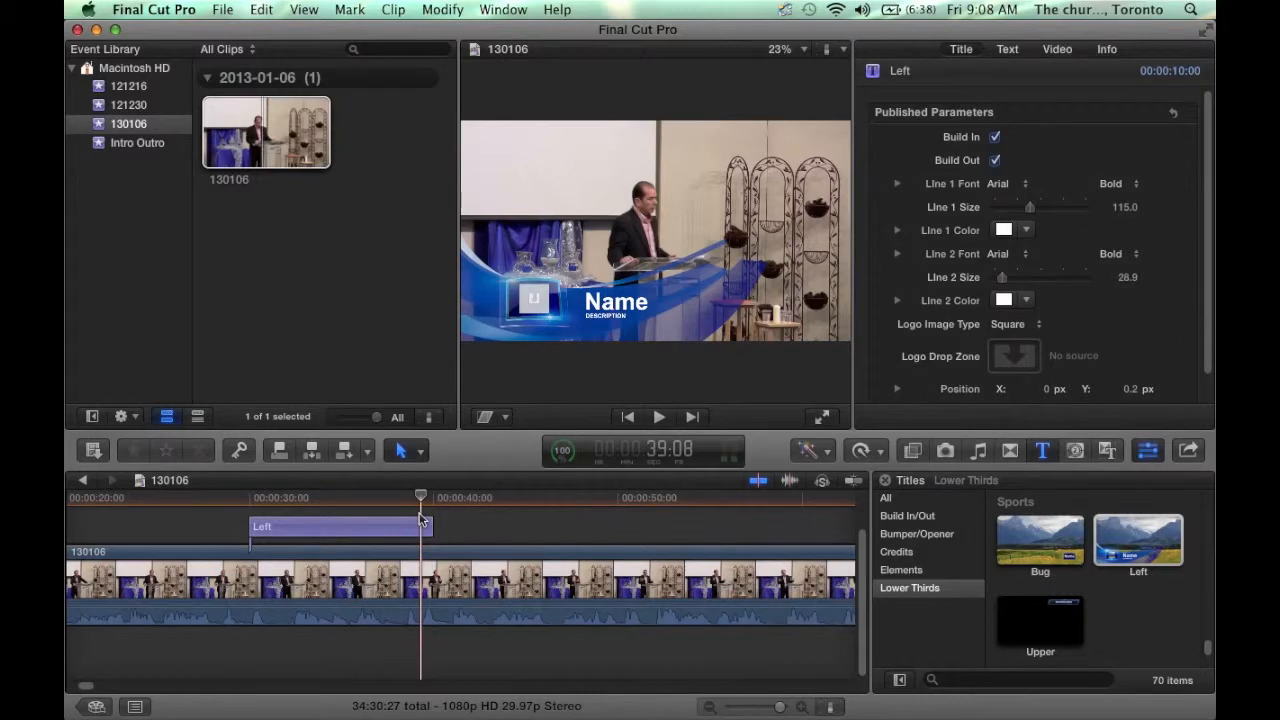
double_click(610, 304)
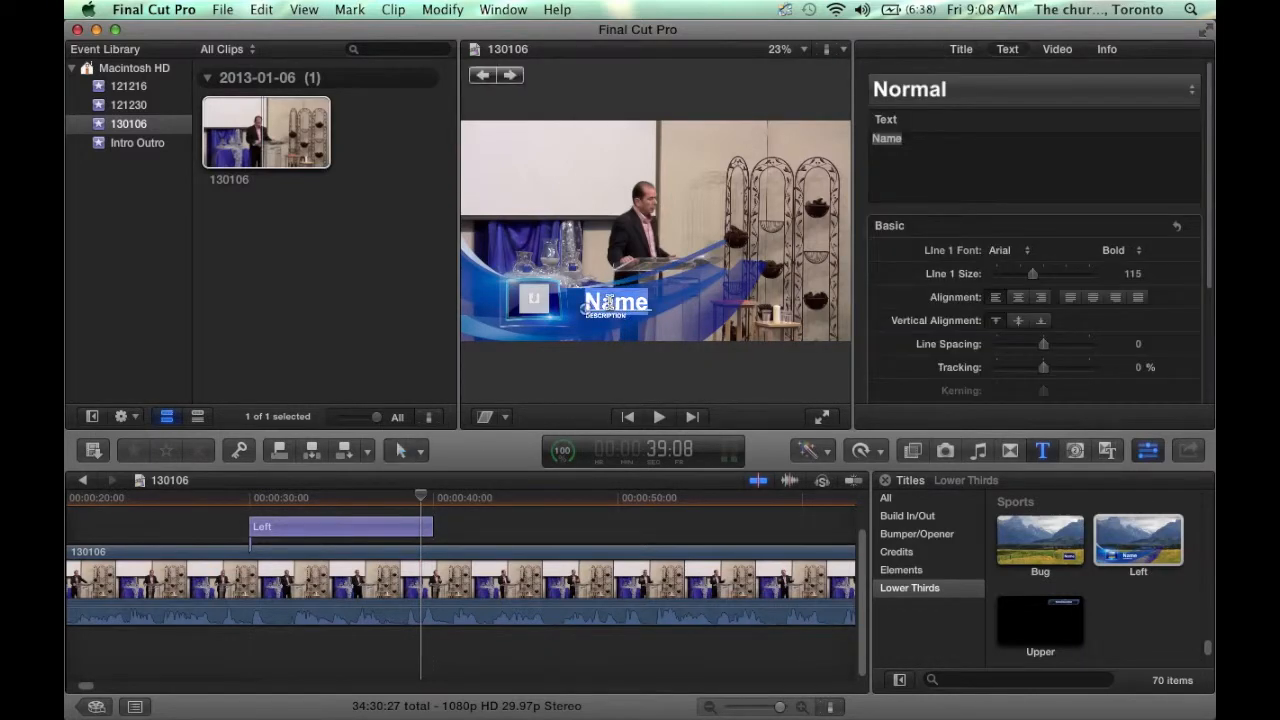
key("super+Tab")
key("super+Tab")
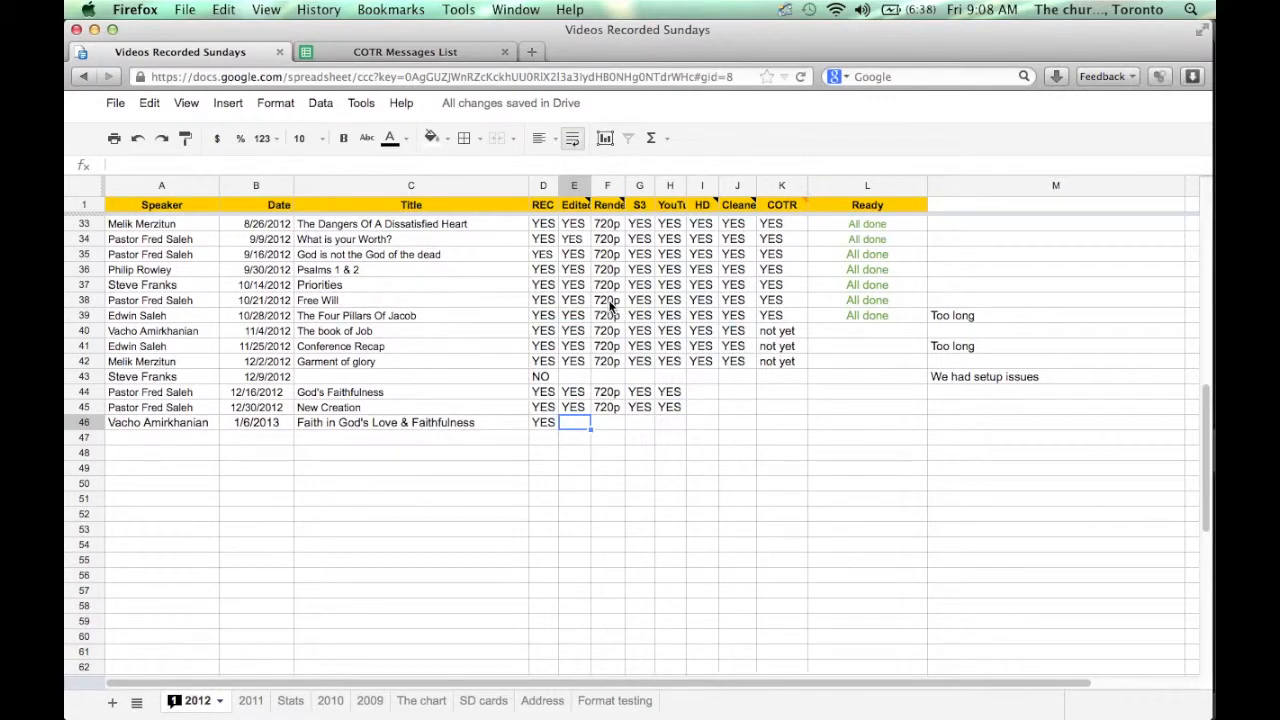
key("super+Tab")
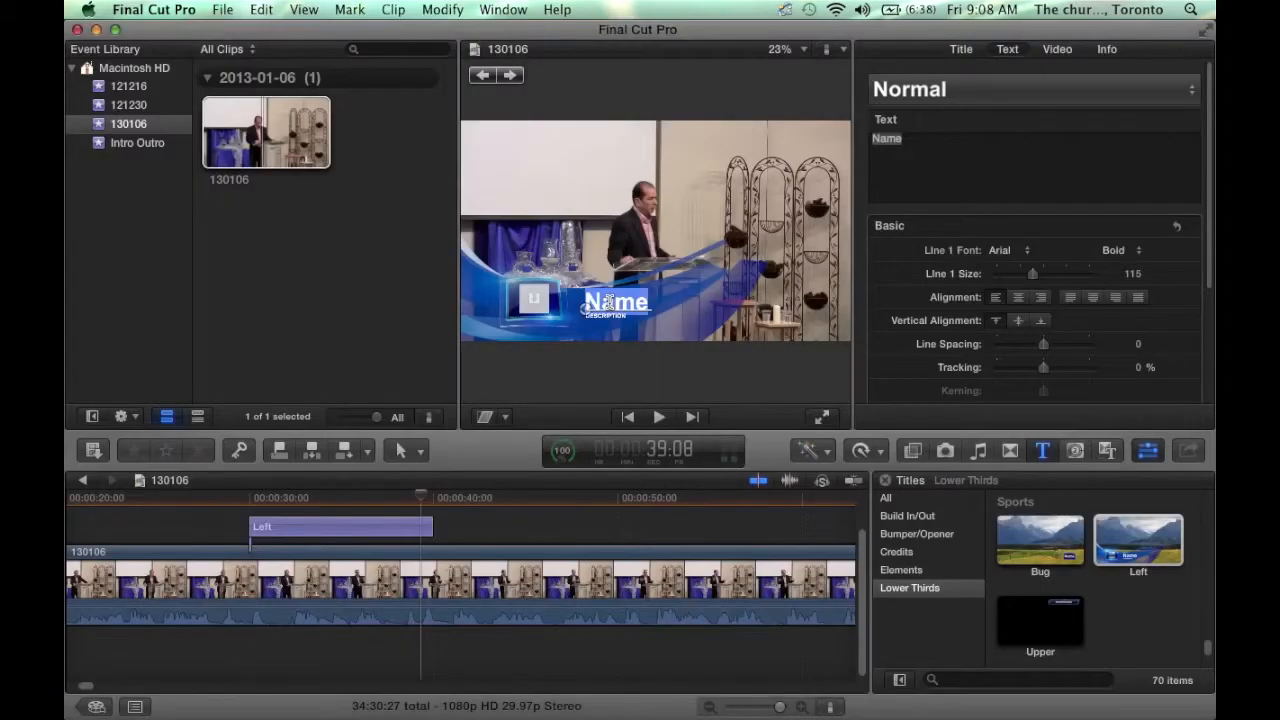
- Enter 'Faith in God's love & faithfulness' as line 1 and shrink it to size 74
type("Faith in ")
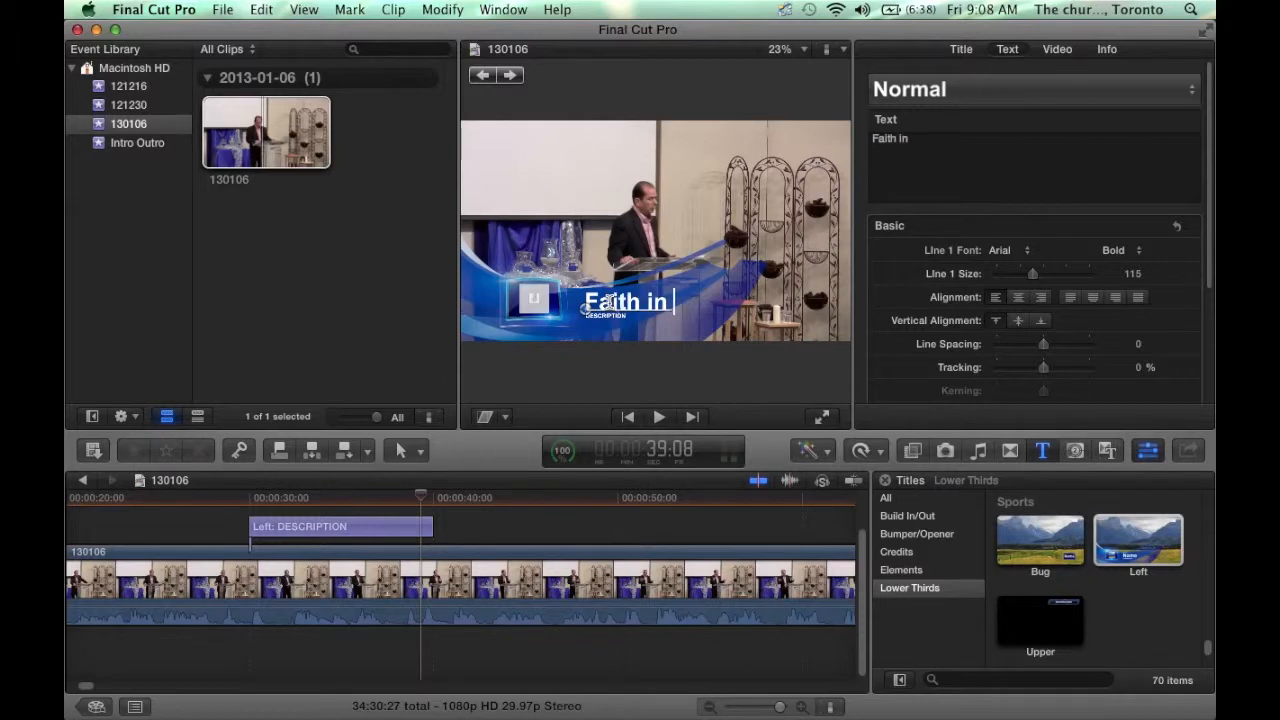
type("God's l")
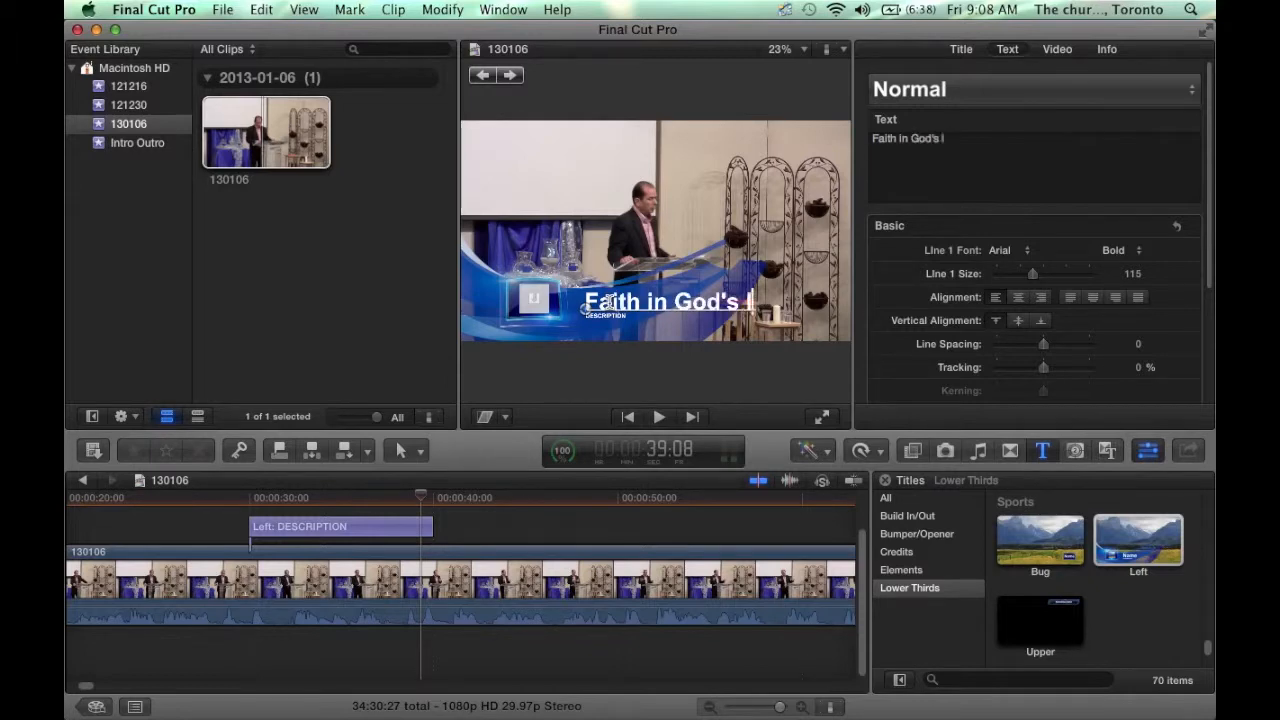
type("ove & faithfulness")
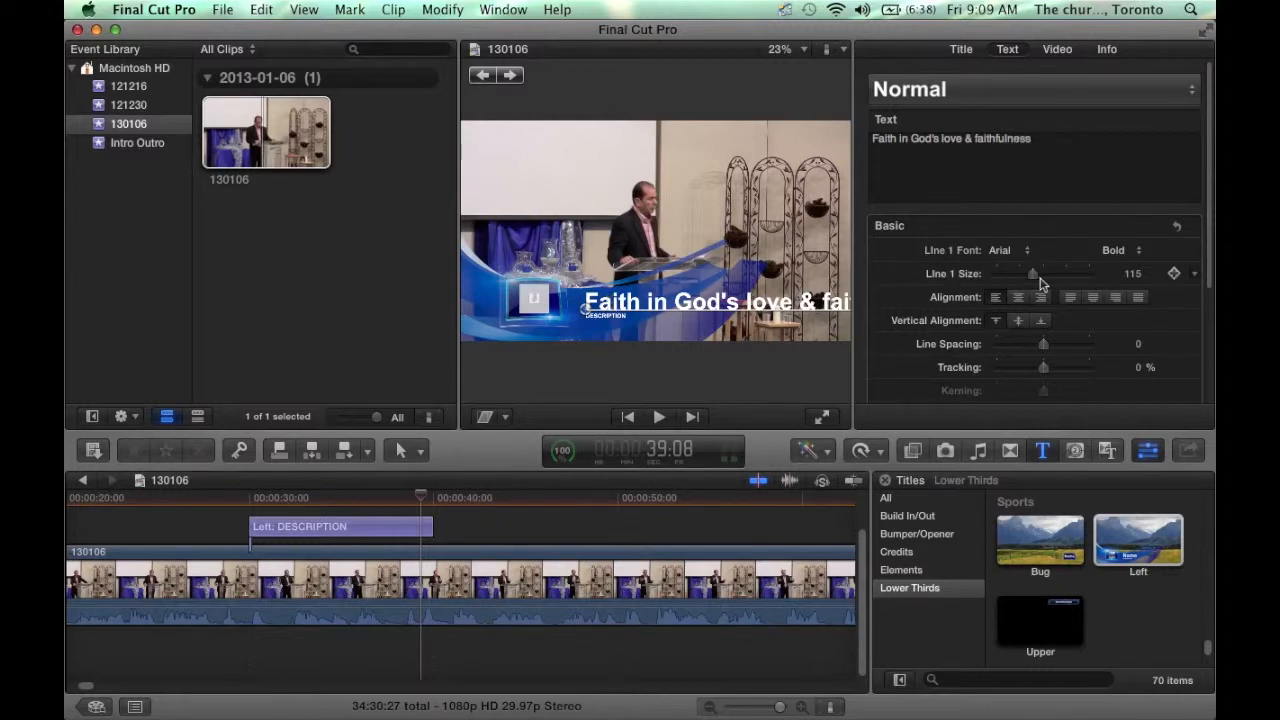
left_click_drag(1037, 279, 1021, 277)
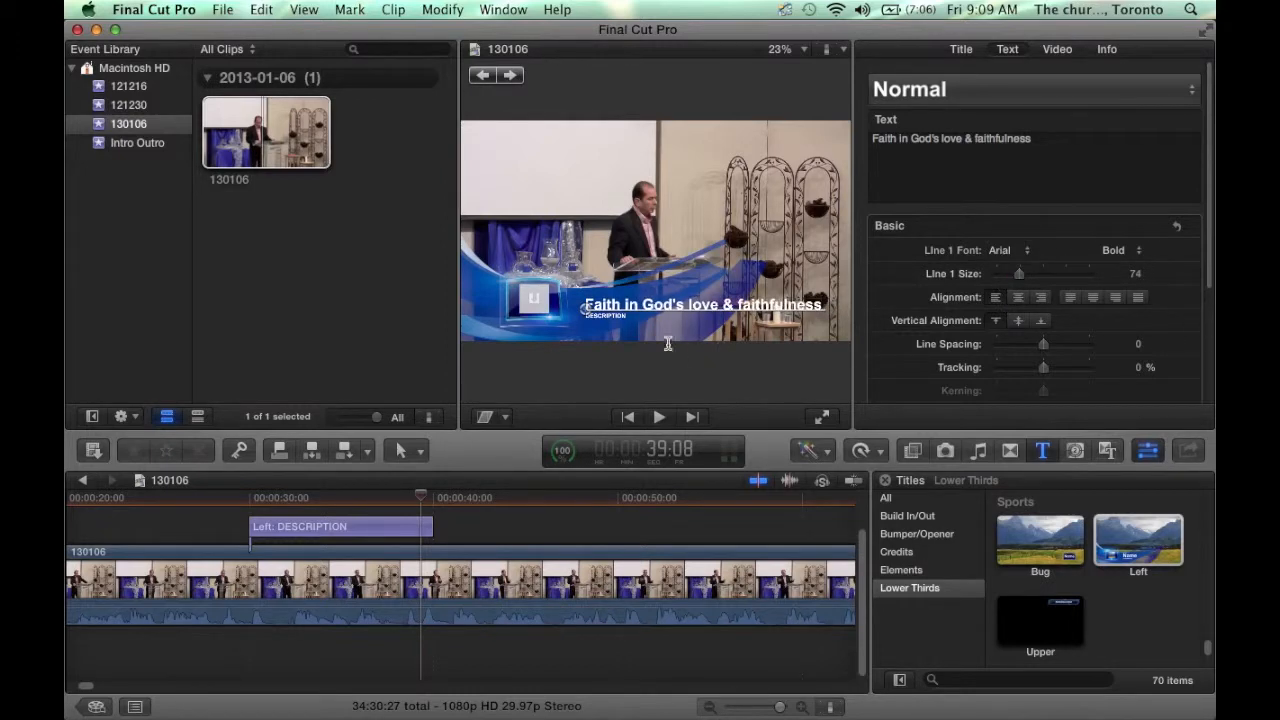
left_click(608, 316)
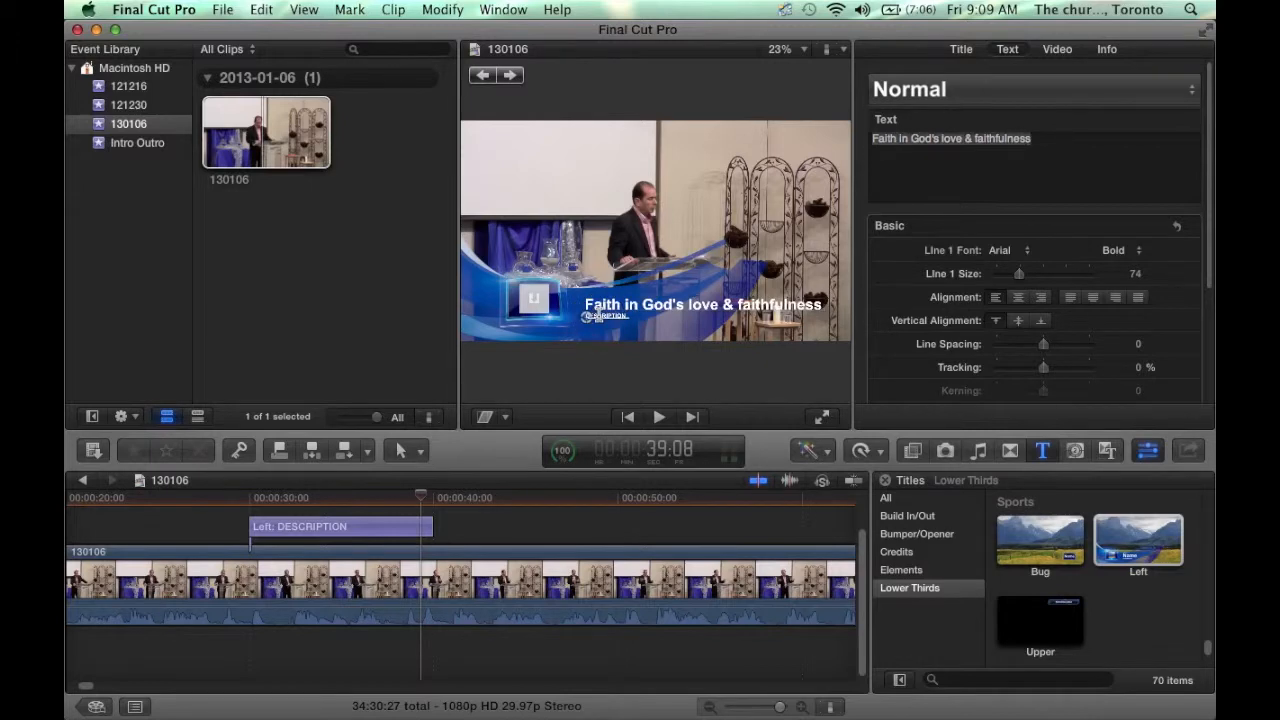
- Replace the DESCRIPTION placeholder with the speaker's name and dismiss the spelling suggestion
double_click(594, 316)
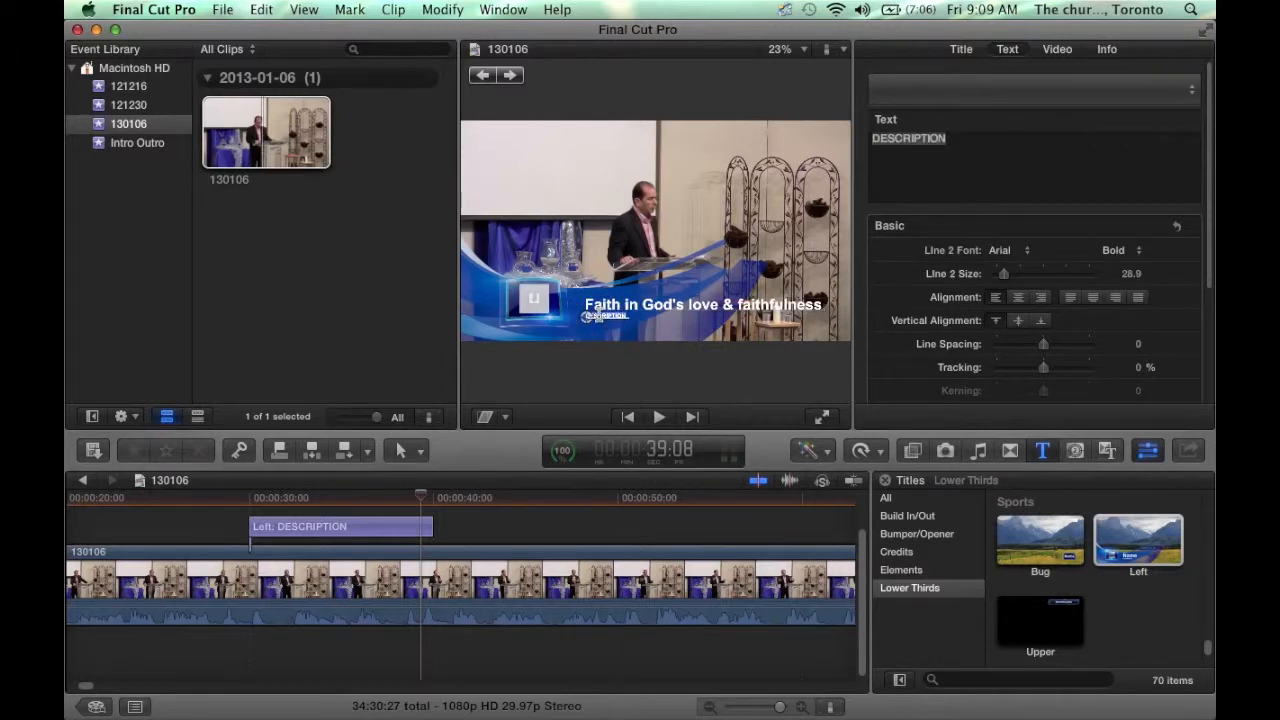
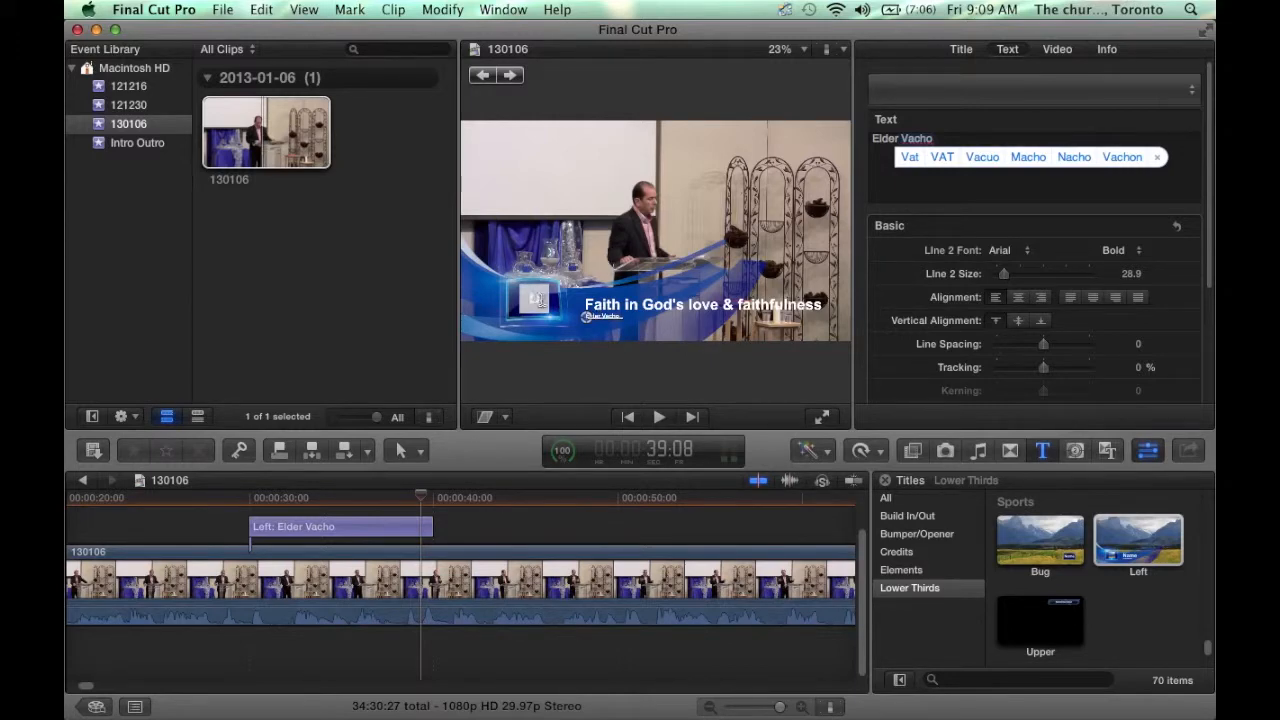
key("Escape")
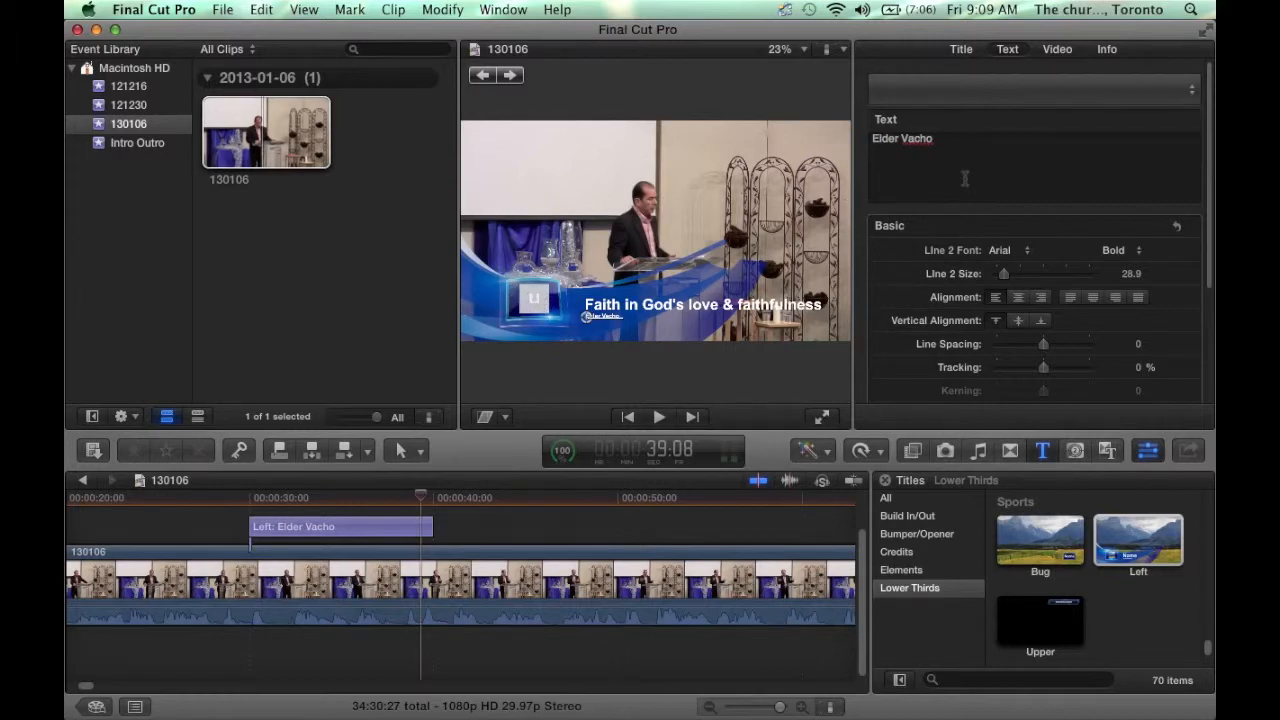
- Hide and restore the Inspector, then scroll through the title's parameters
left_click(1148, 453)
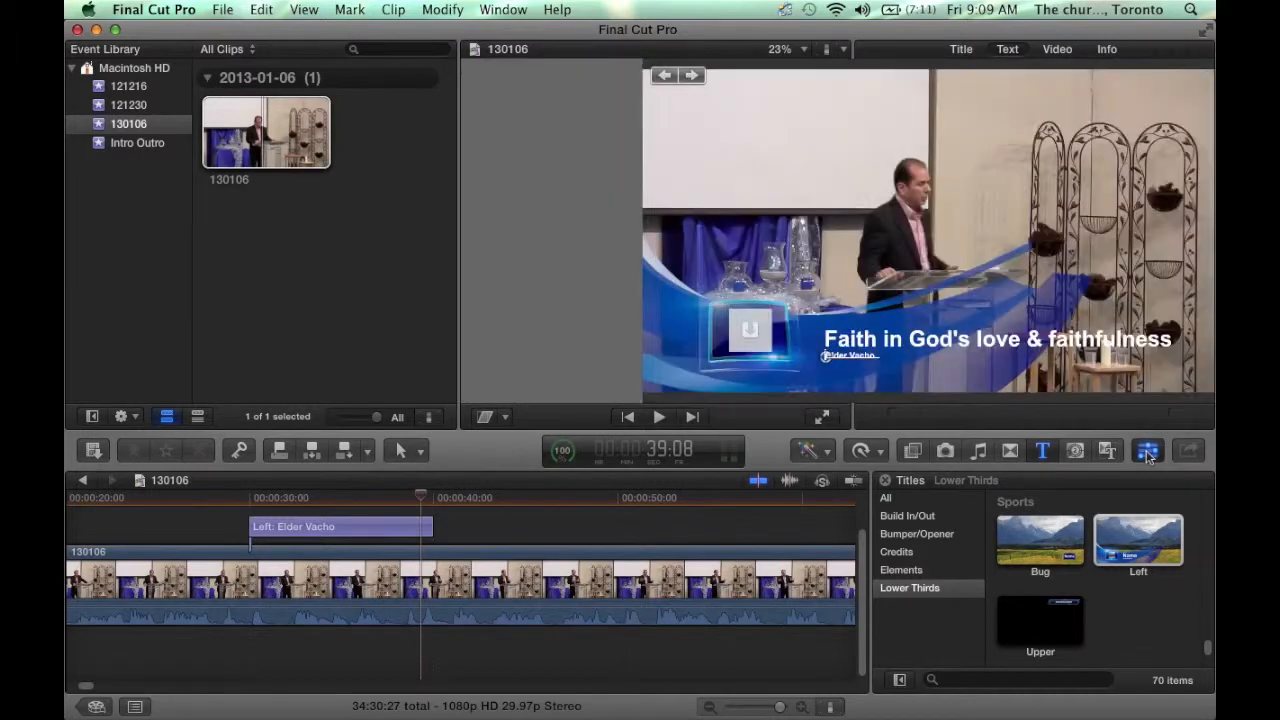
left_click(1148, 453)
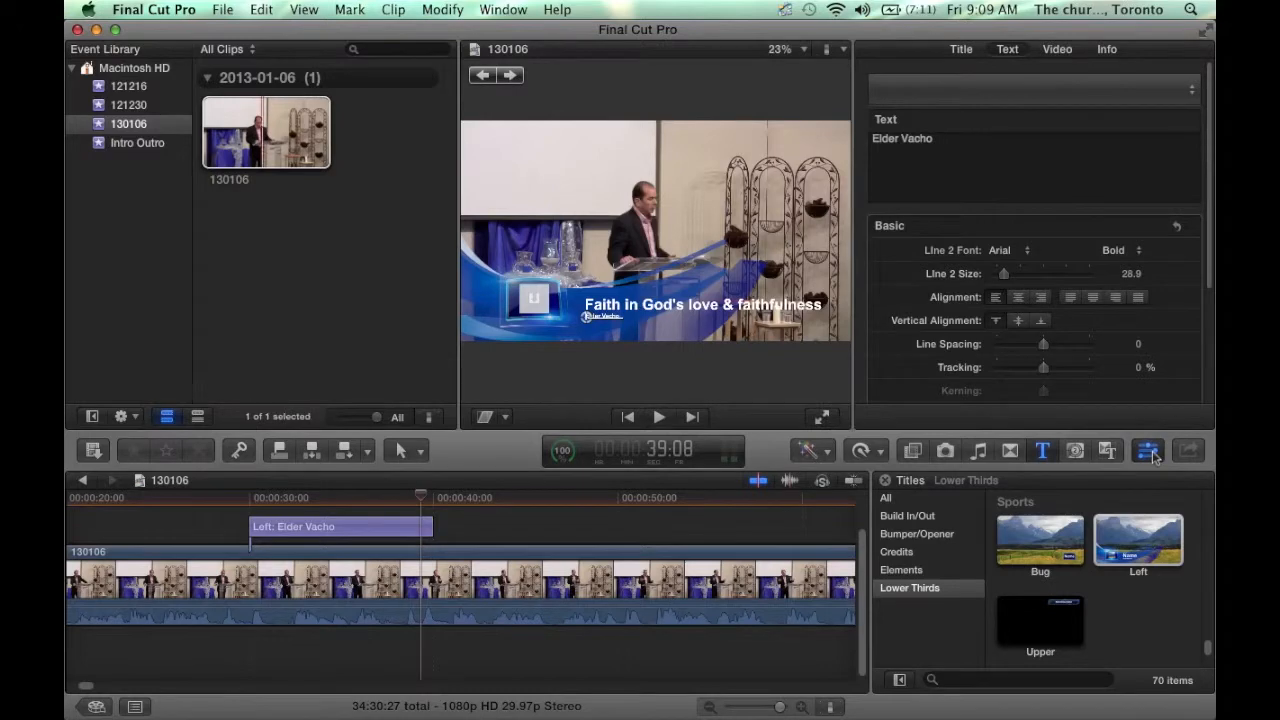
scroll(1208, 371, "down", 4)
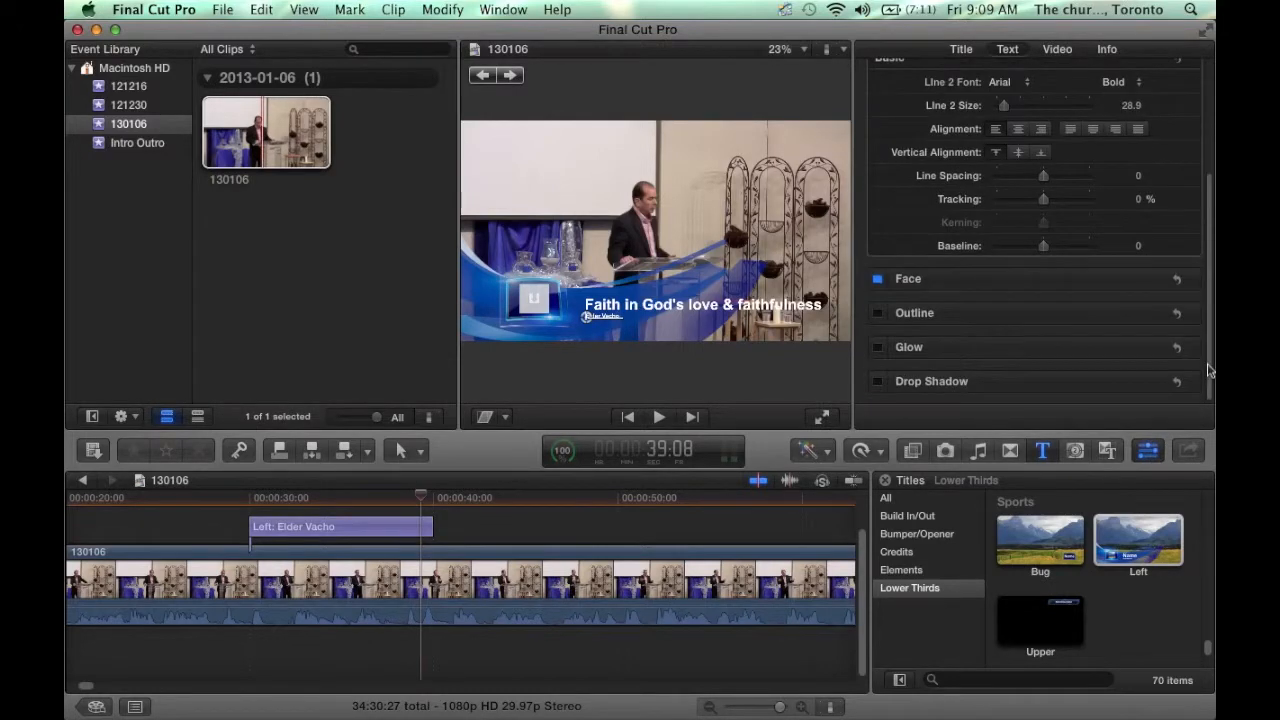
scroll(1208, 371, "up", 4)
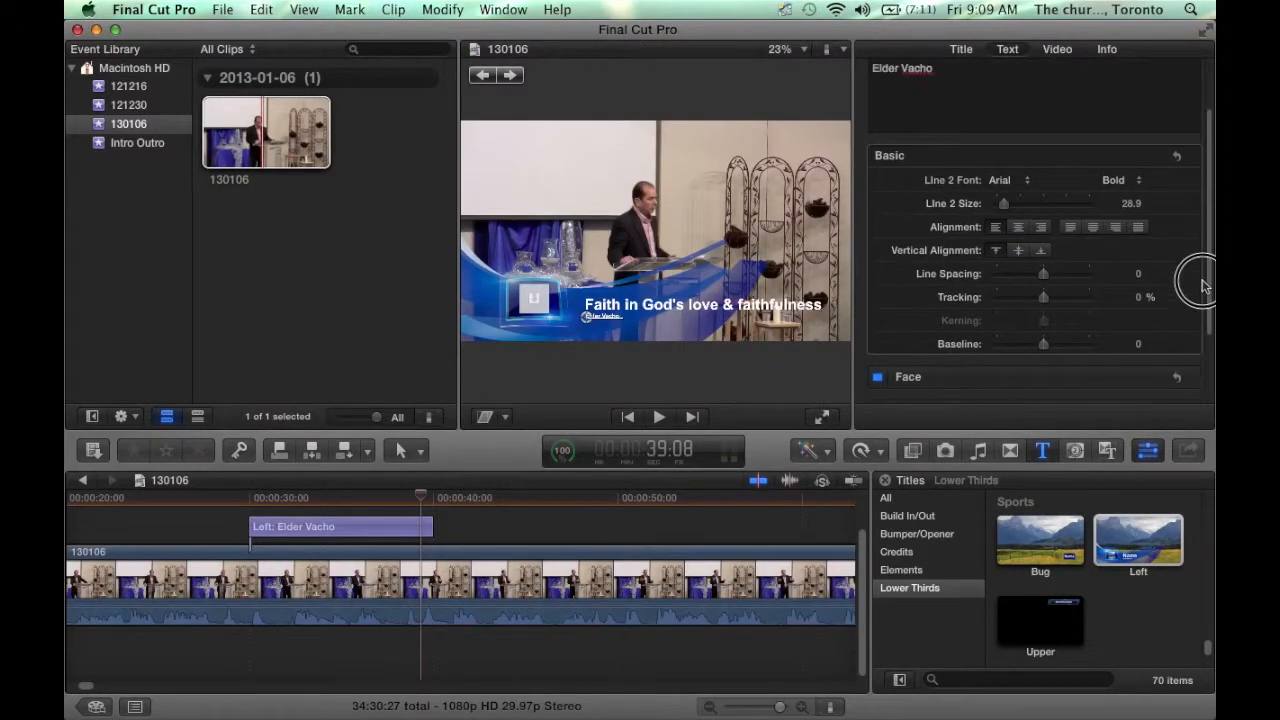
scroll(1203, 310, "down", 3)
scroll(1208, 354, "down", 2)
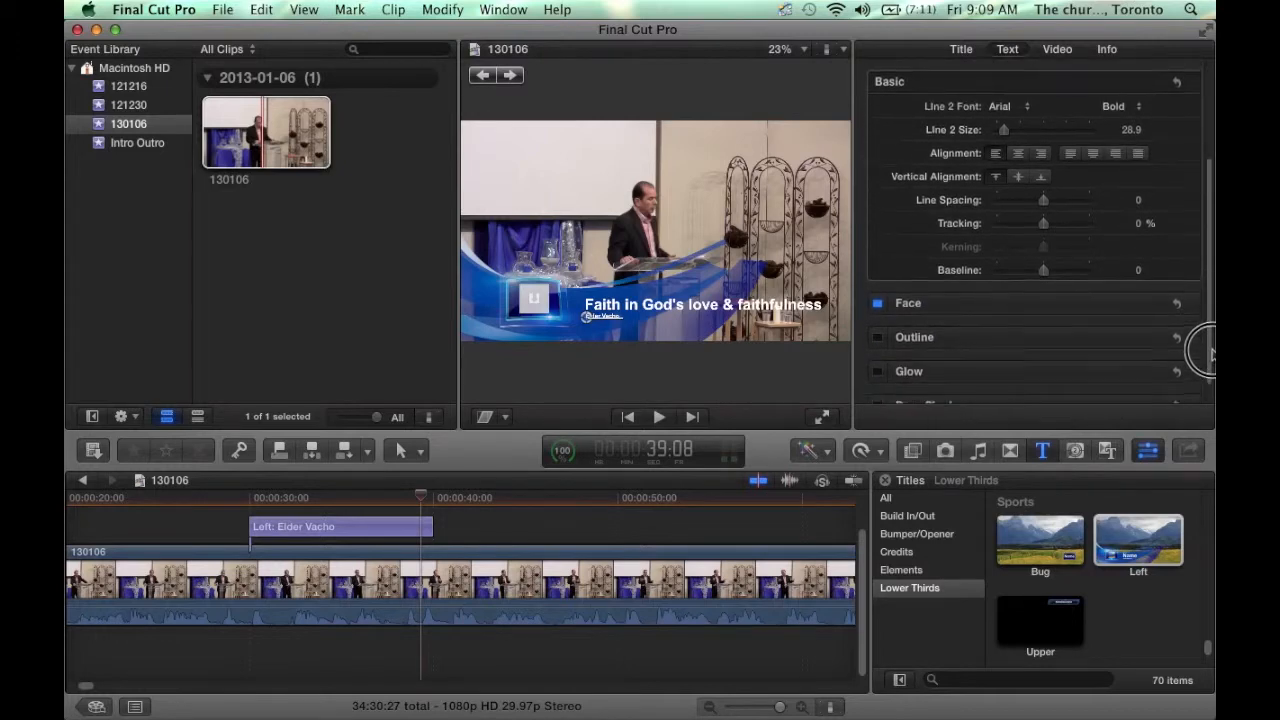
scroll(1186, 166, "up", 5)
- Fill the title's Logo Drop Zone with a frame from the 130106 sermon clip
left_click(961, 50)
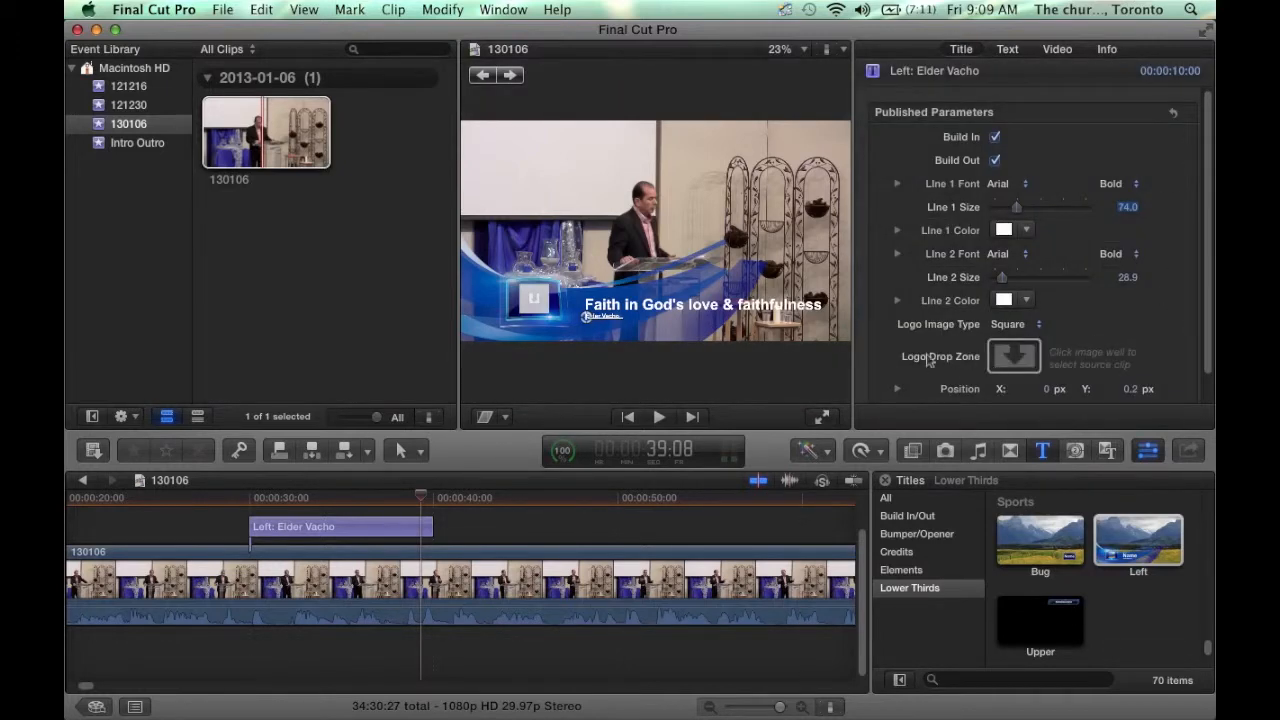
left_click(1014, 356)
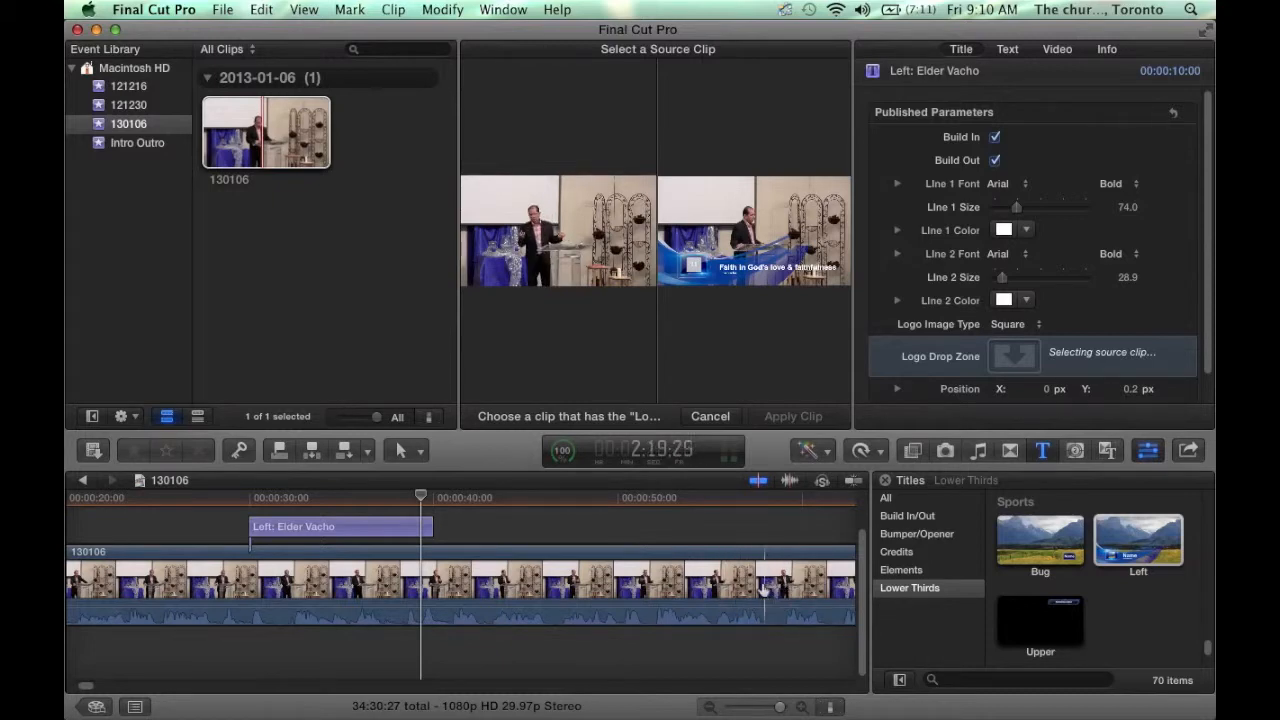
left_click(733, 588)
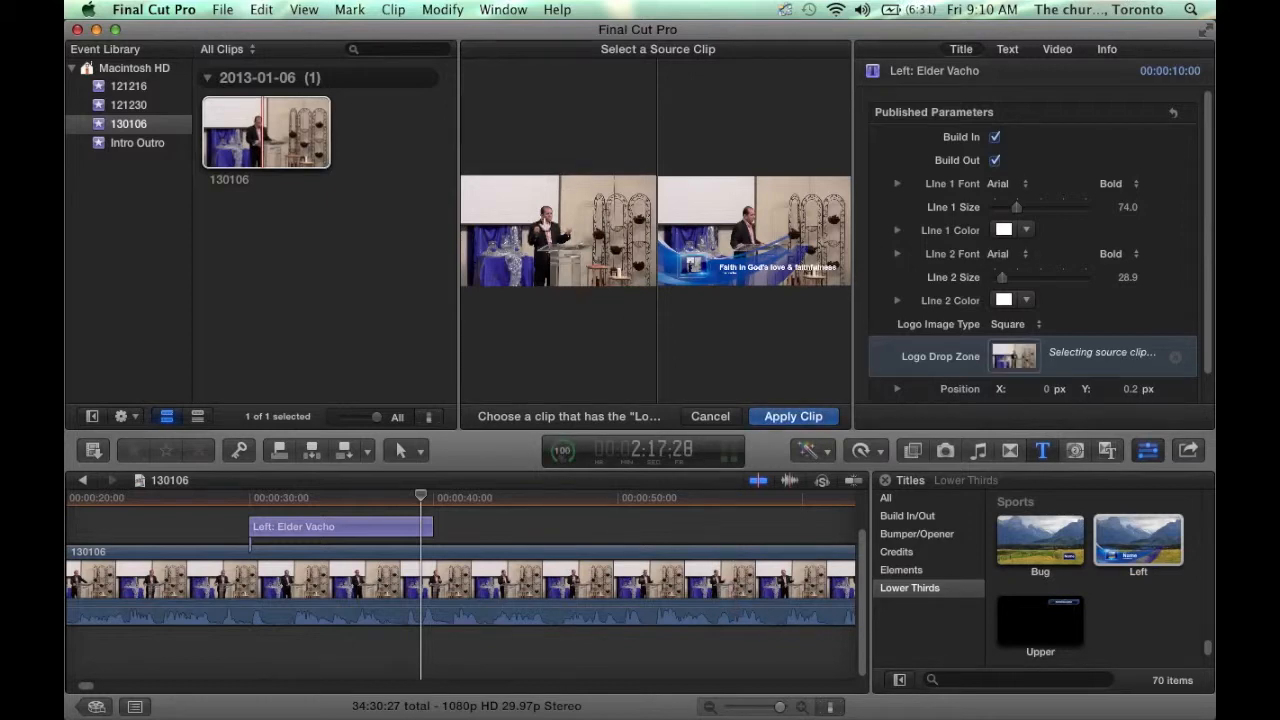
left_click(779, 418)
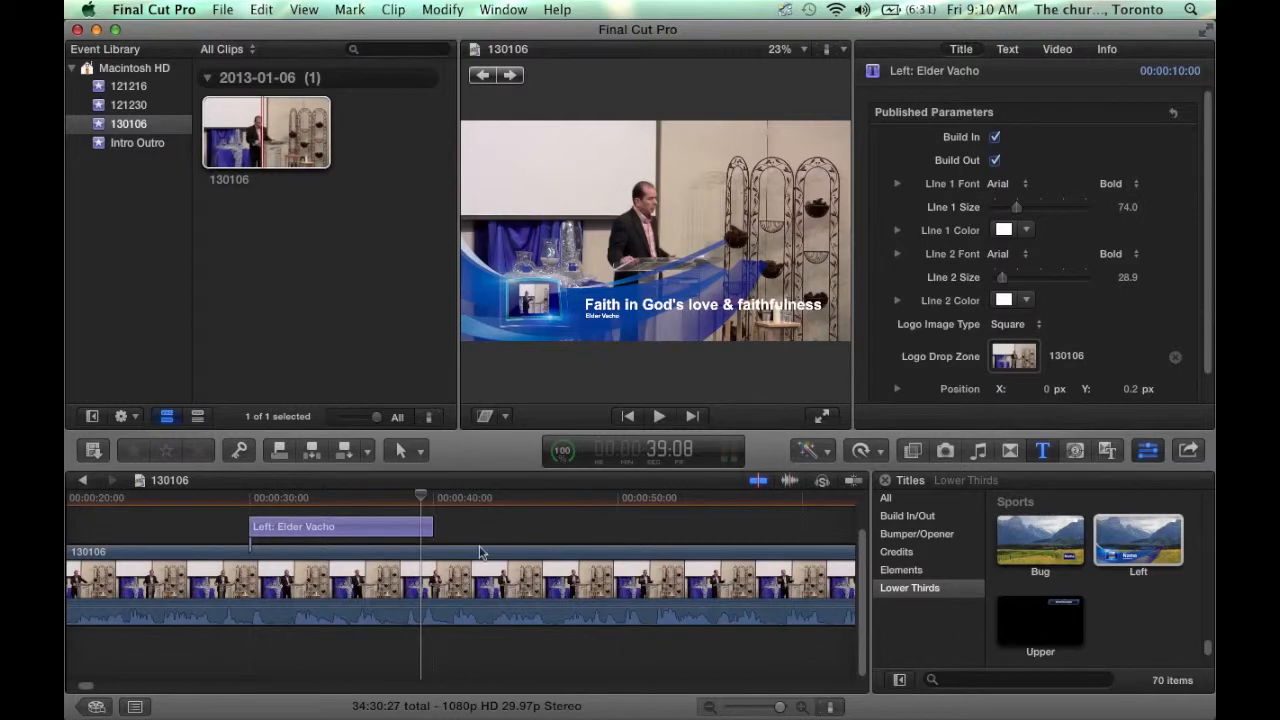
- Zoom the timeline out and scroll to the project's ending
left_click_drag(422, 500, 338, 507)
left_click(708, 708)
left_click(708, 708)
left_click(708, 708)
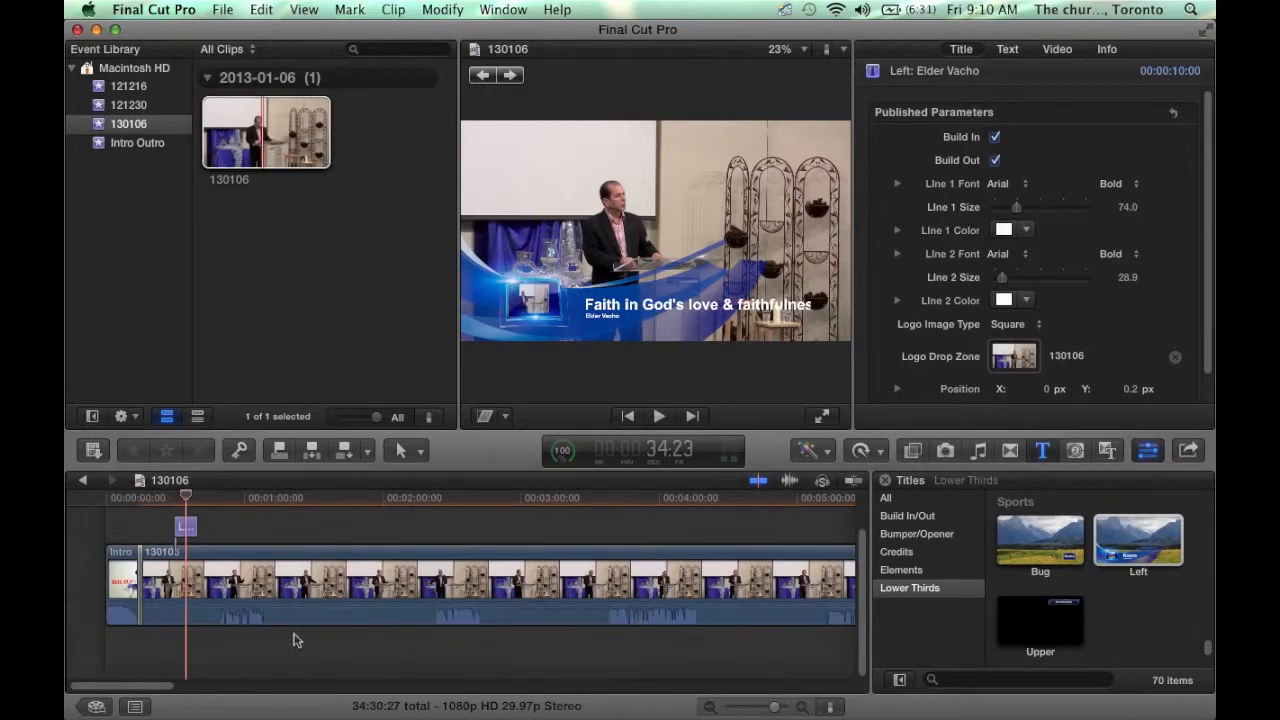
left_click_drag(145, 688, 711, 685)
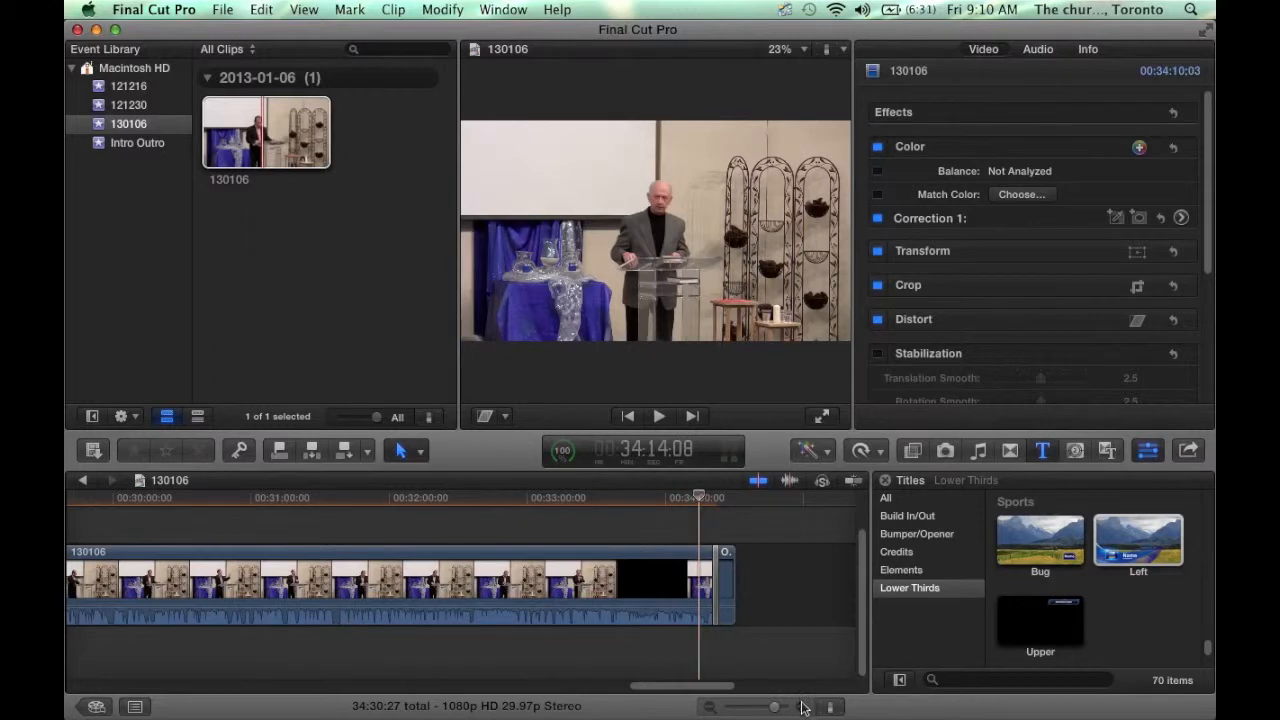
- Play the sermon's ending to locate the cut point near 33:49
left_click(625, 562)
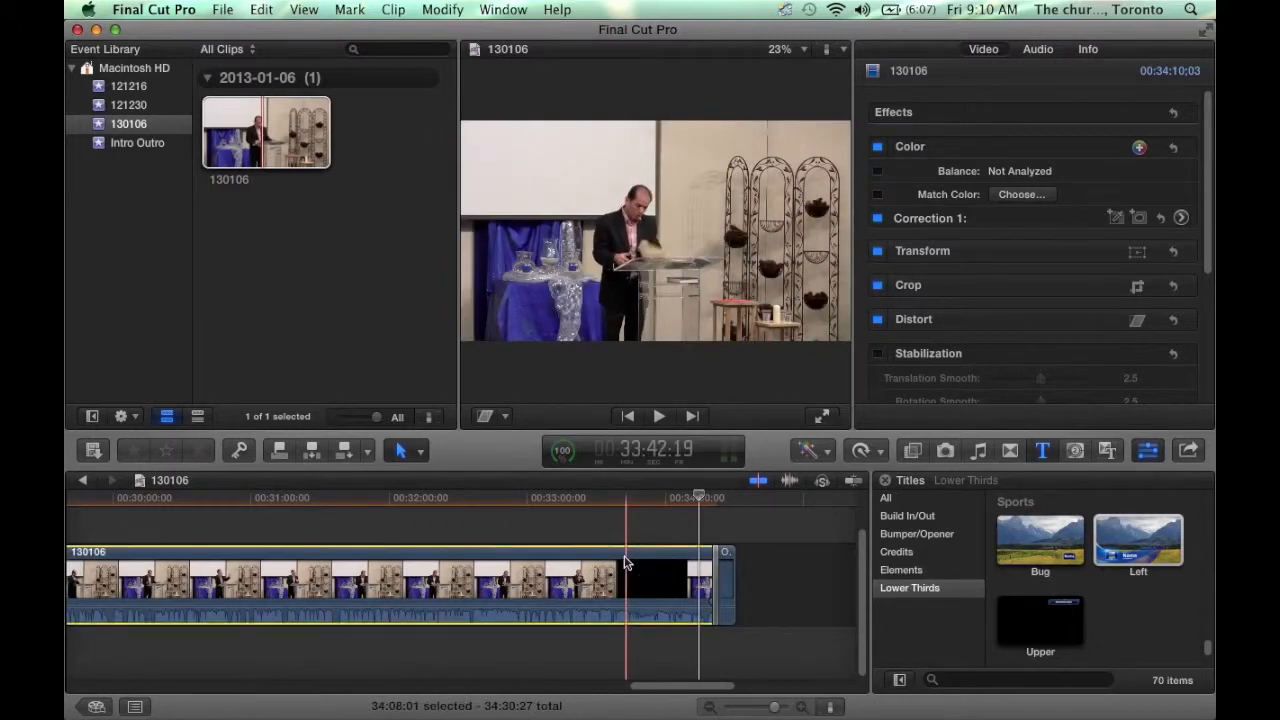
left_click(625, 528)
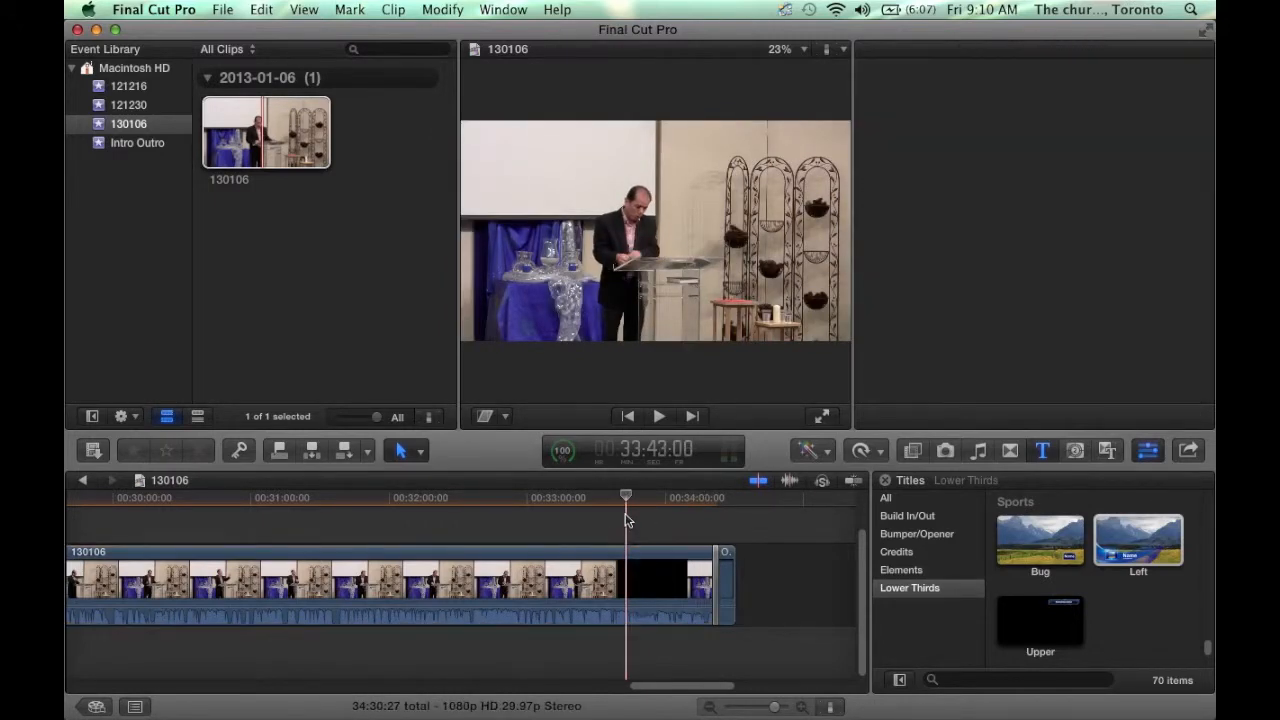
left_click(619, 530)
key("space")
key("space")
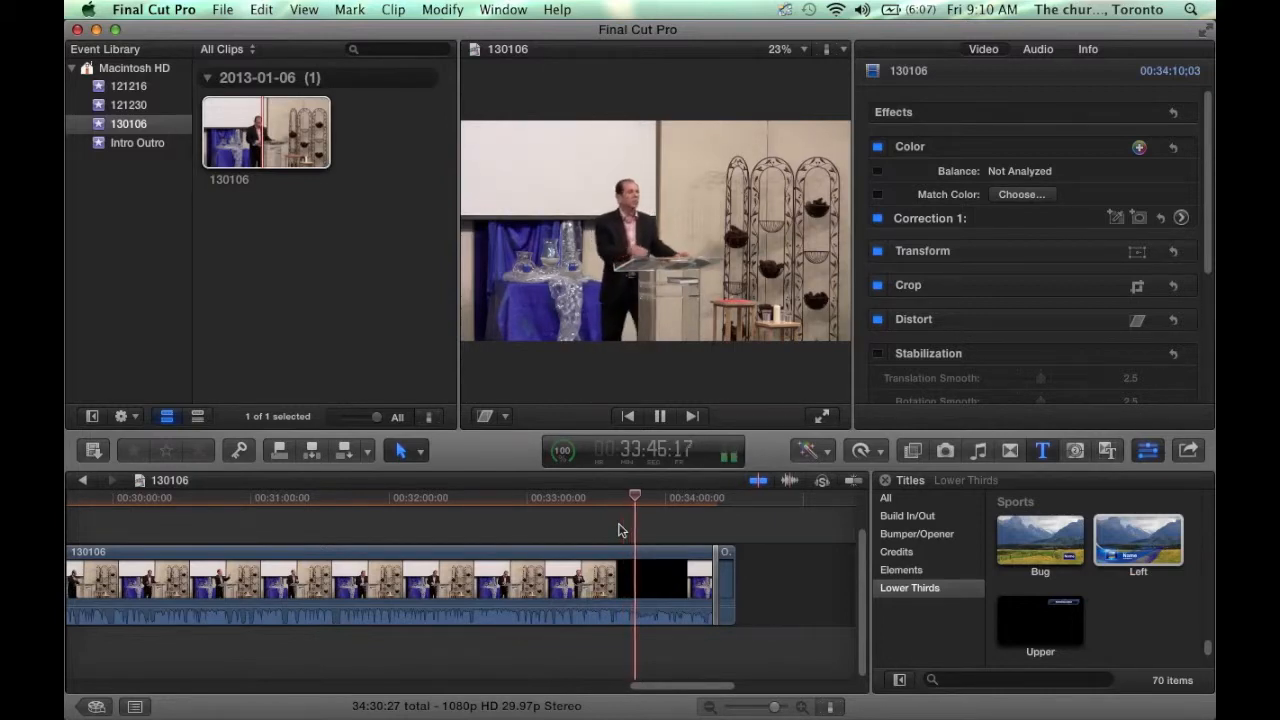
key("space")
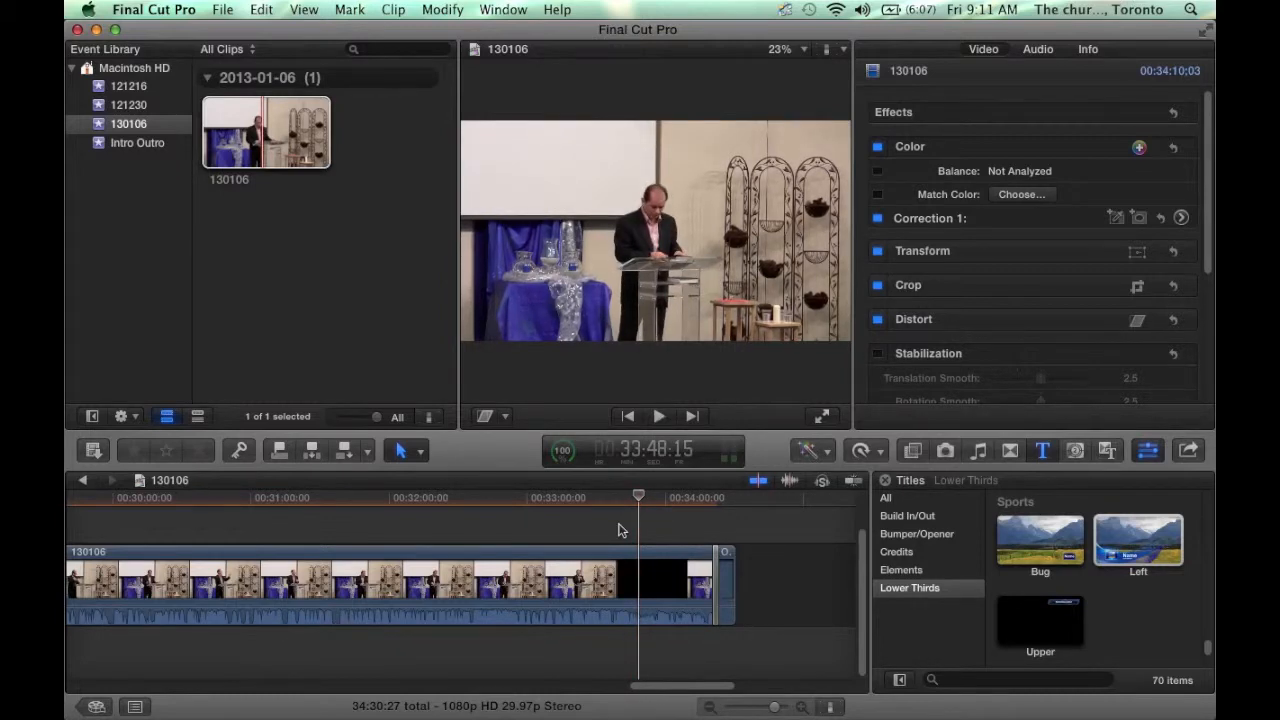
key("space")
- Blade the sermon clip at the playhead and delete the trailing piece
key("b")
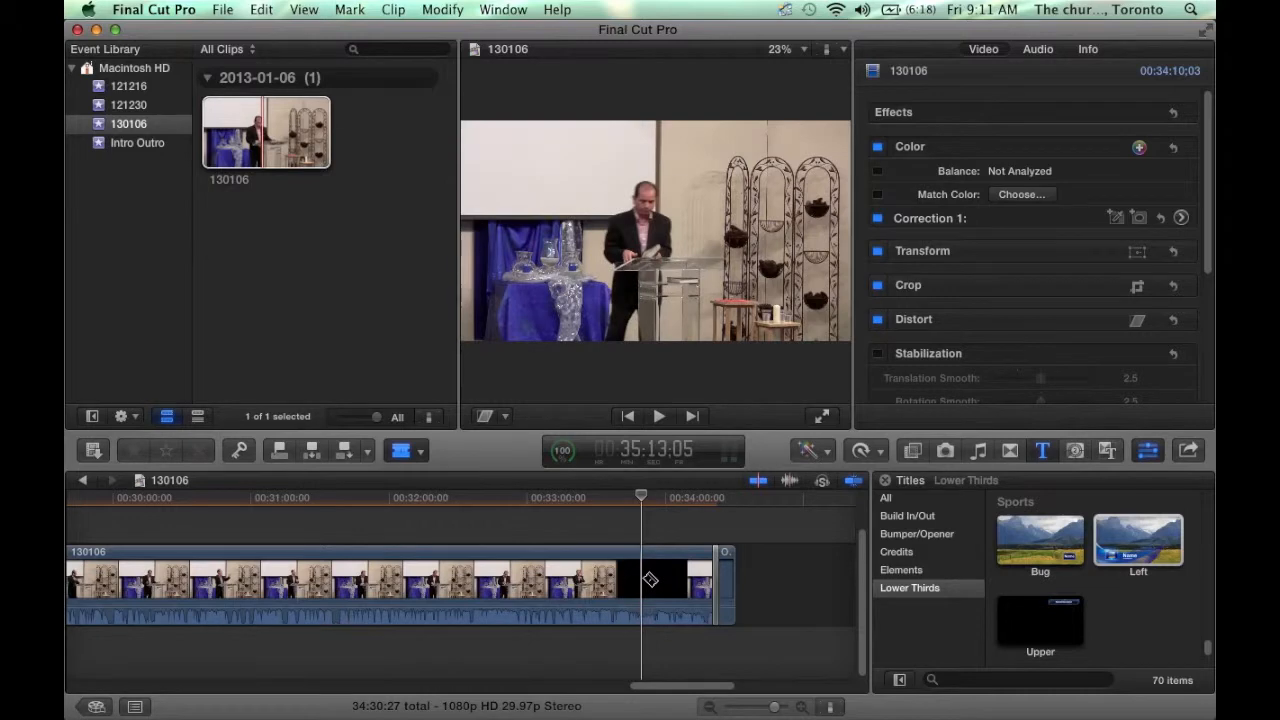
key("super+b")
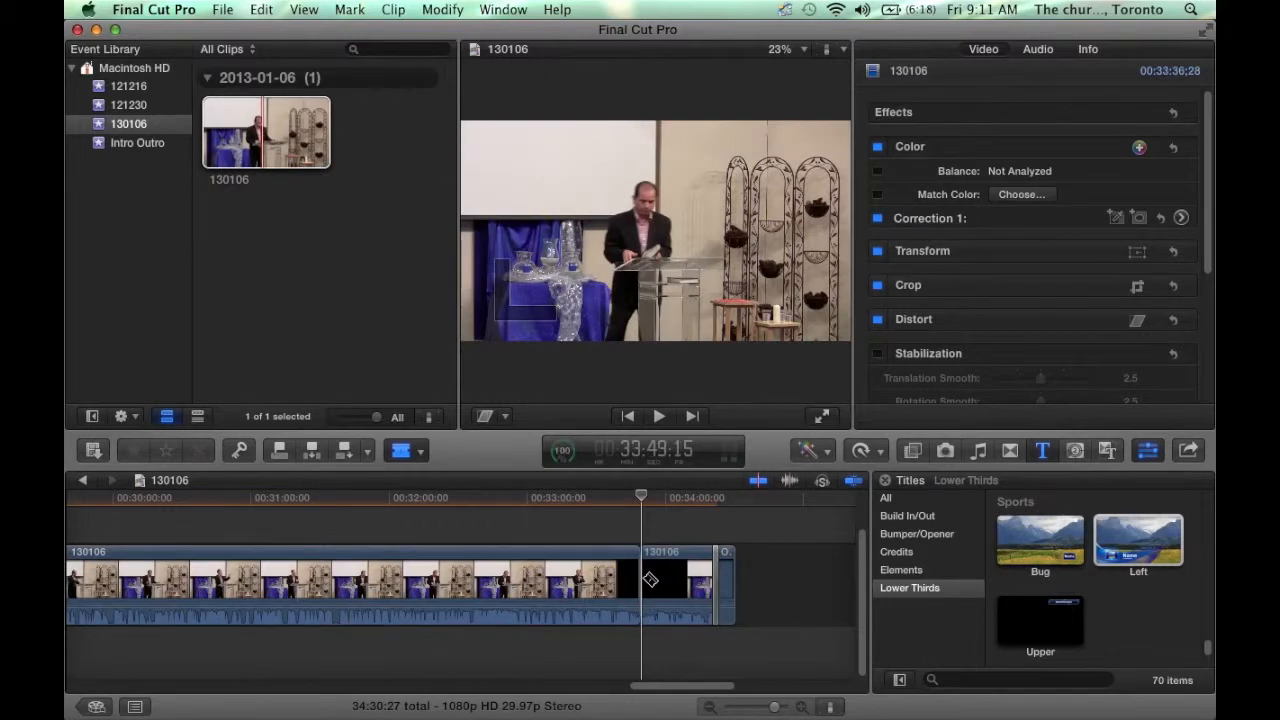
left_click(680, 587)
key("Delete")
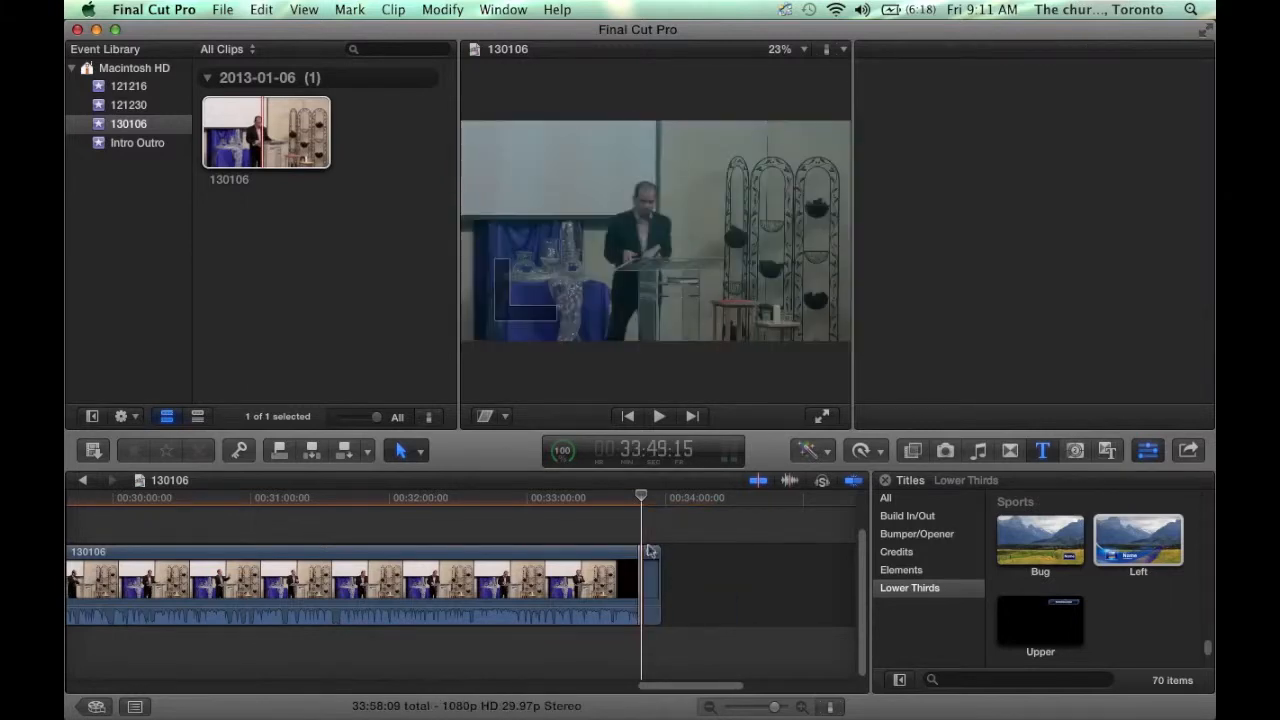
left_click_drag(640, 497, 626, 503)
- Play the trimmed ending, then show the Project Library with the 130106 project at 33:58:09
key("space")
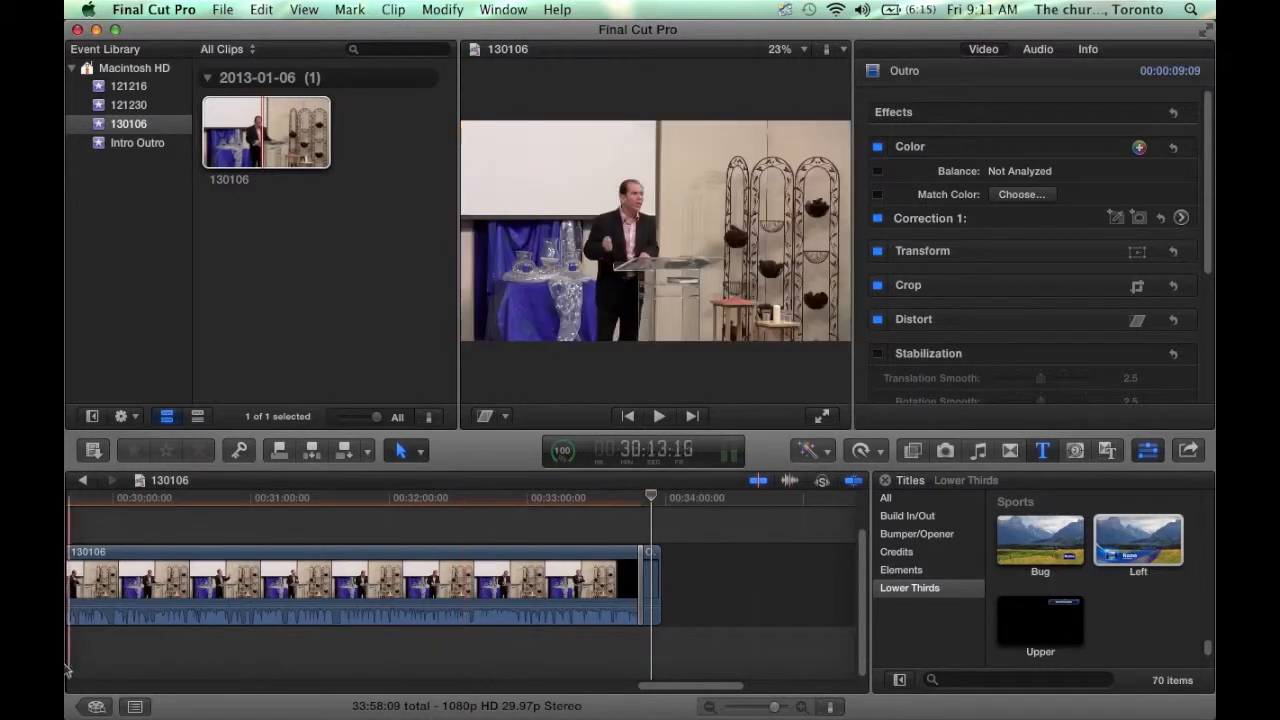
left_click(98, 707)
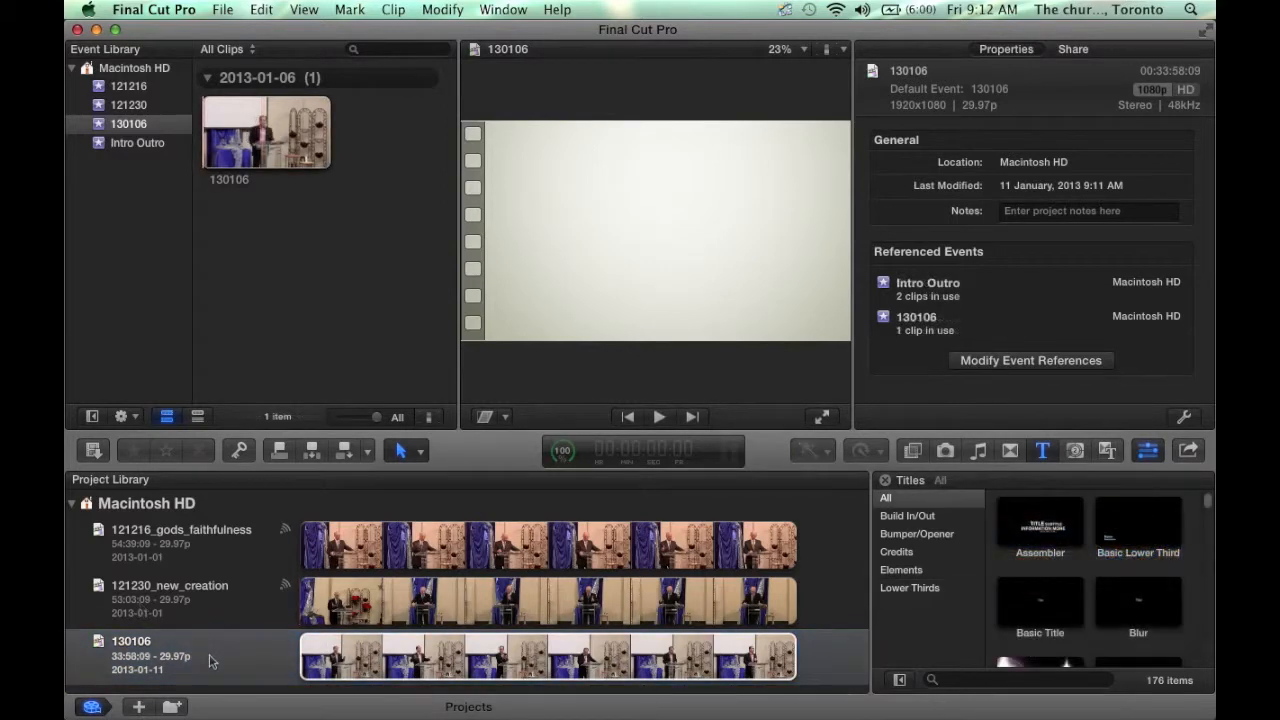
double_click(210, 660)
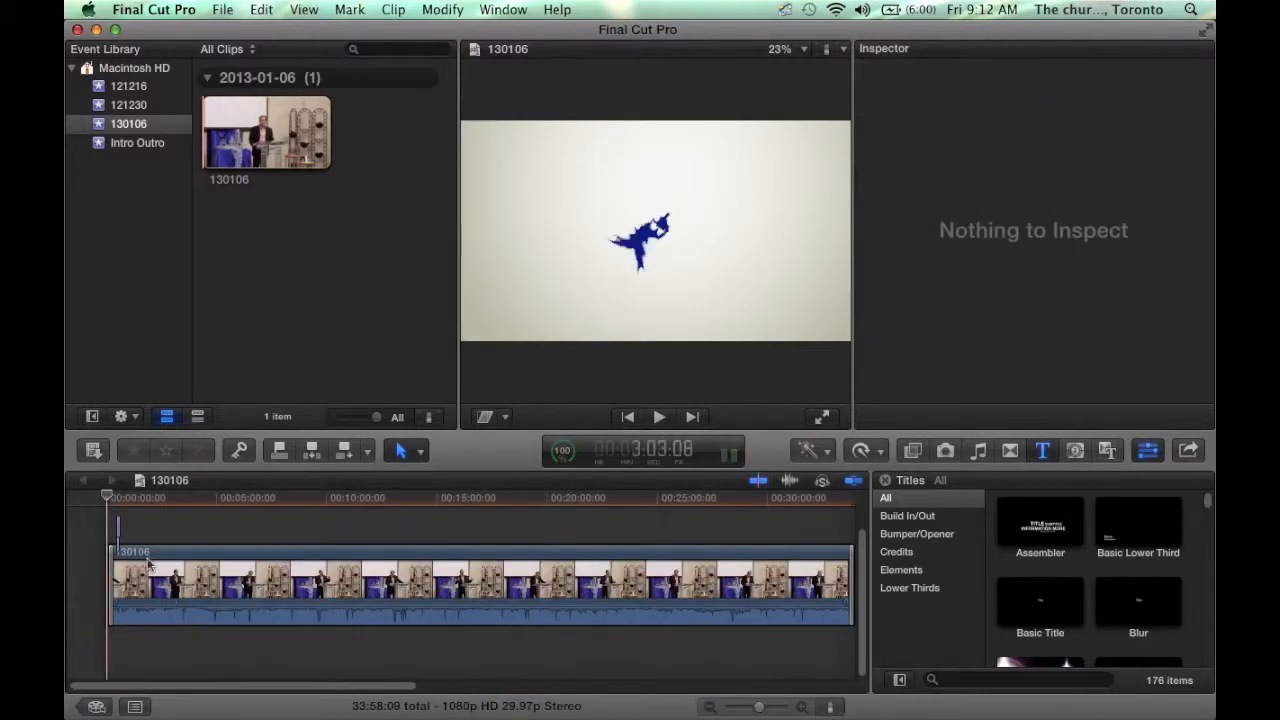
left_click(113, 532)
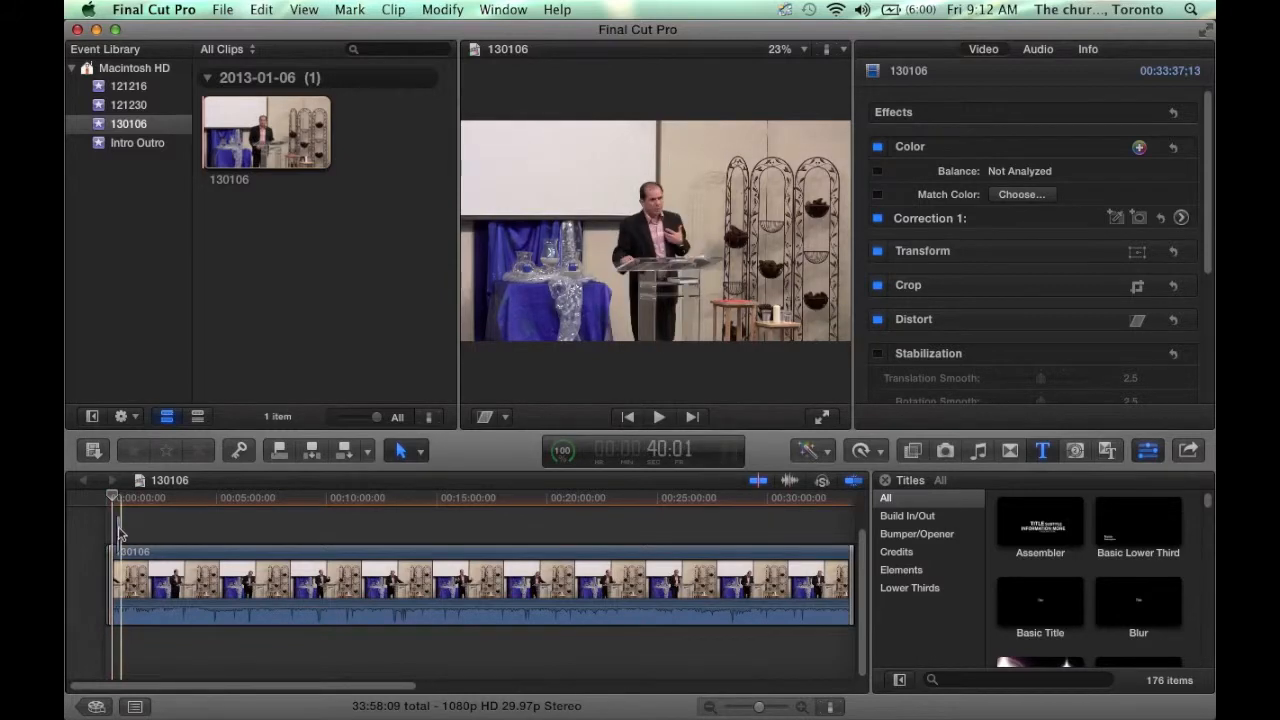
left_click(118, 533)
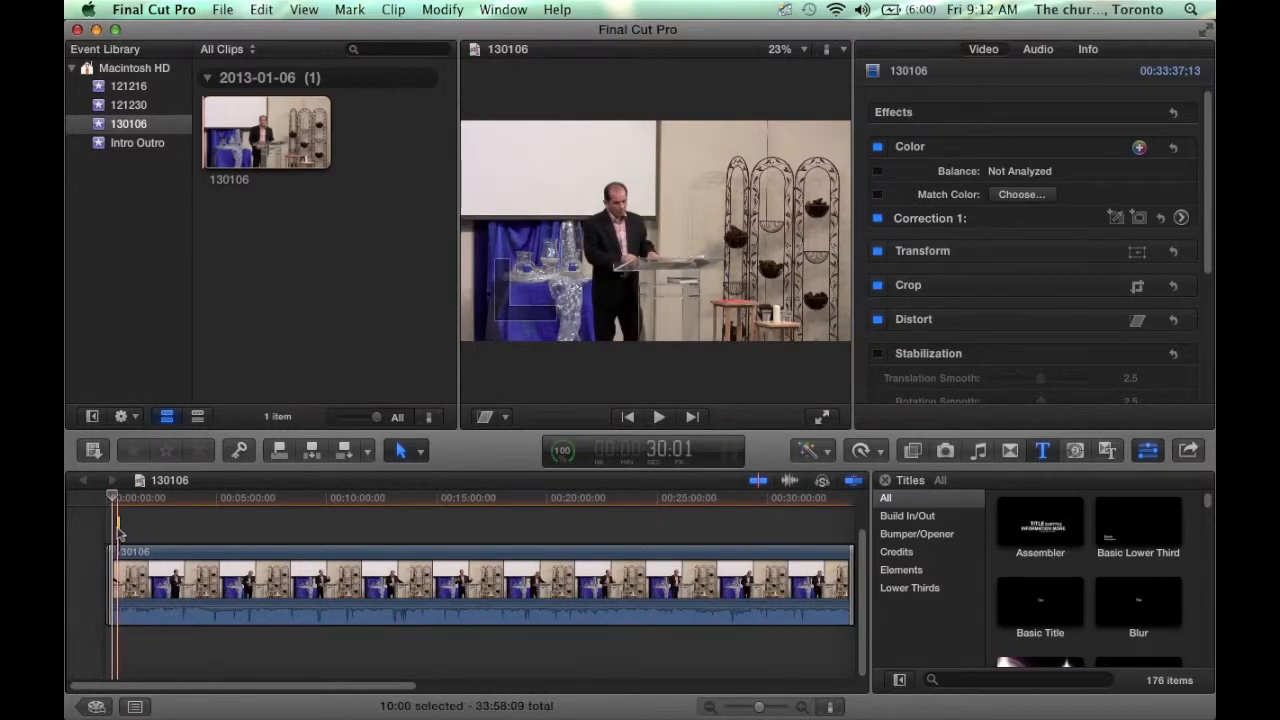
left_click(803, 707)
left_click(803, 707)
left_click(803, 707)
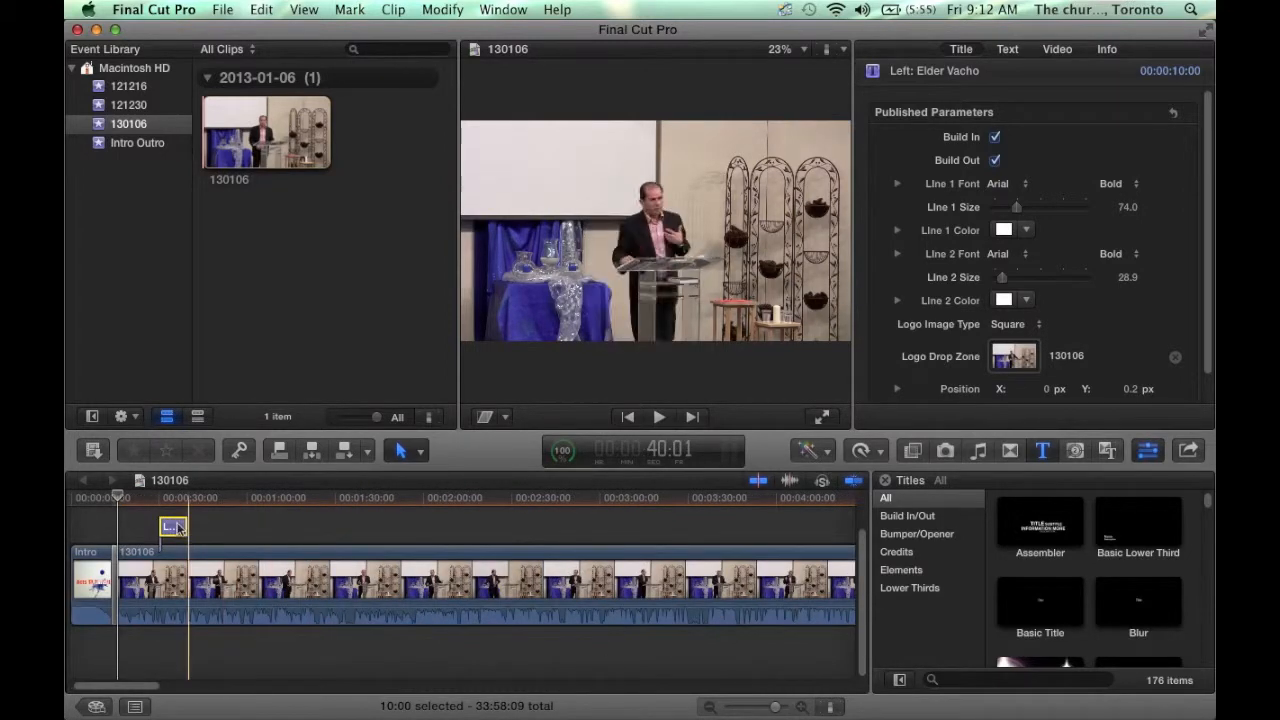
left_click_drag(775, 707, 759, 706)
left_click(557, 688)
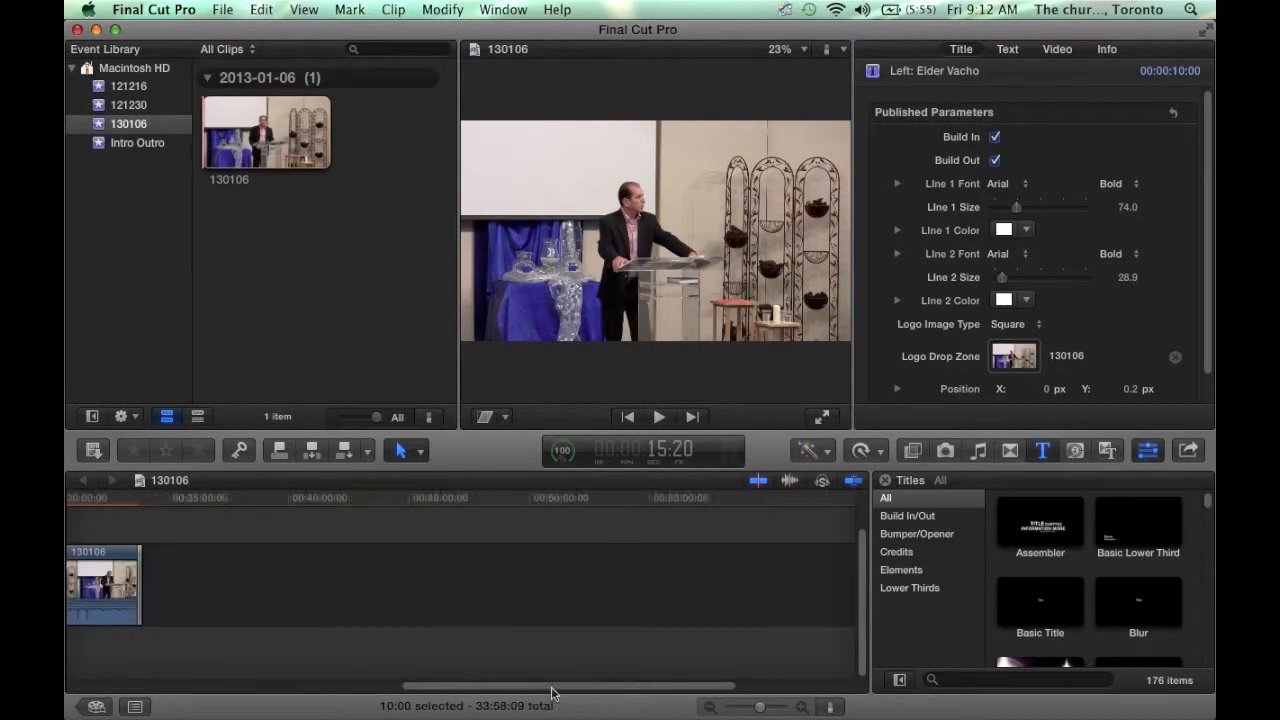
left_click(131, 580)
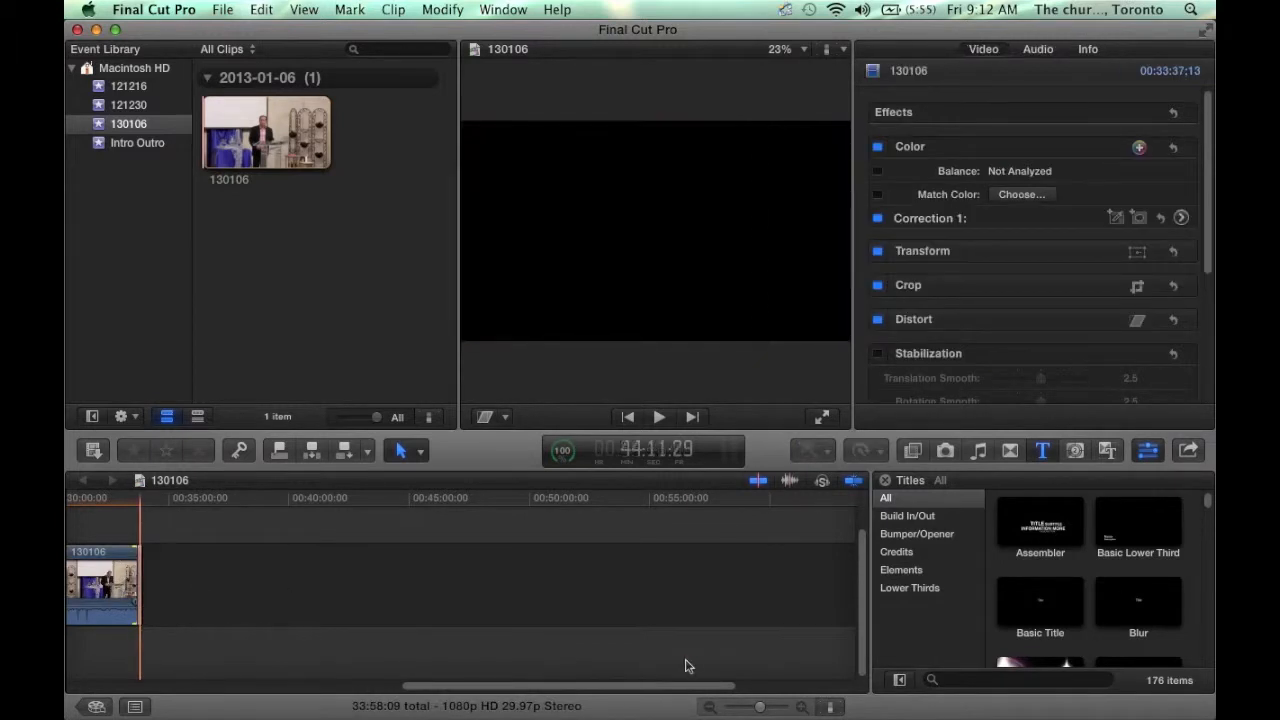
left_click(804, 707)
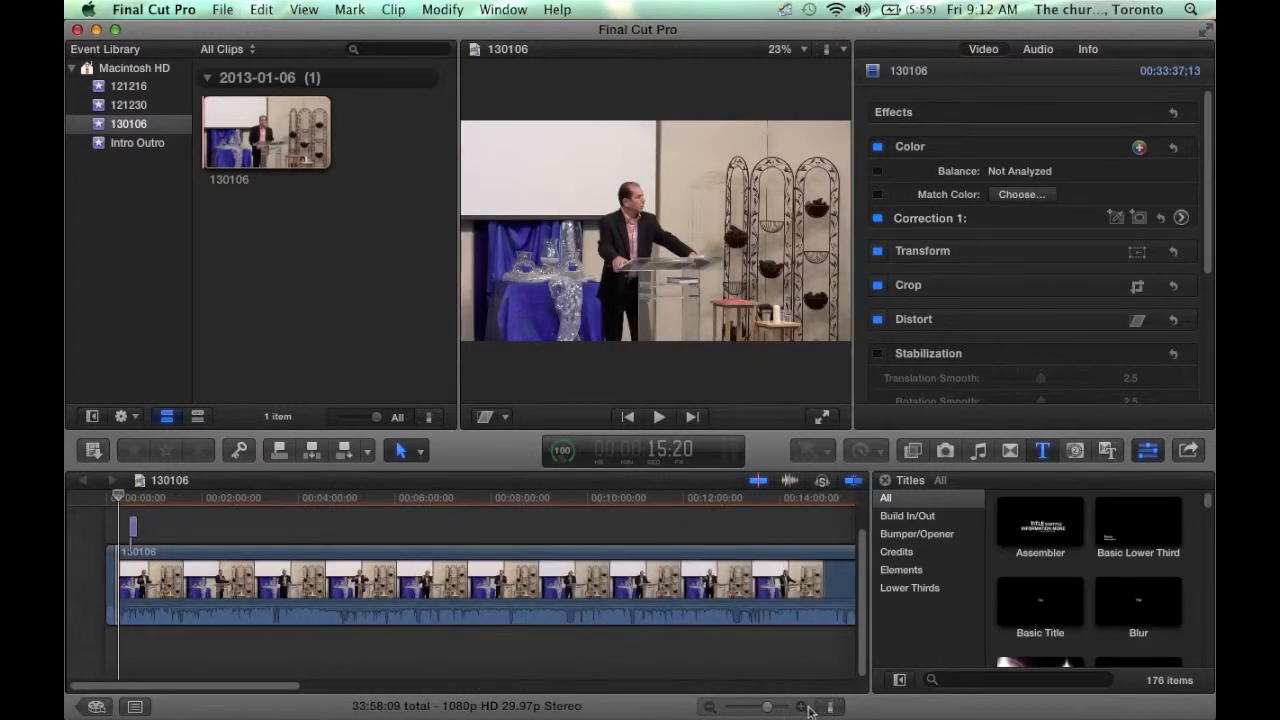
left_click(804, 707)
left_click(804, 707)
left_click(800, 692)
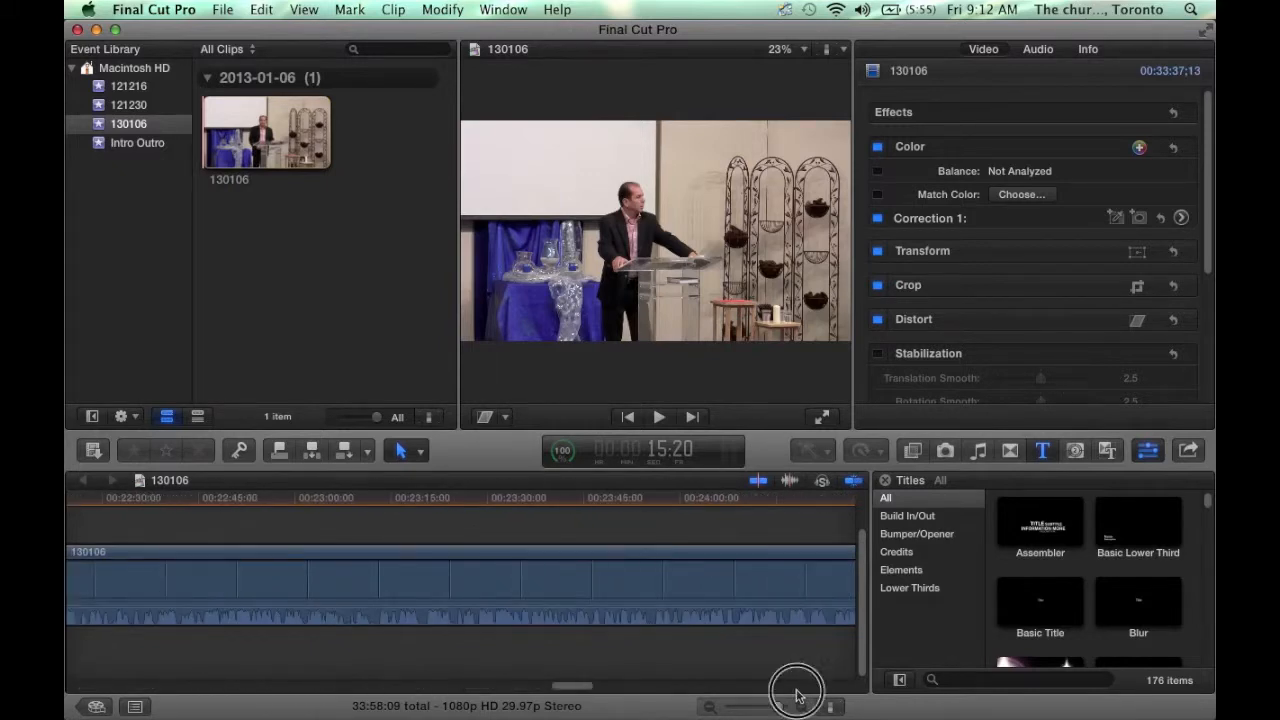
- Play the last seconds of the 130106 sermon clip into the Outro
left_click(797, 688)
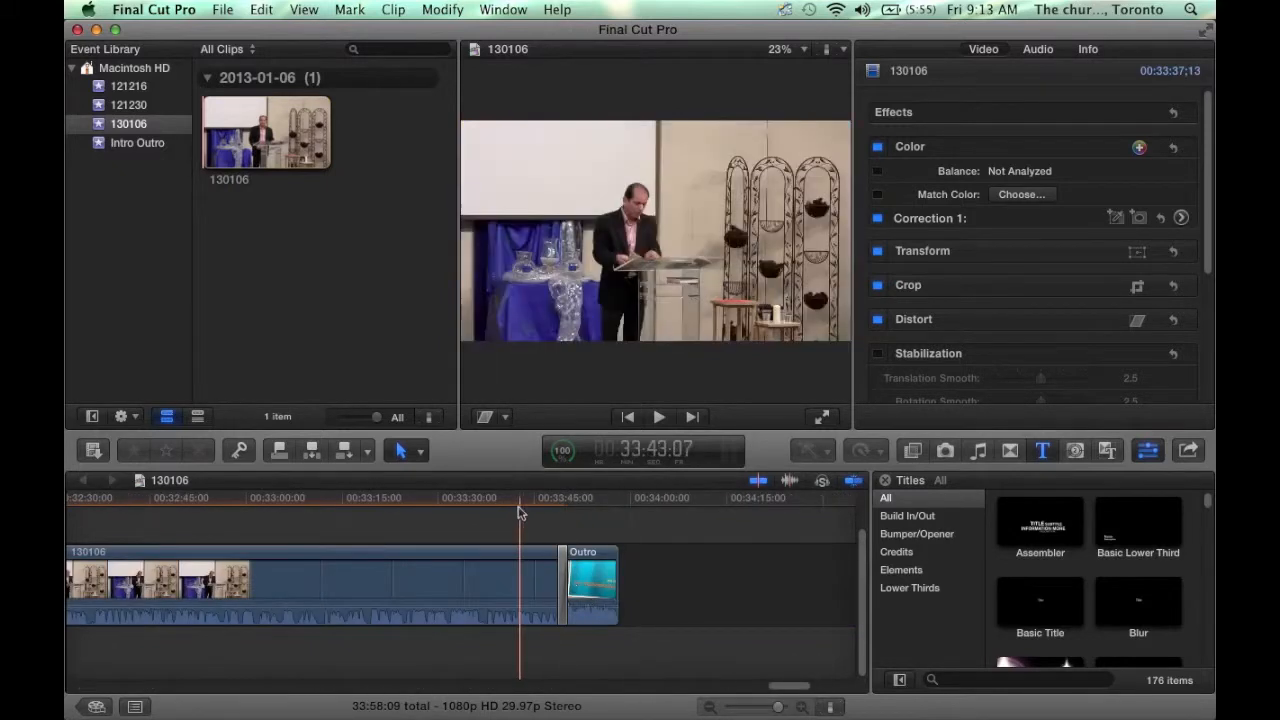
left_click(540, 528)
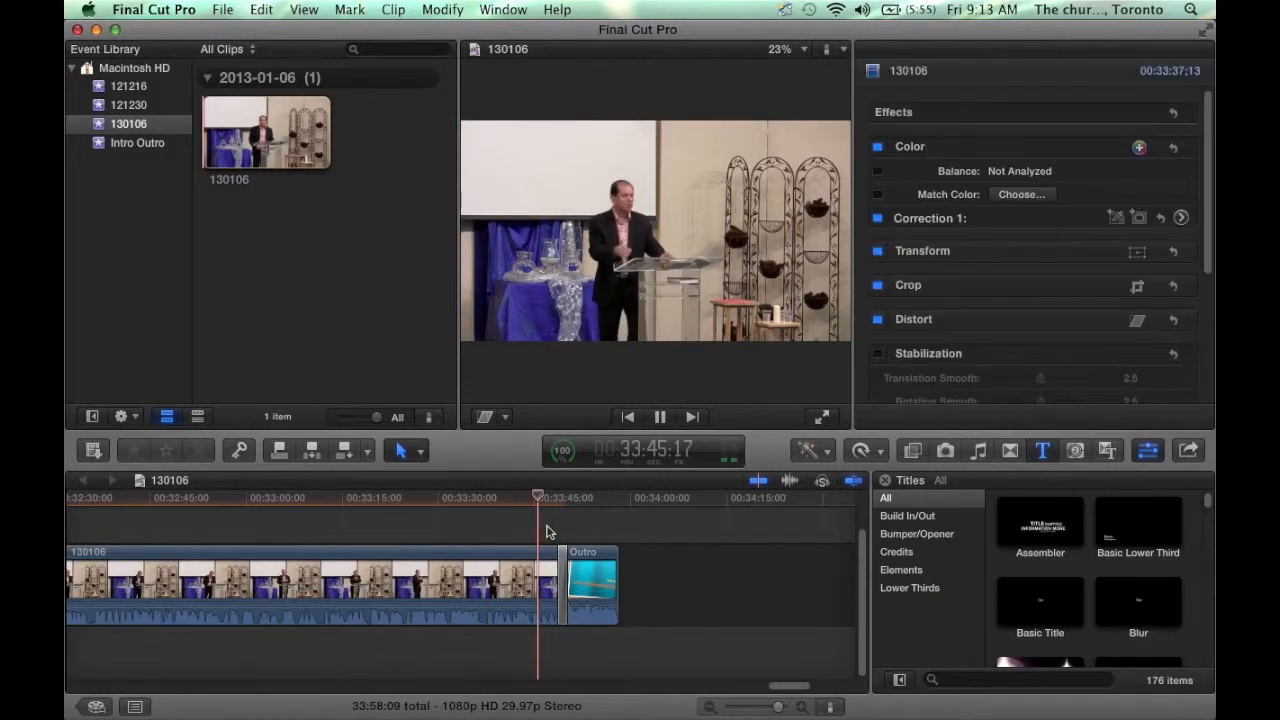
left_click(548, 532)
key("space")
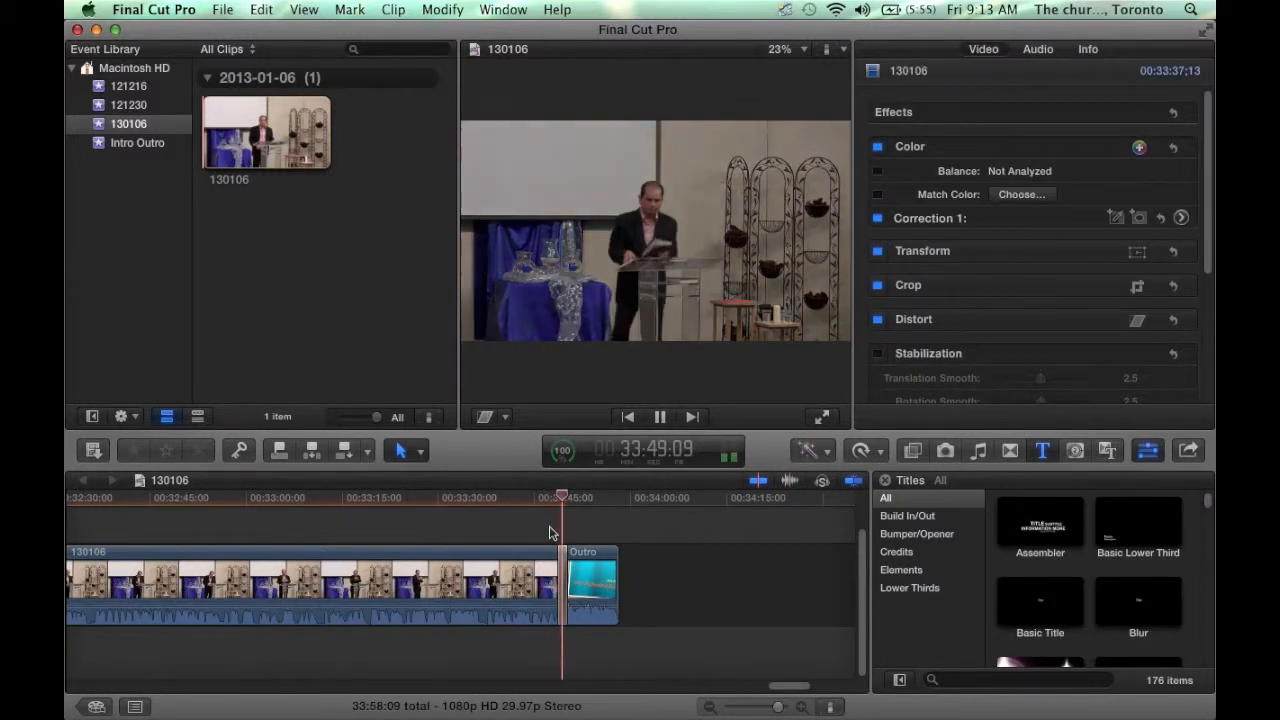
key("space")
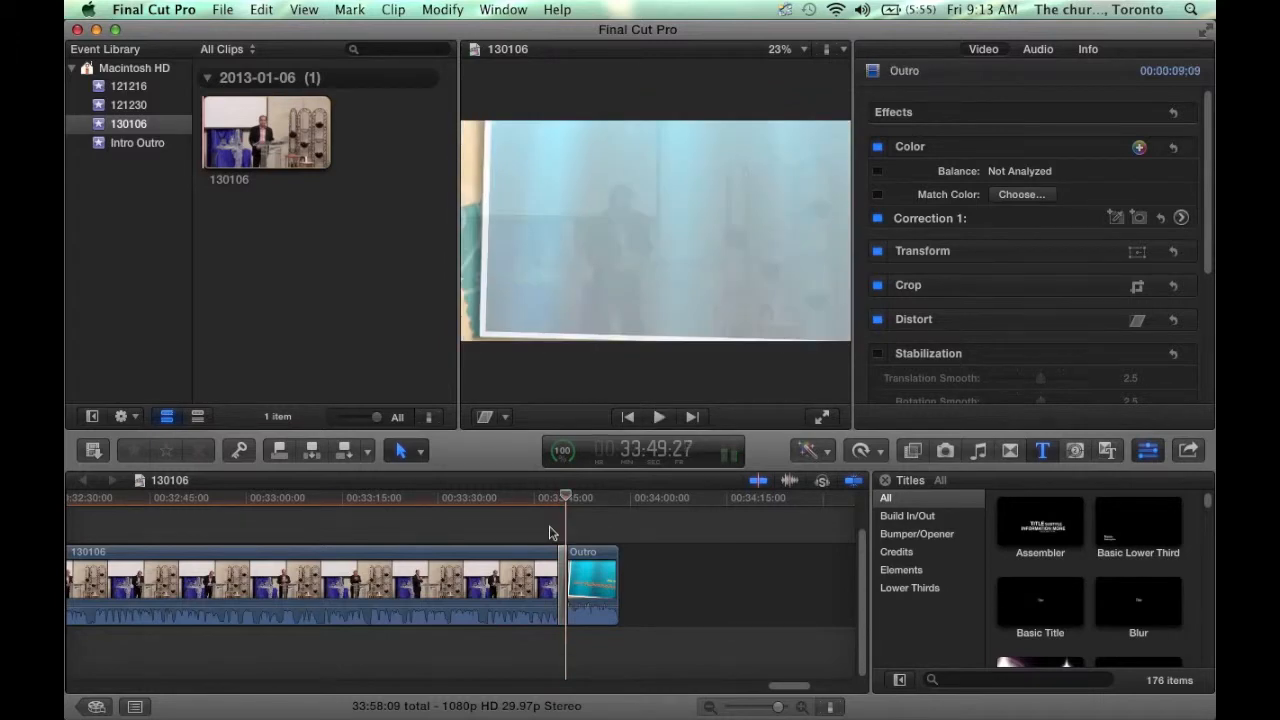
left_click(524, 576)
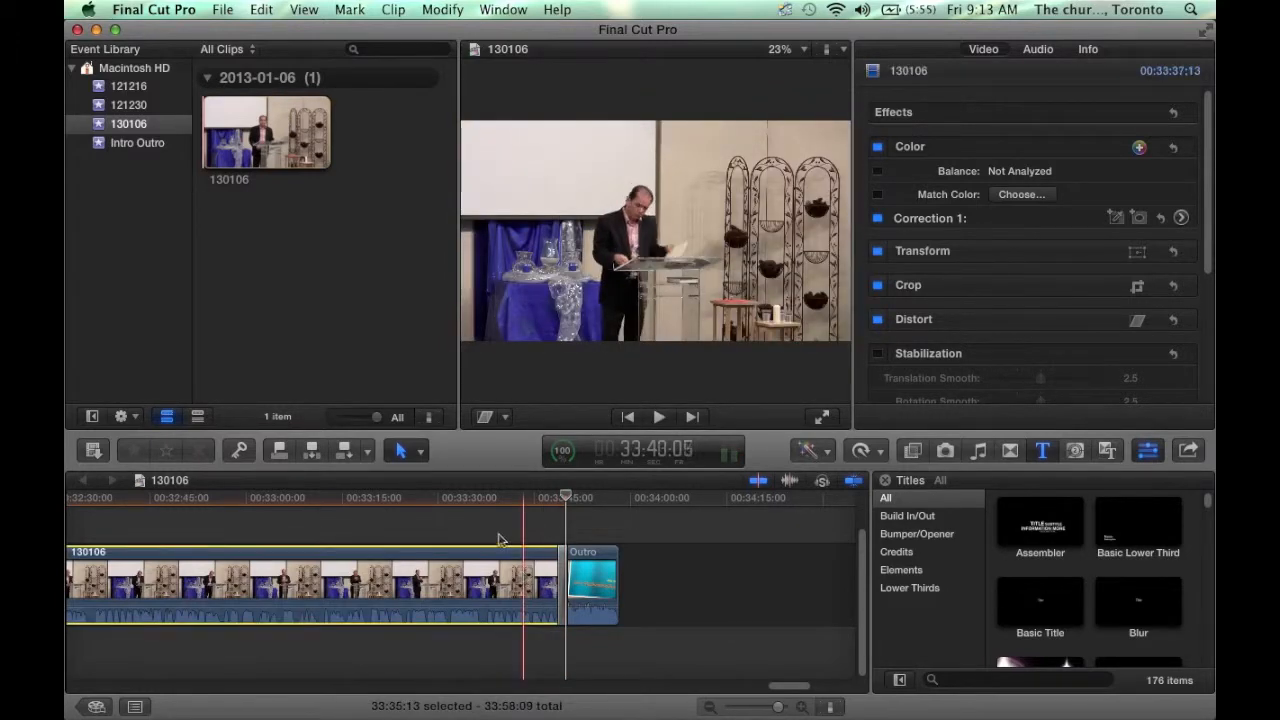
left_click(494, 542)
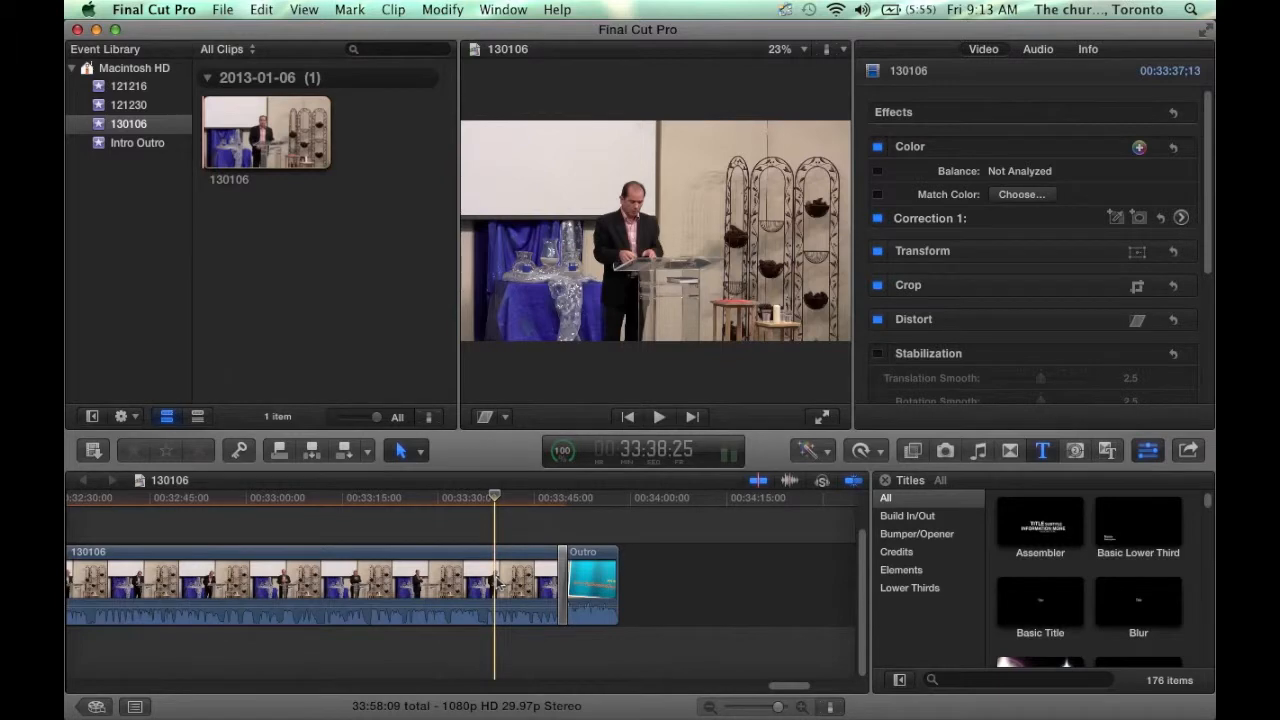
key("space")
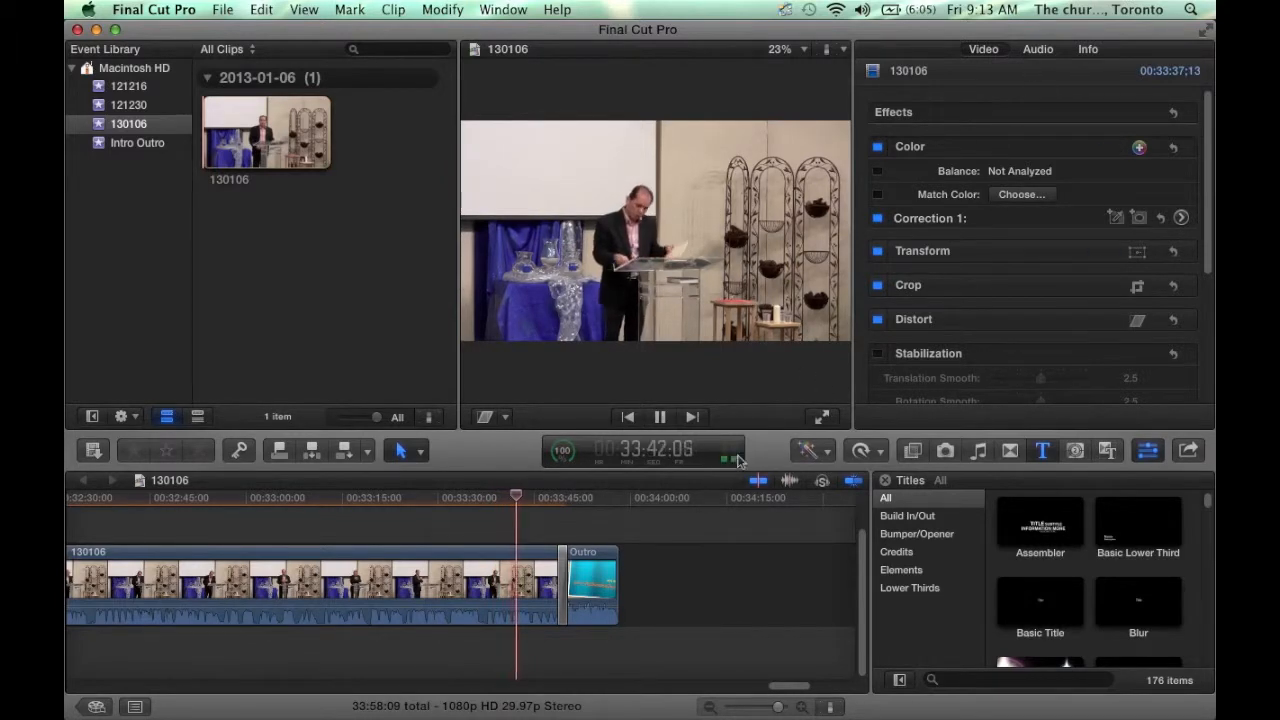
key("space")
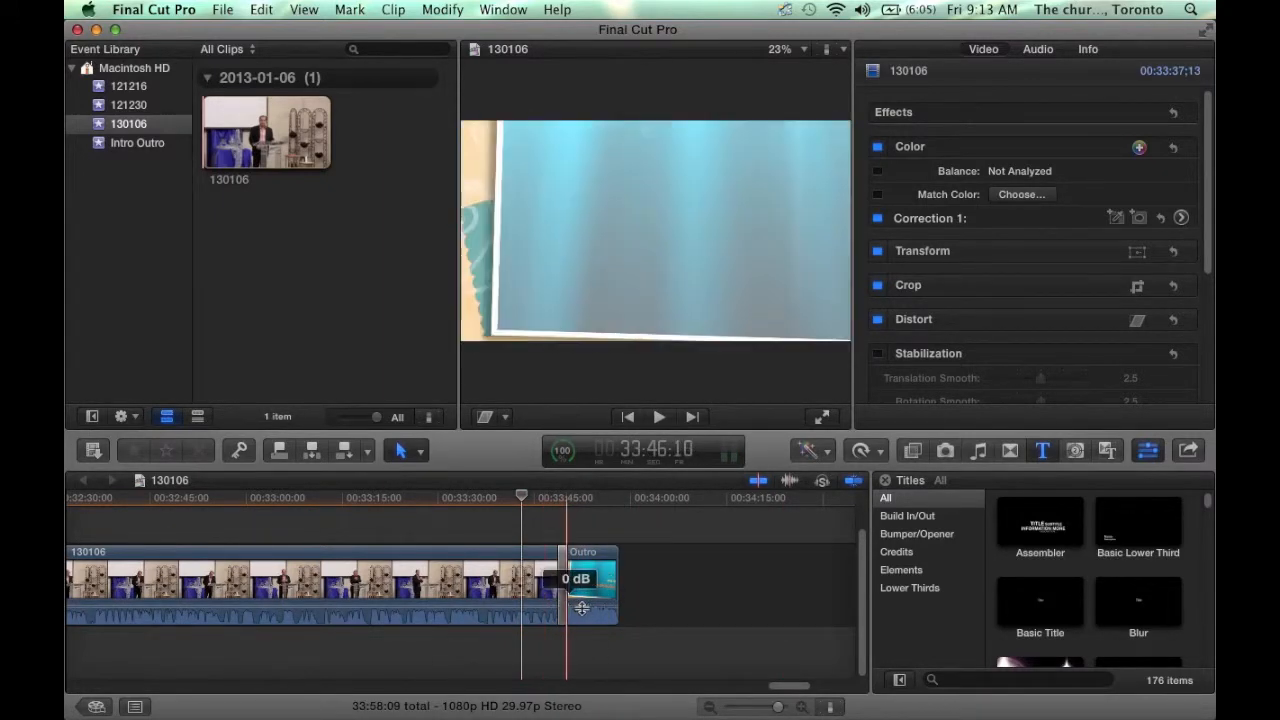
- Lower the 130106 clip's volume line about 4 dB, replay it, and return to the start
left_click(536, 605)
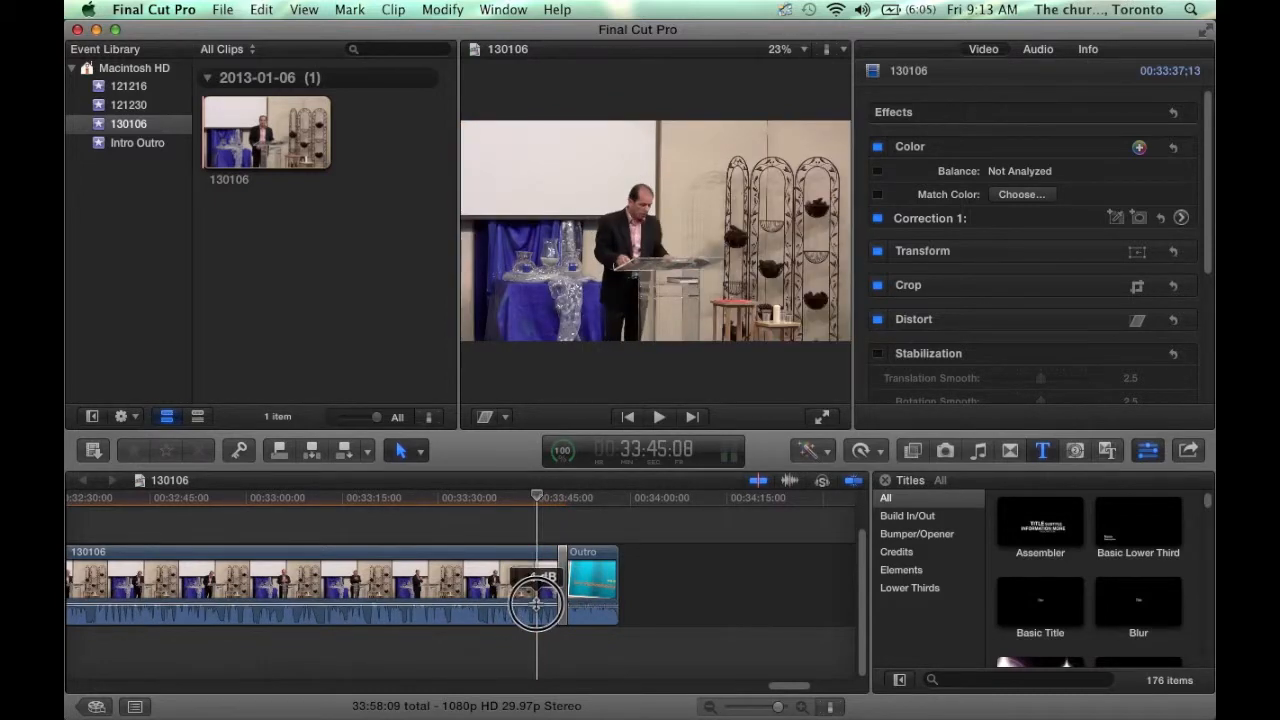
left_click_drag(536, 605, 538, 610)
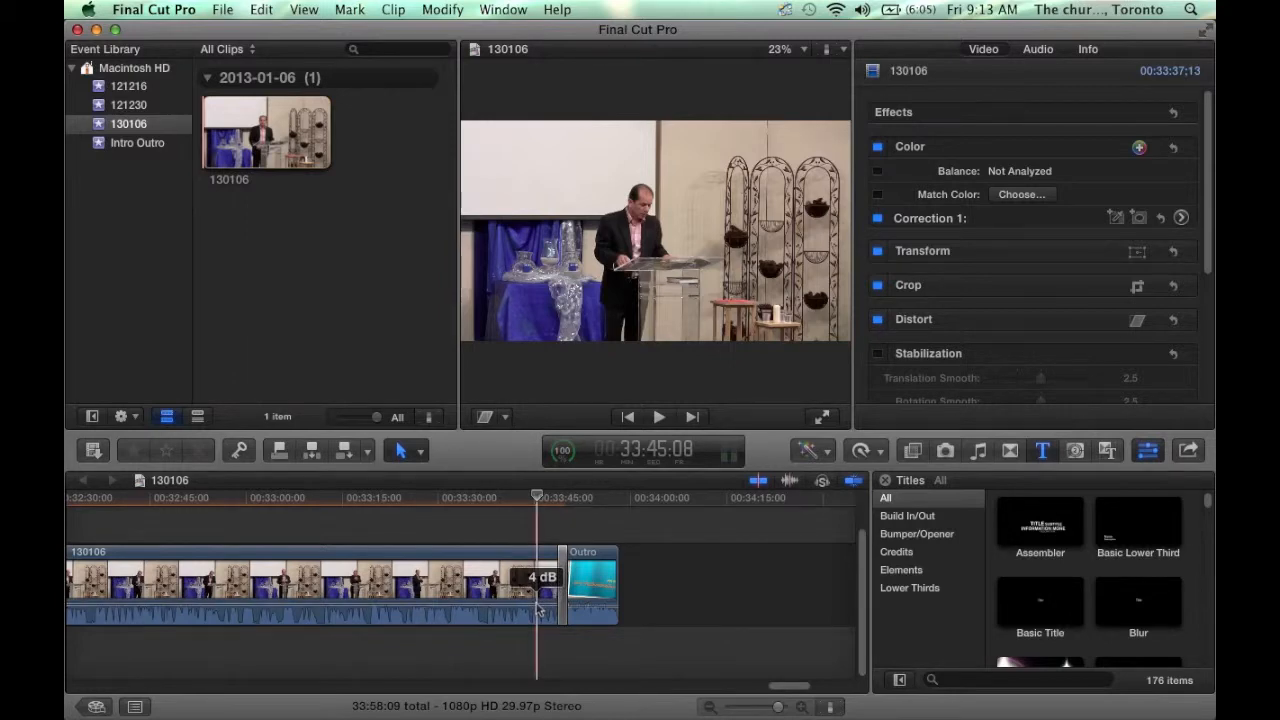
key("space")
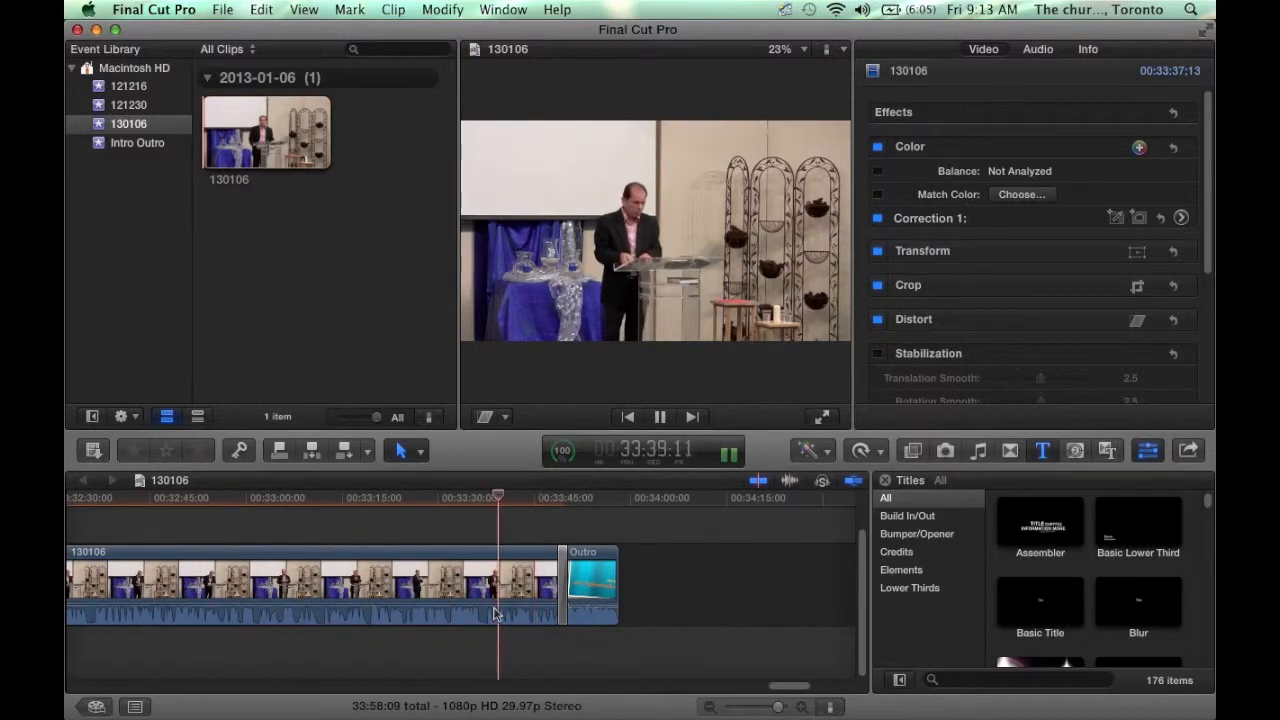
key("space")
key("Home")
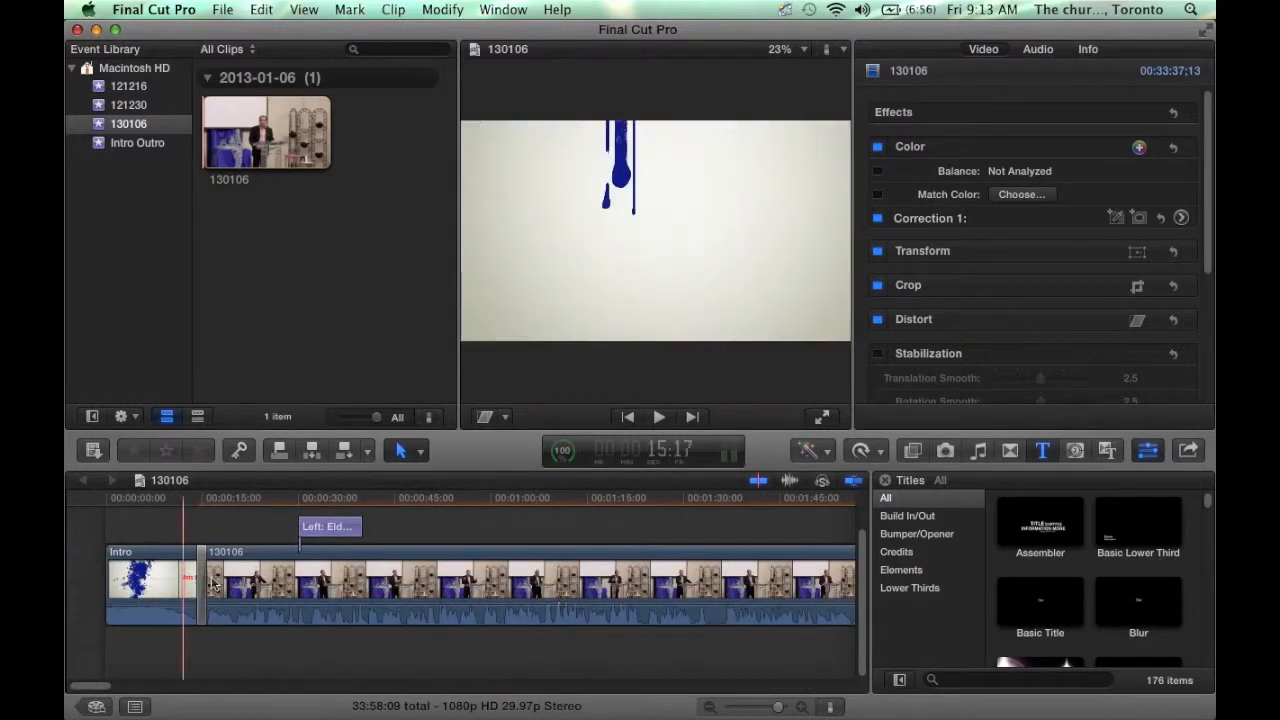
- Select the 130106 project in the Project Library, view its Share destinations, then switch to Finder
left_click(96, 707)
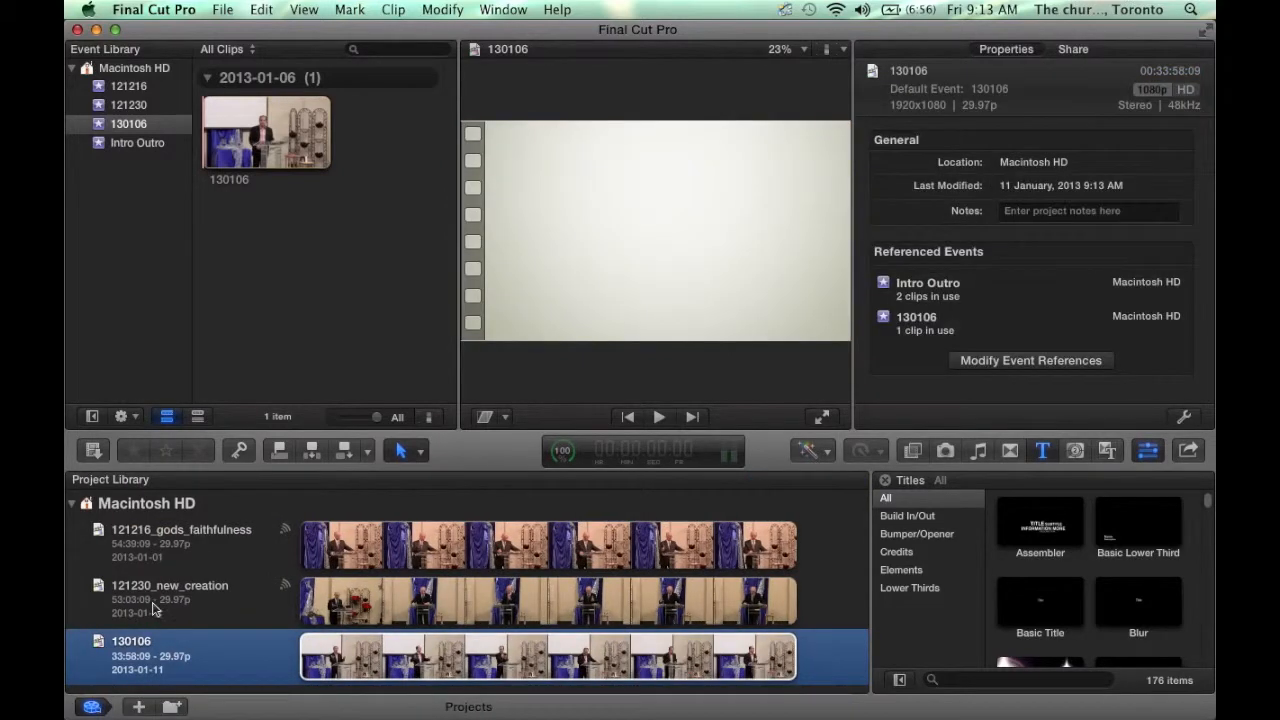
left_click(155, 608)
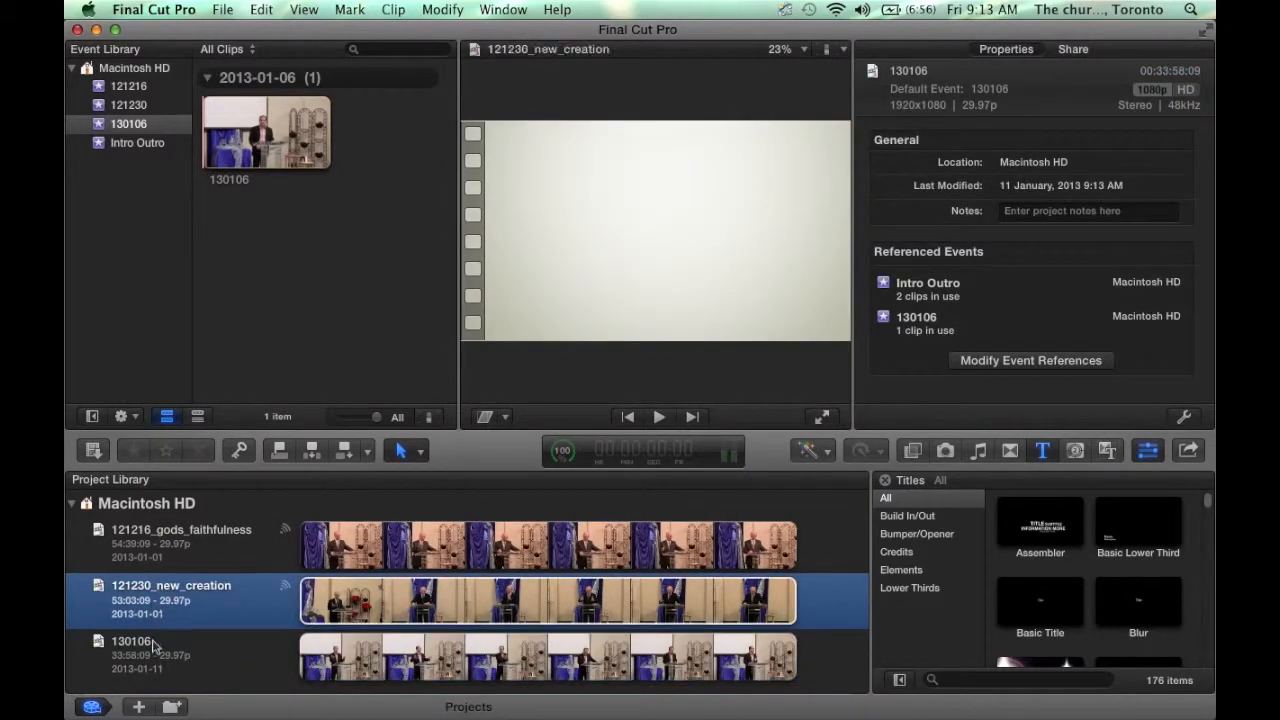
left_click(155, 648)
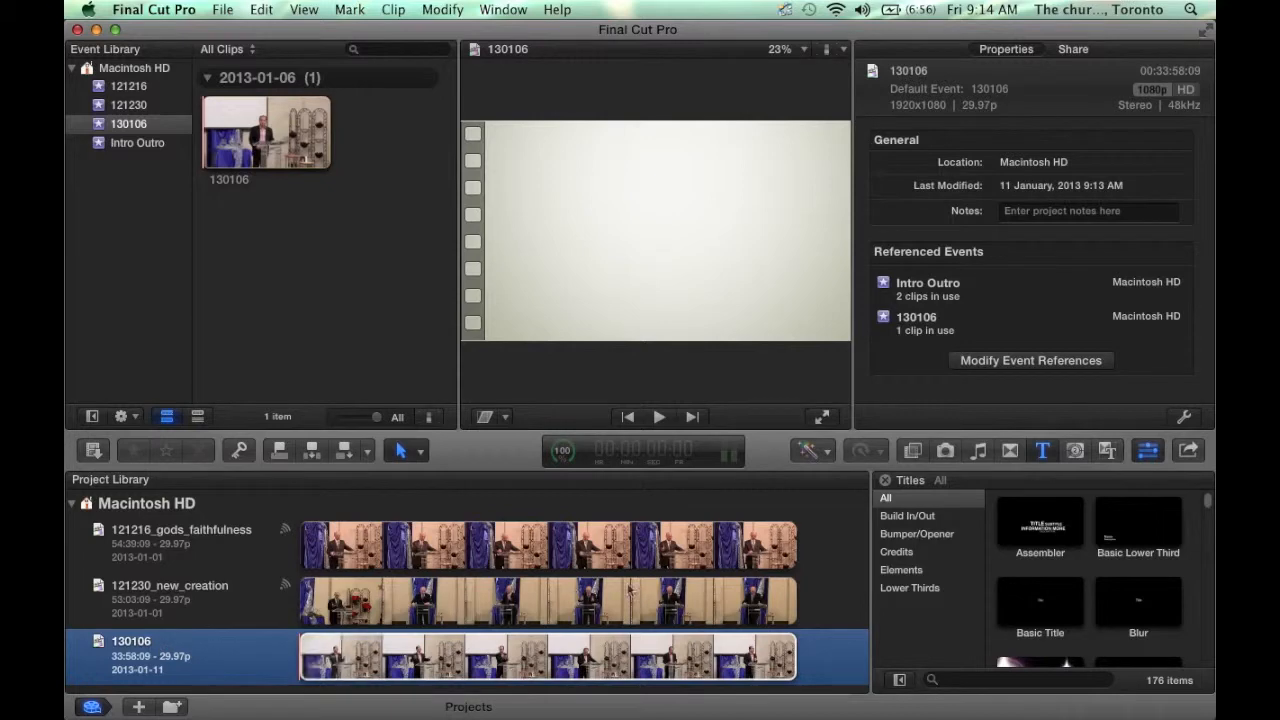
left_click(1190, 451)
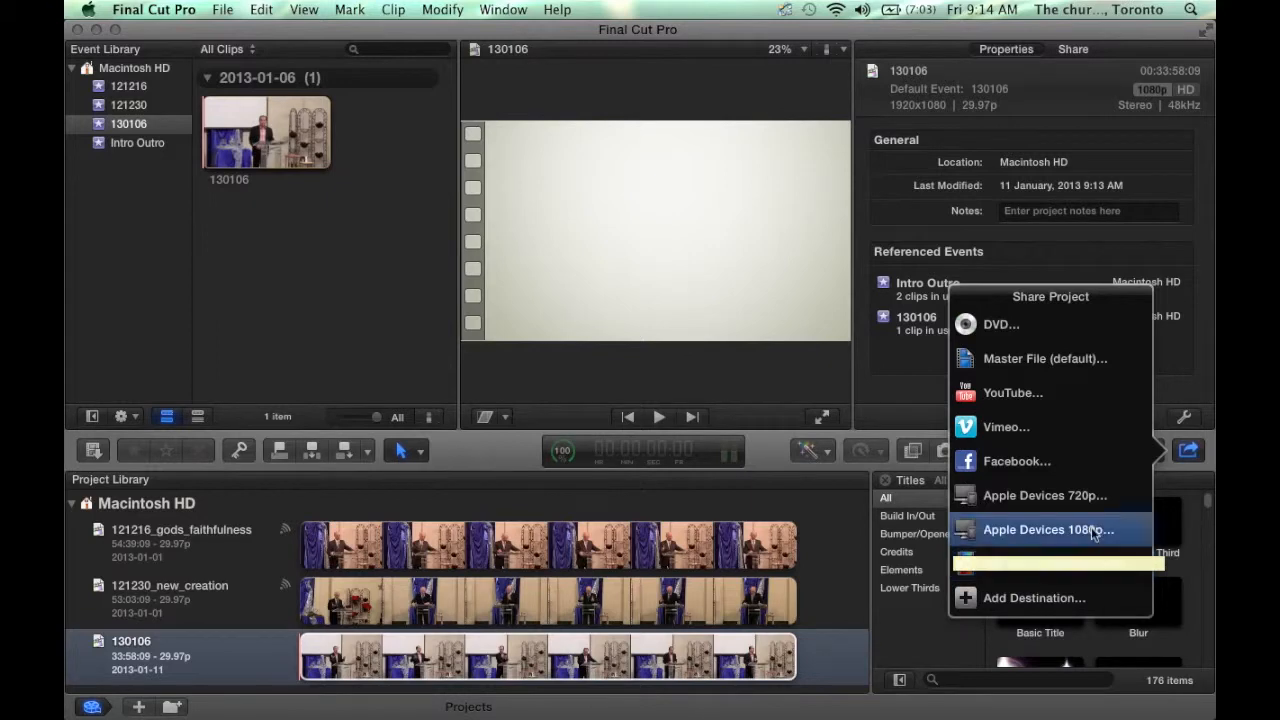
left_click(1191, 456)
key("super+Tab")
key("super+Tab")
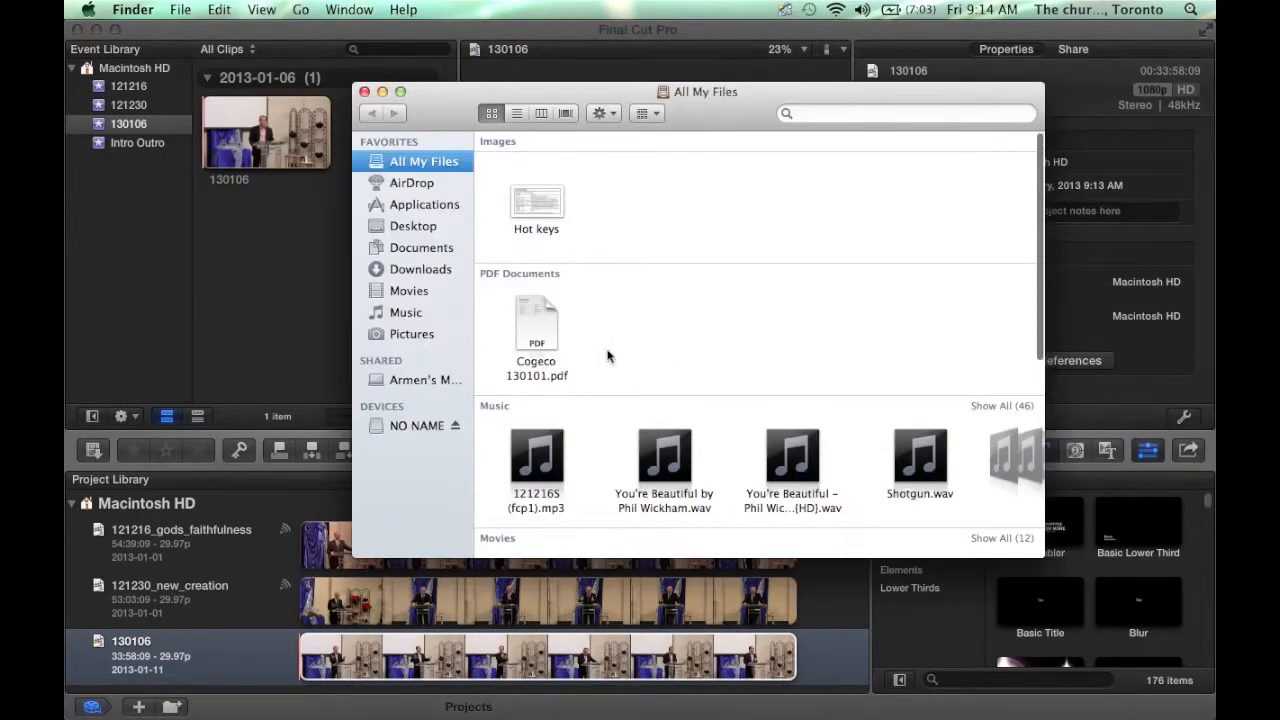
left_click(414, 291)
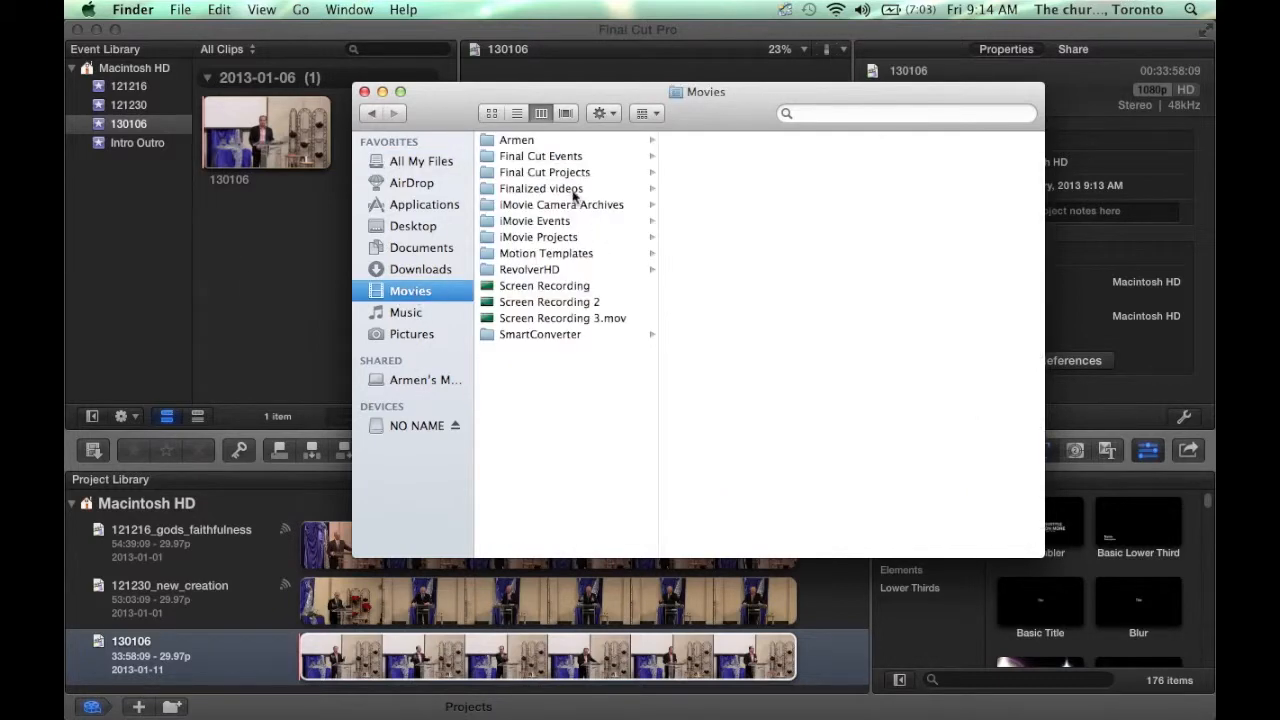
left_click(575, 192)
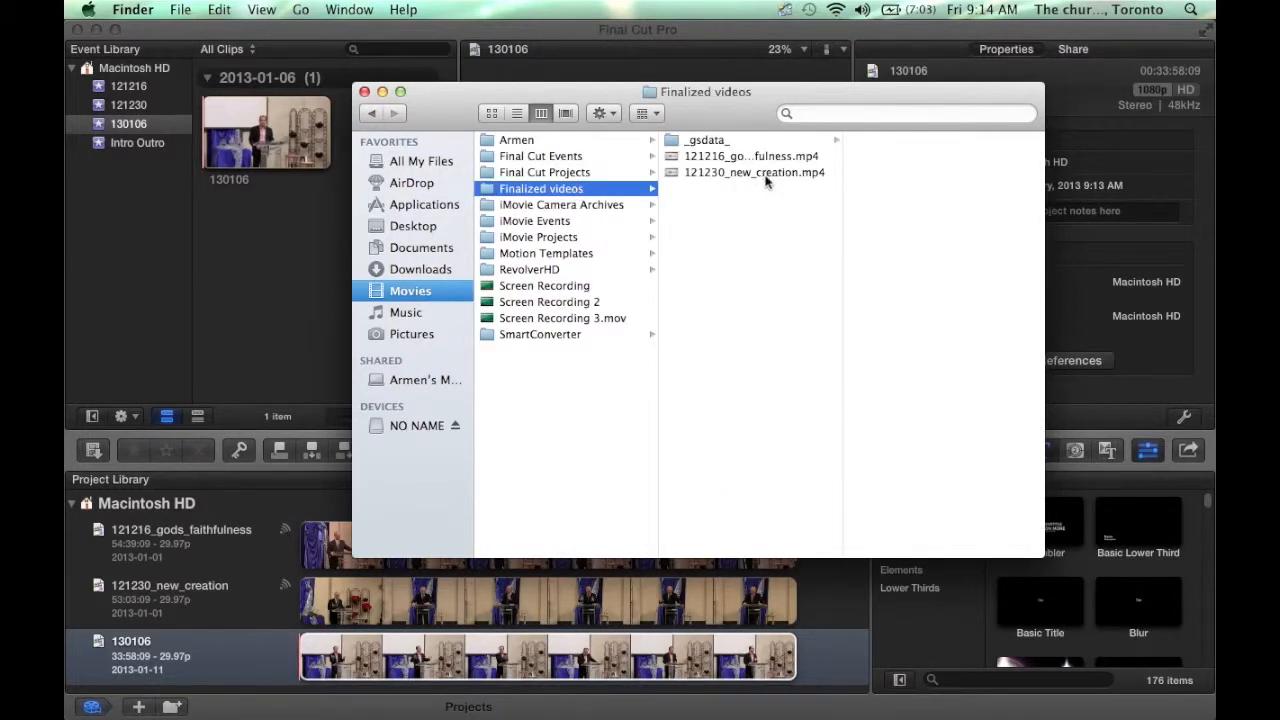
key("super+Tab")
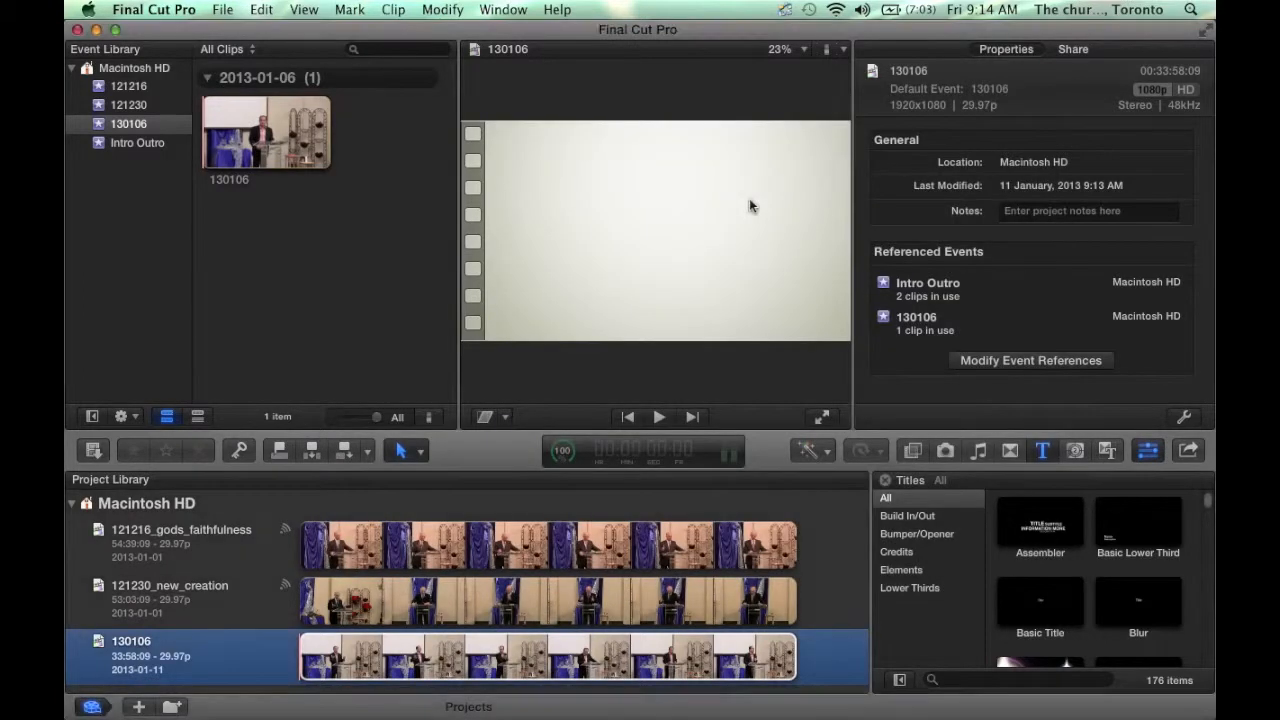